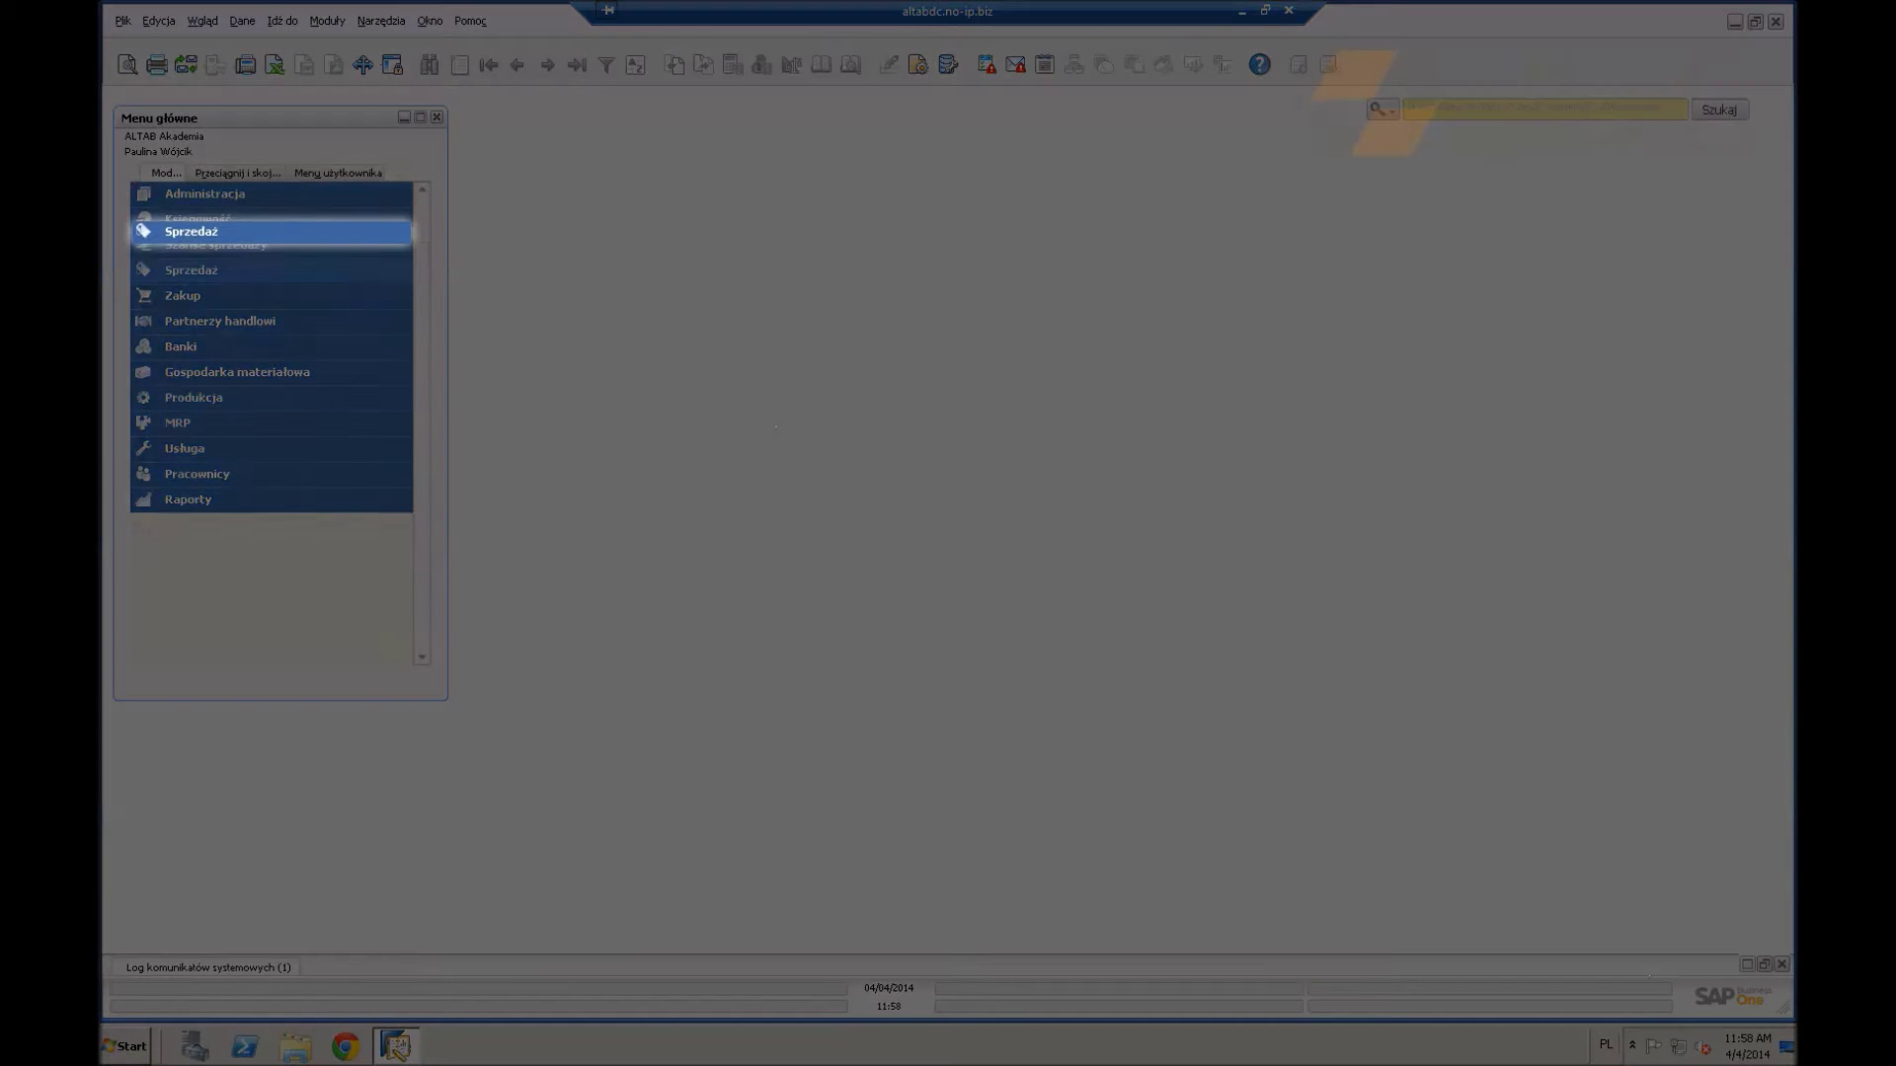
Step: Open a new sales quotation (Oferta) and set Cypel Sp. z o.o. as the customer
click(191, 270)
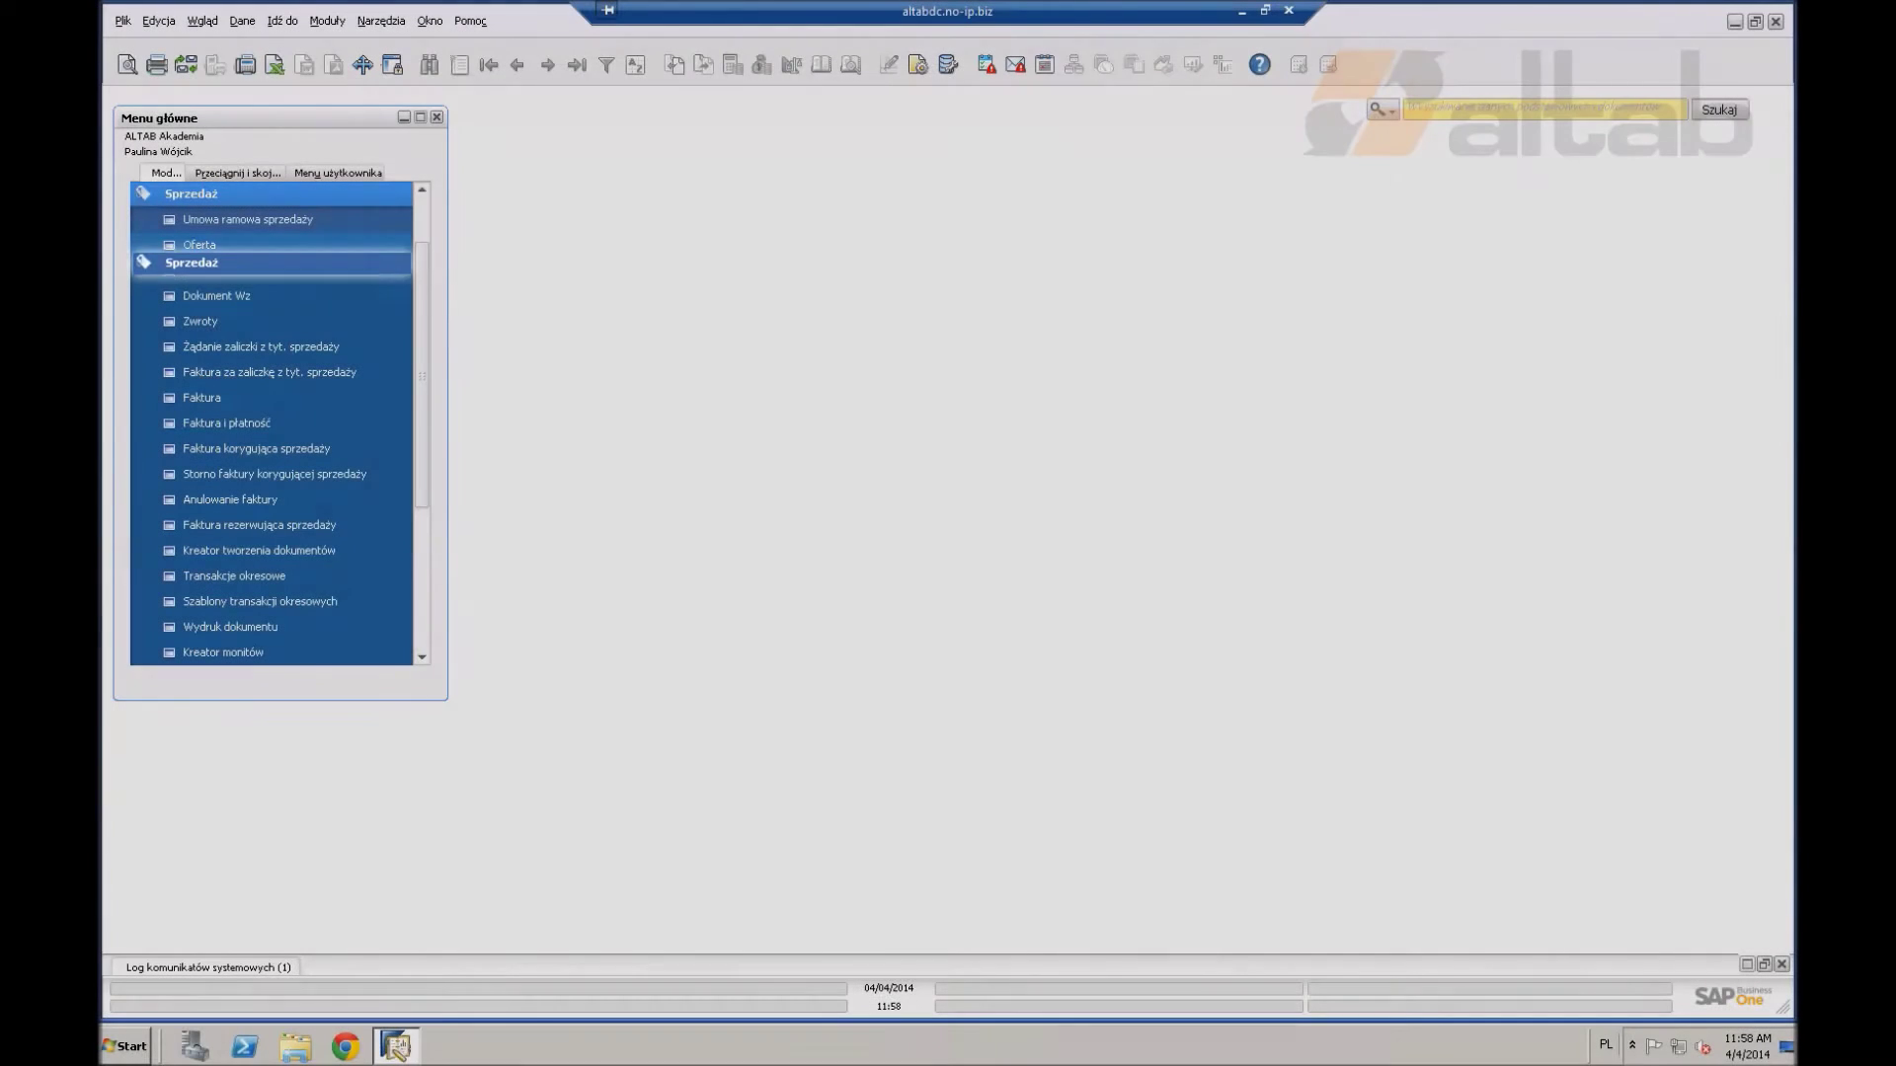
click(200, 245)
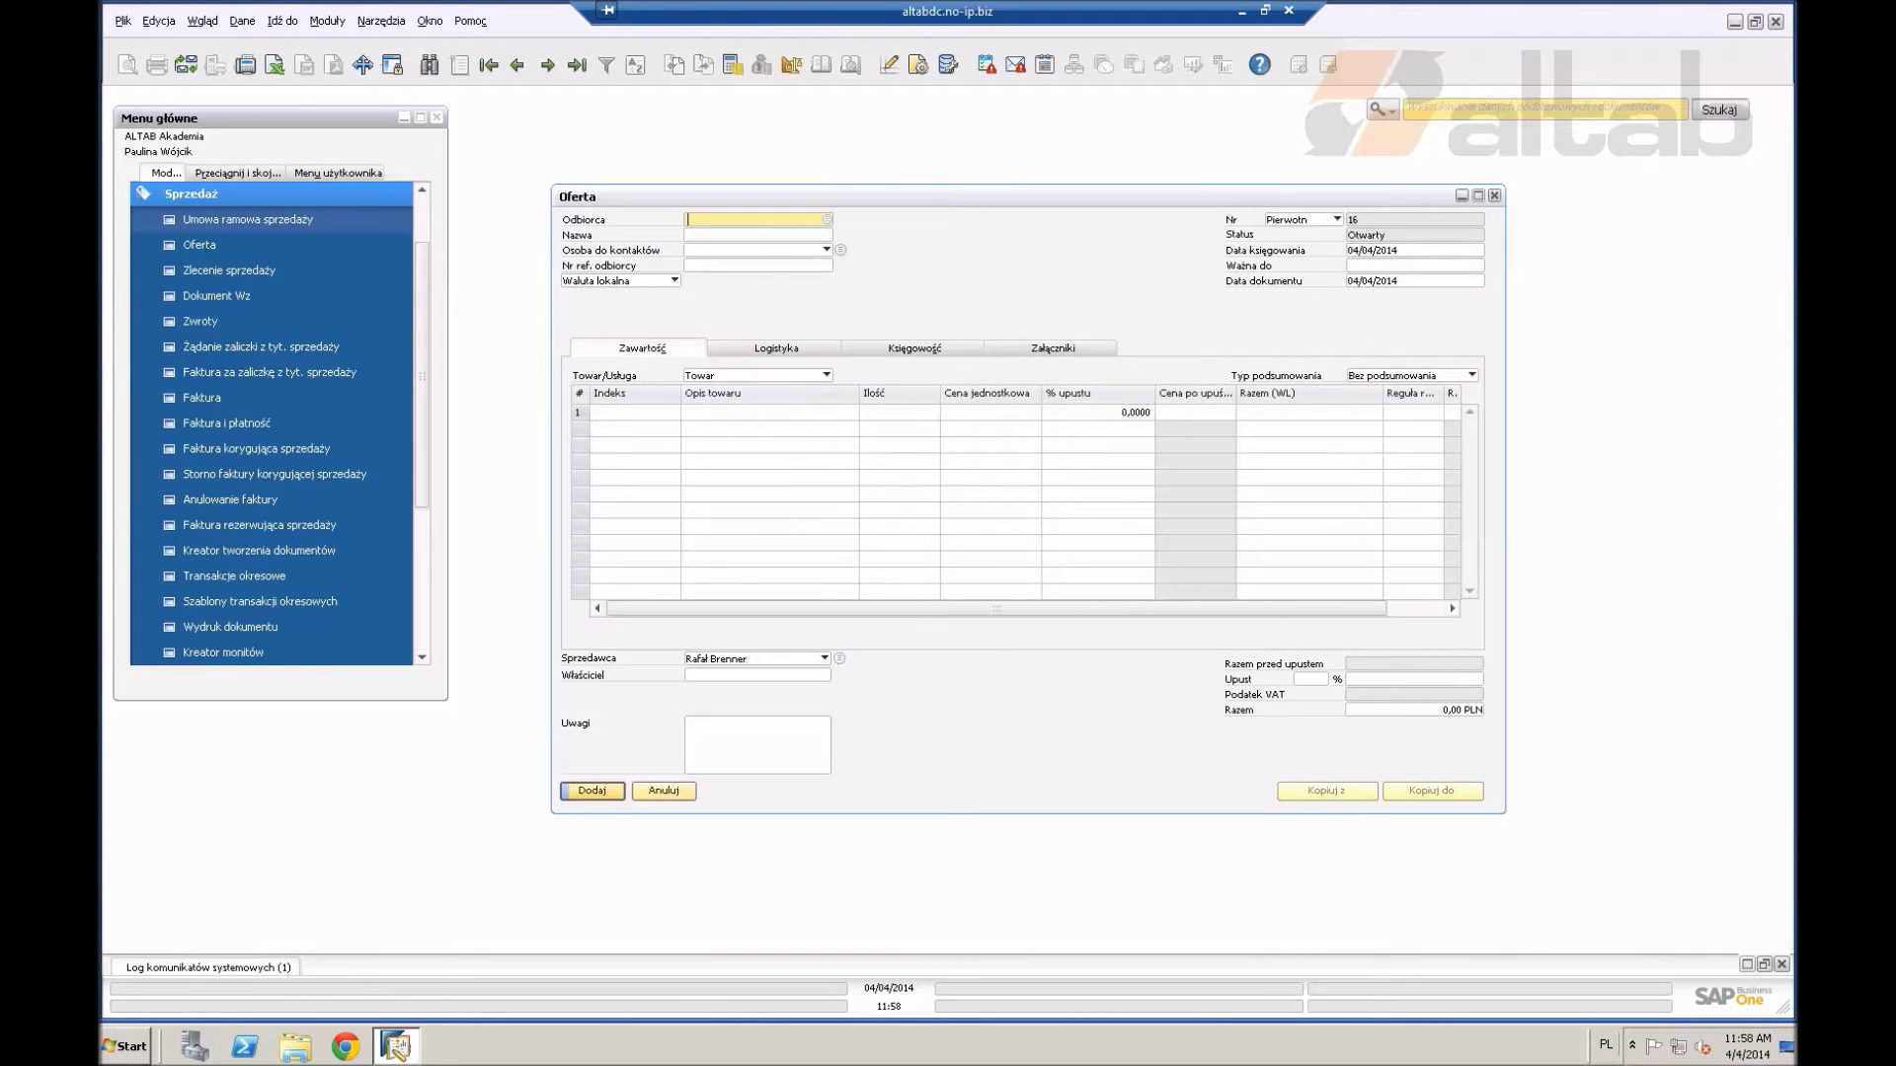
text(o-cypel)
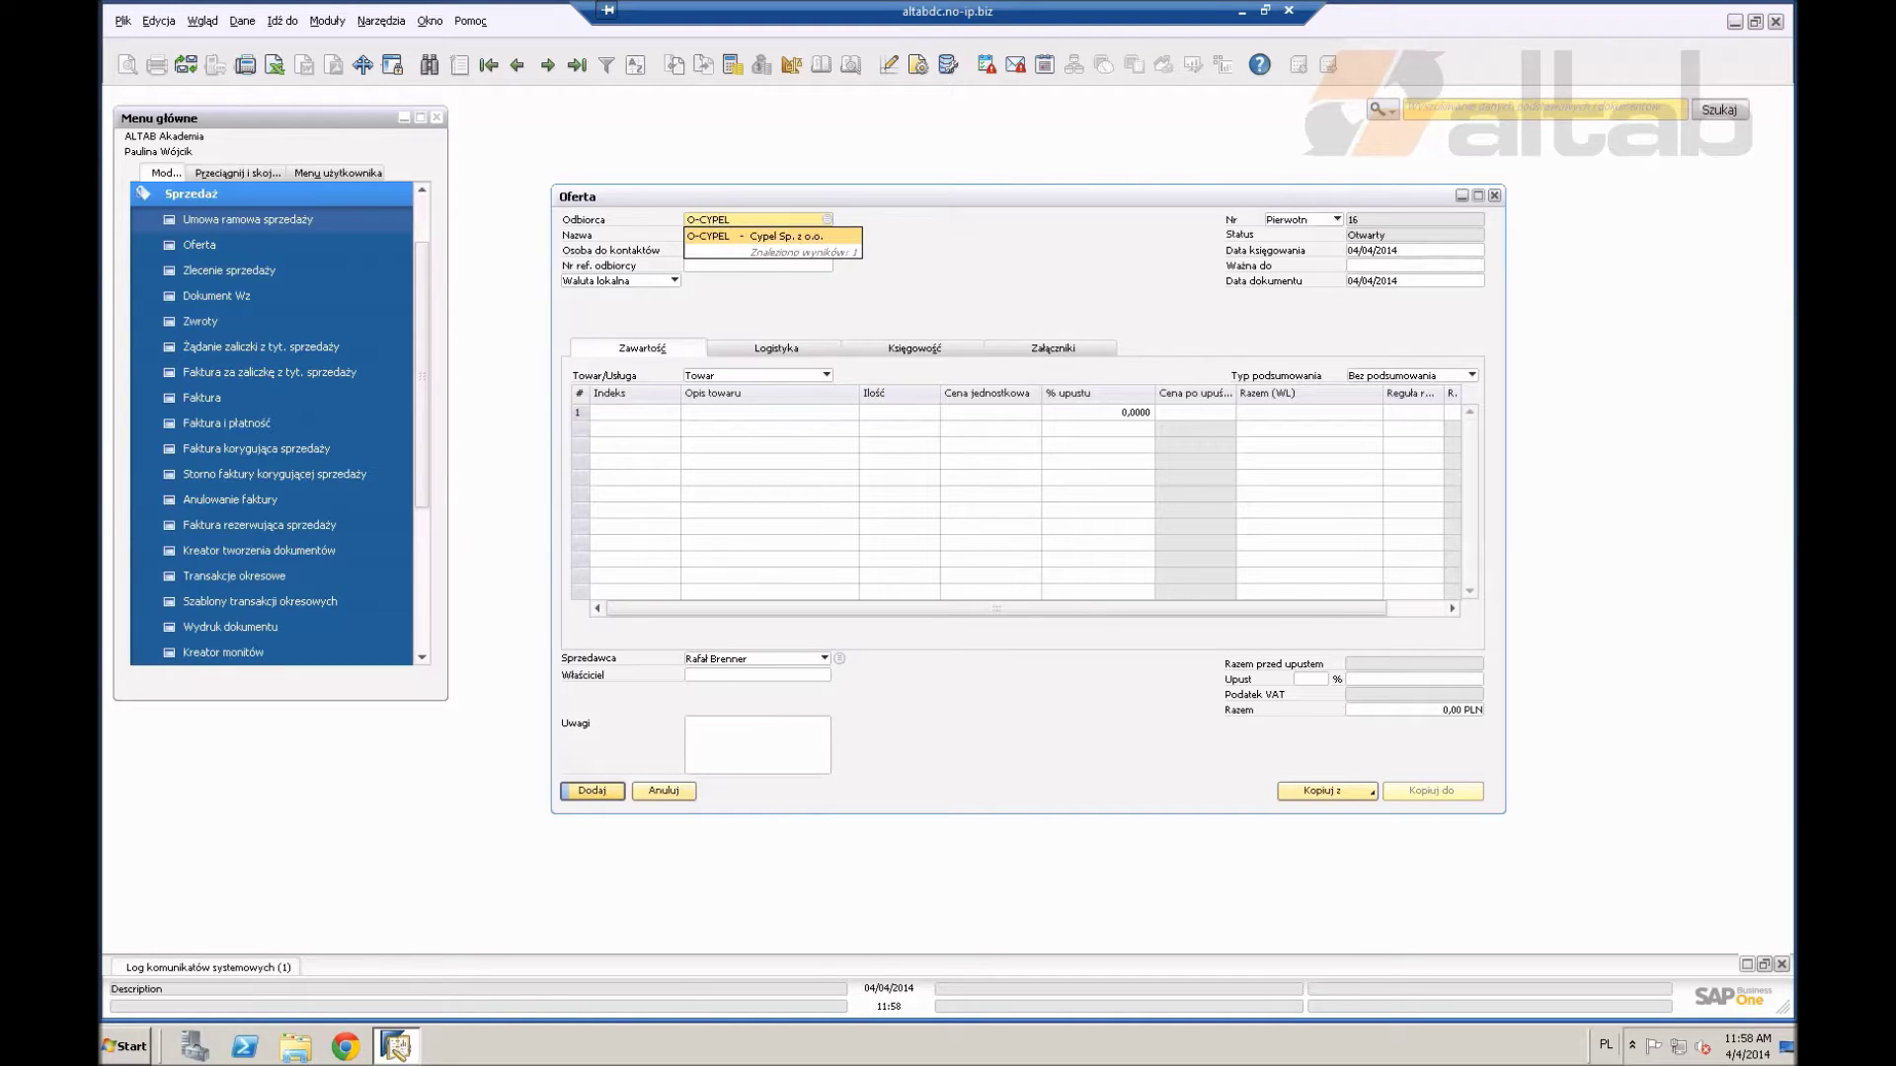
key(Return)
Step: Add item T-00004, Laptop Dell Vostro 2550, to the first line of the quotation from the item list
click(632, 413)
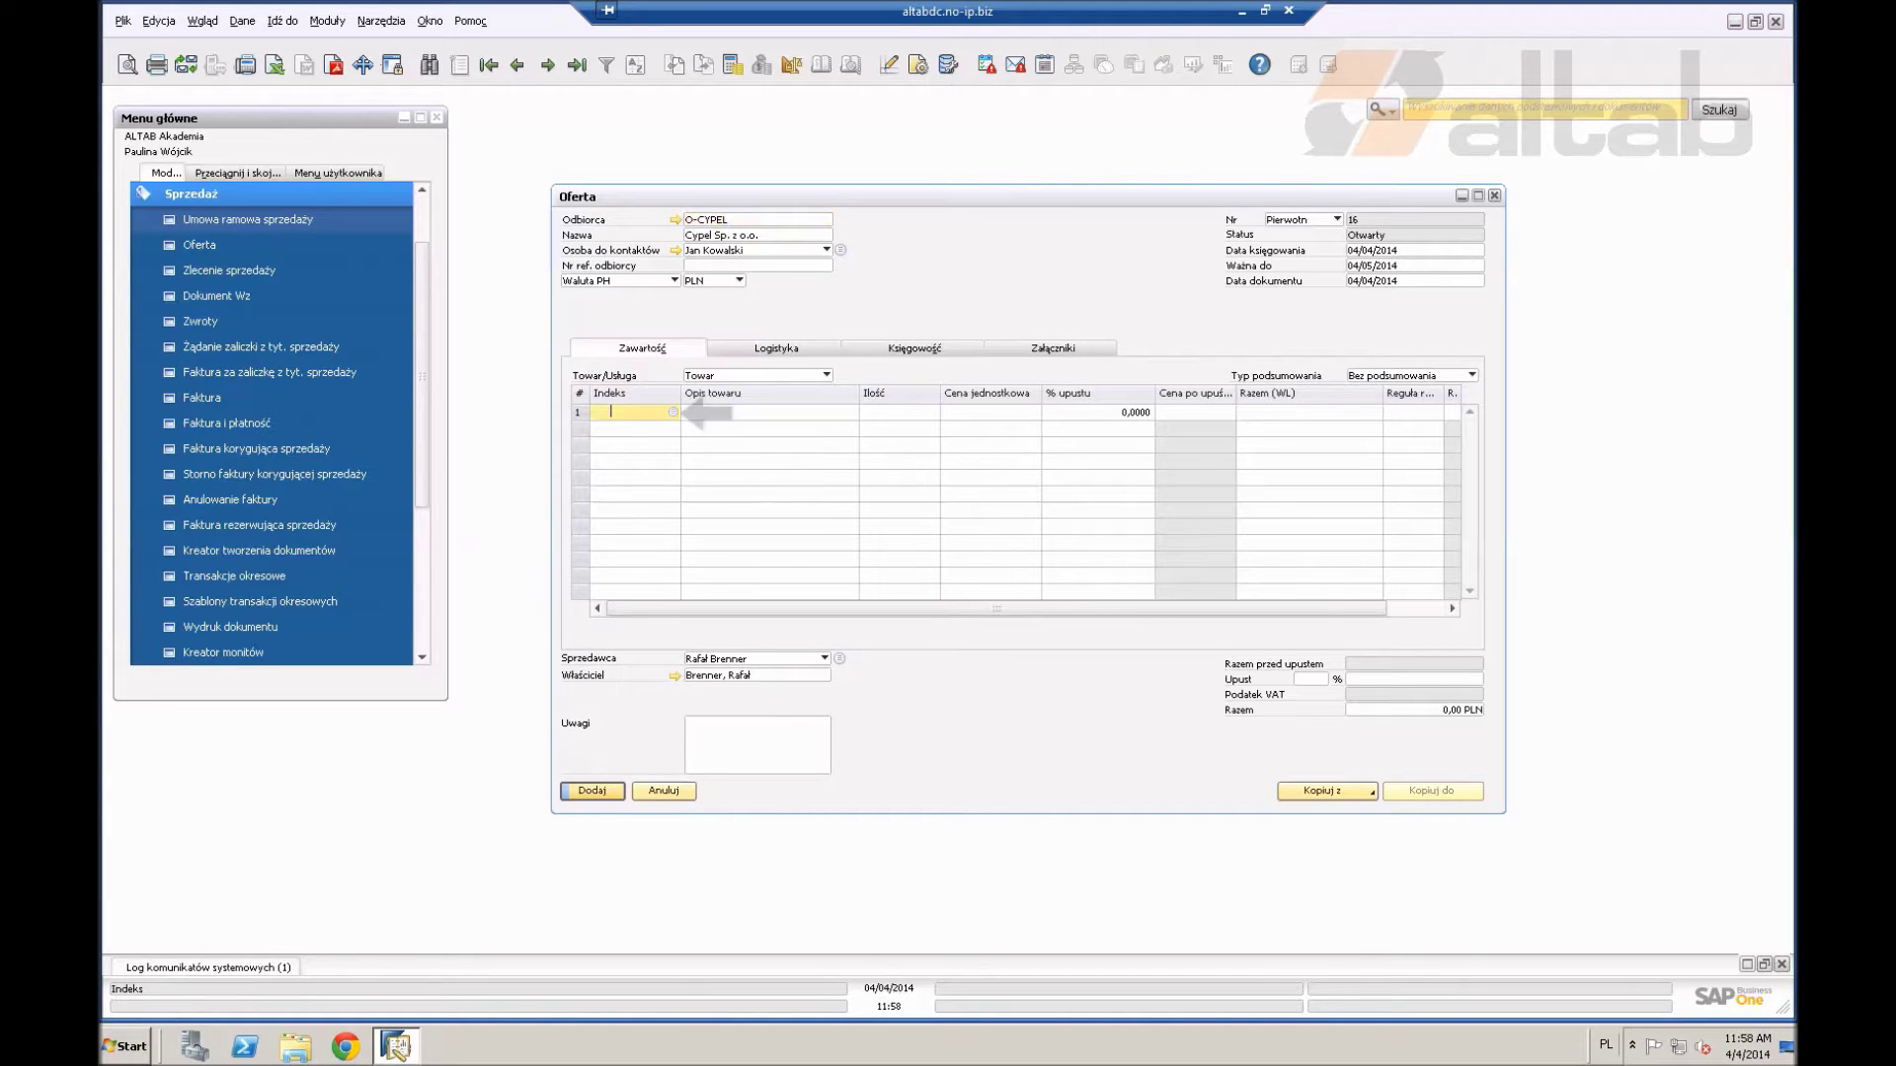
key(Tab)
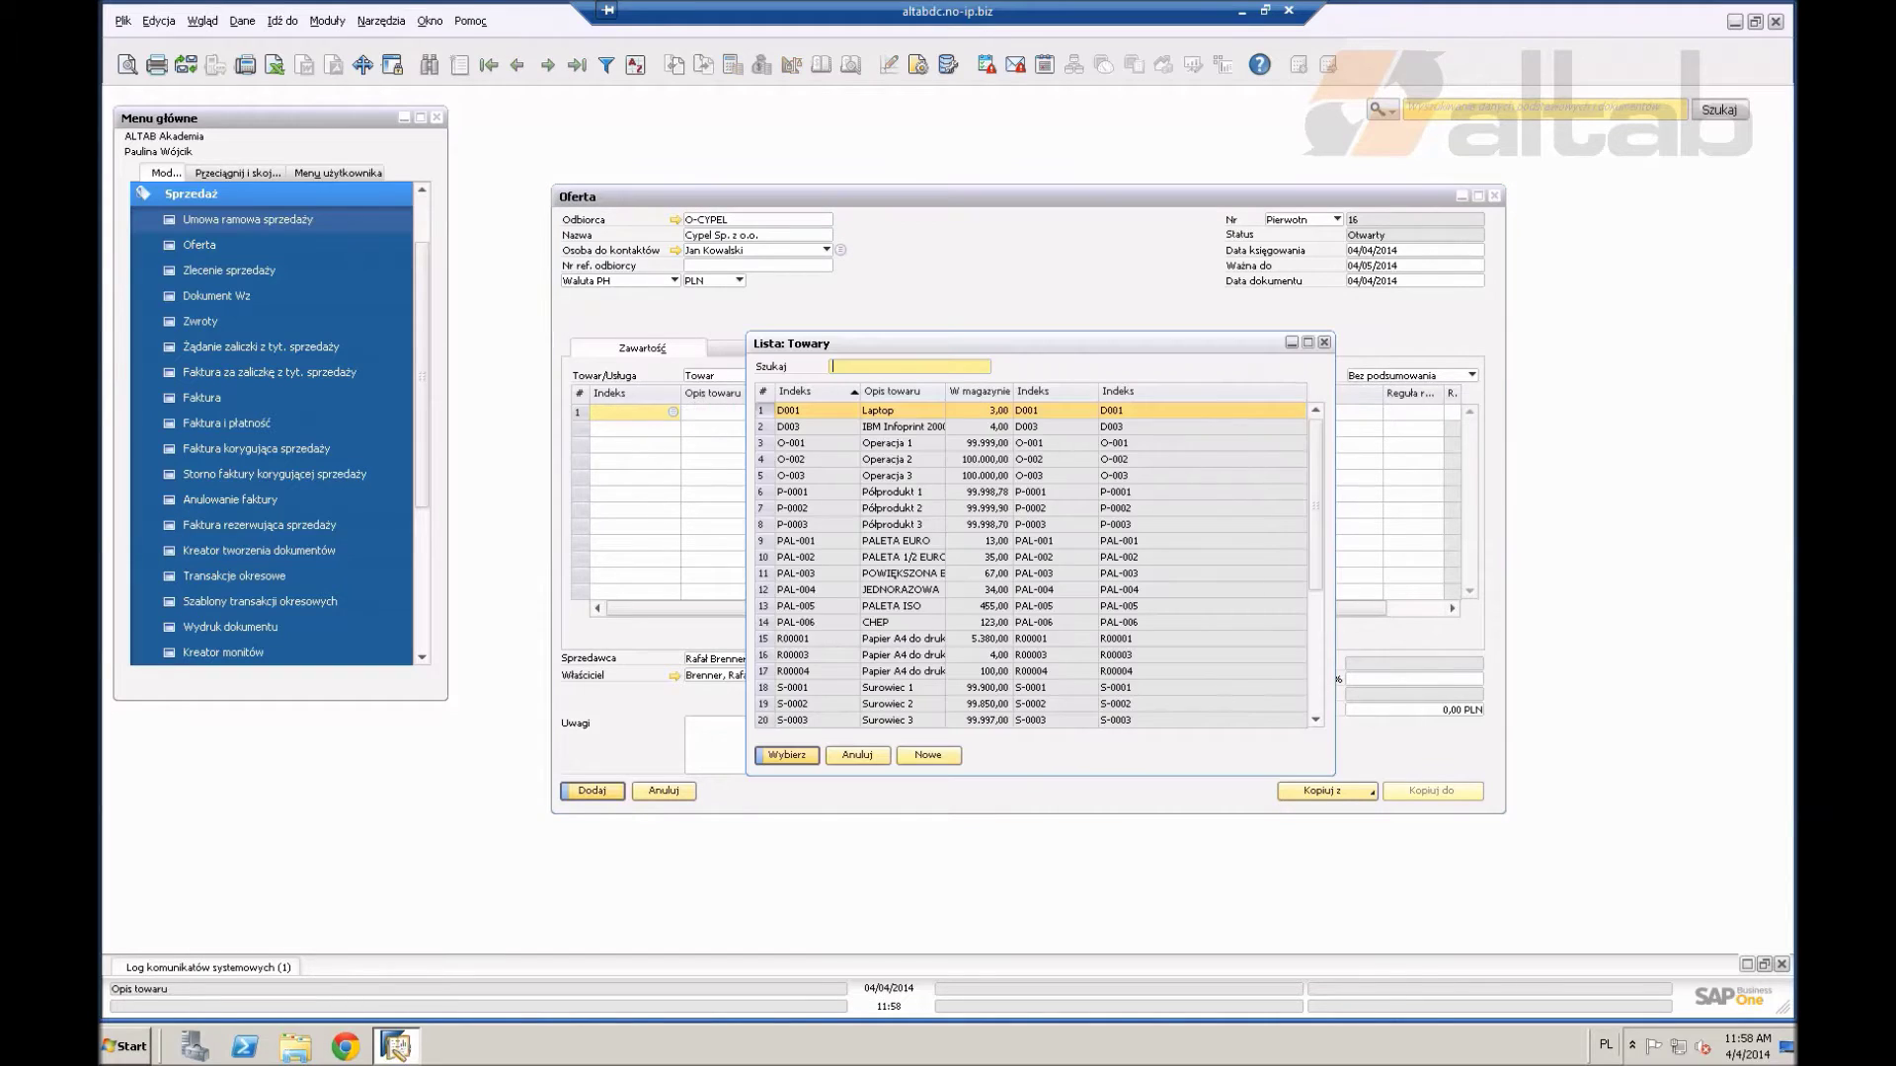
scroll(1031, 570, down, 7)
scroll(980, 570, down, 2)
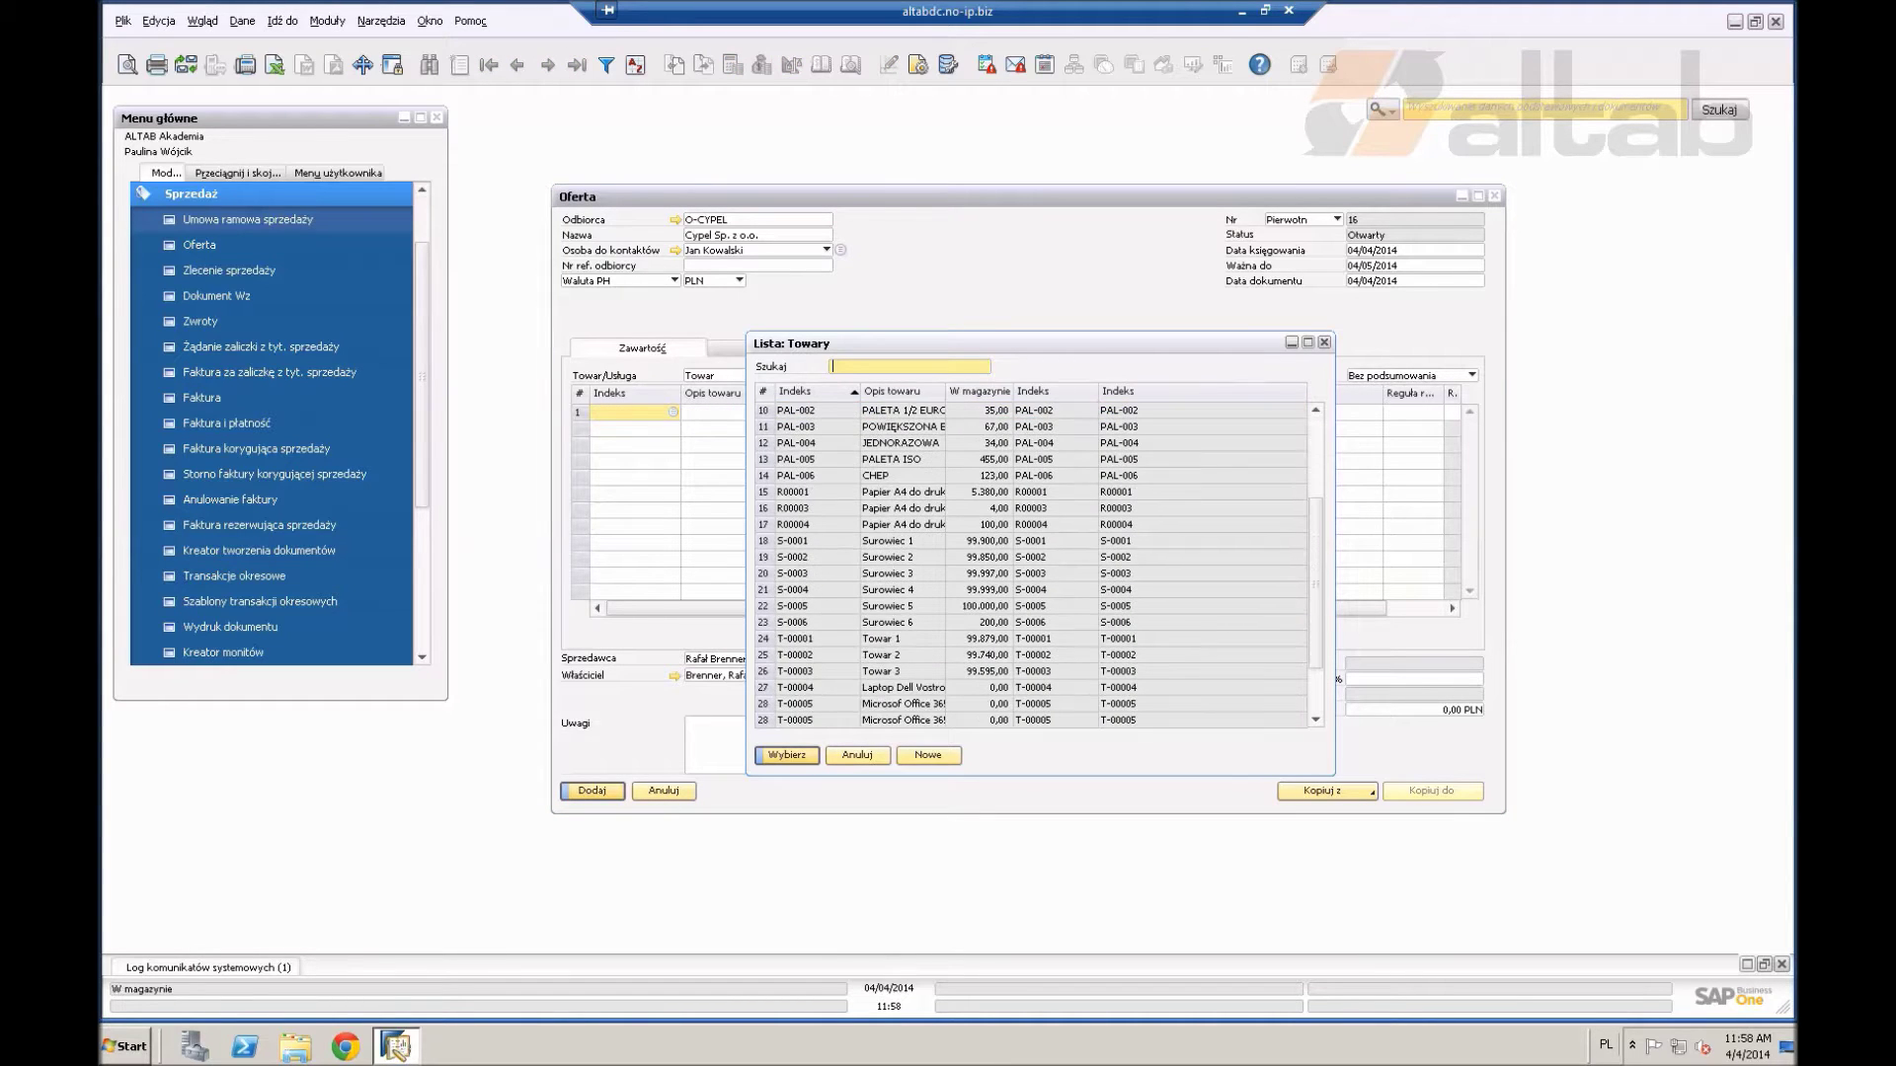
click(979, 687)
key(Return)
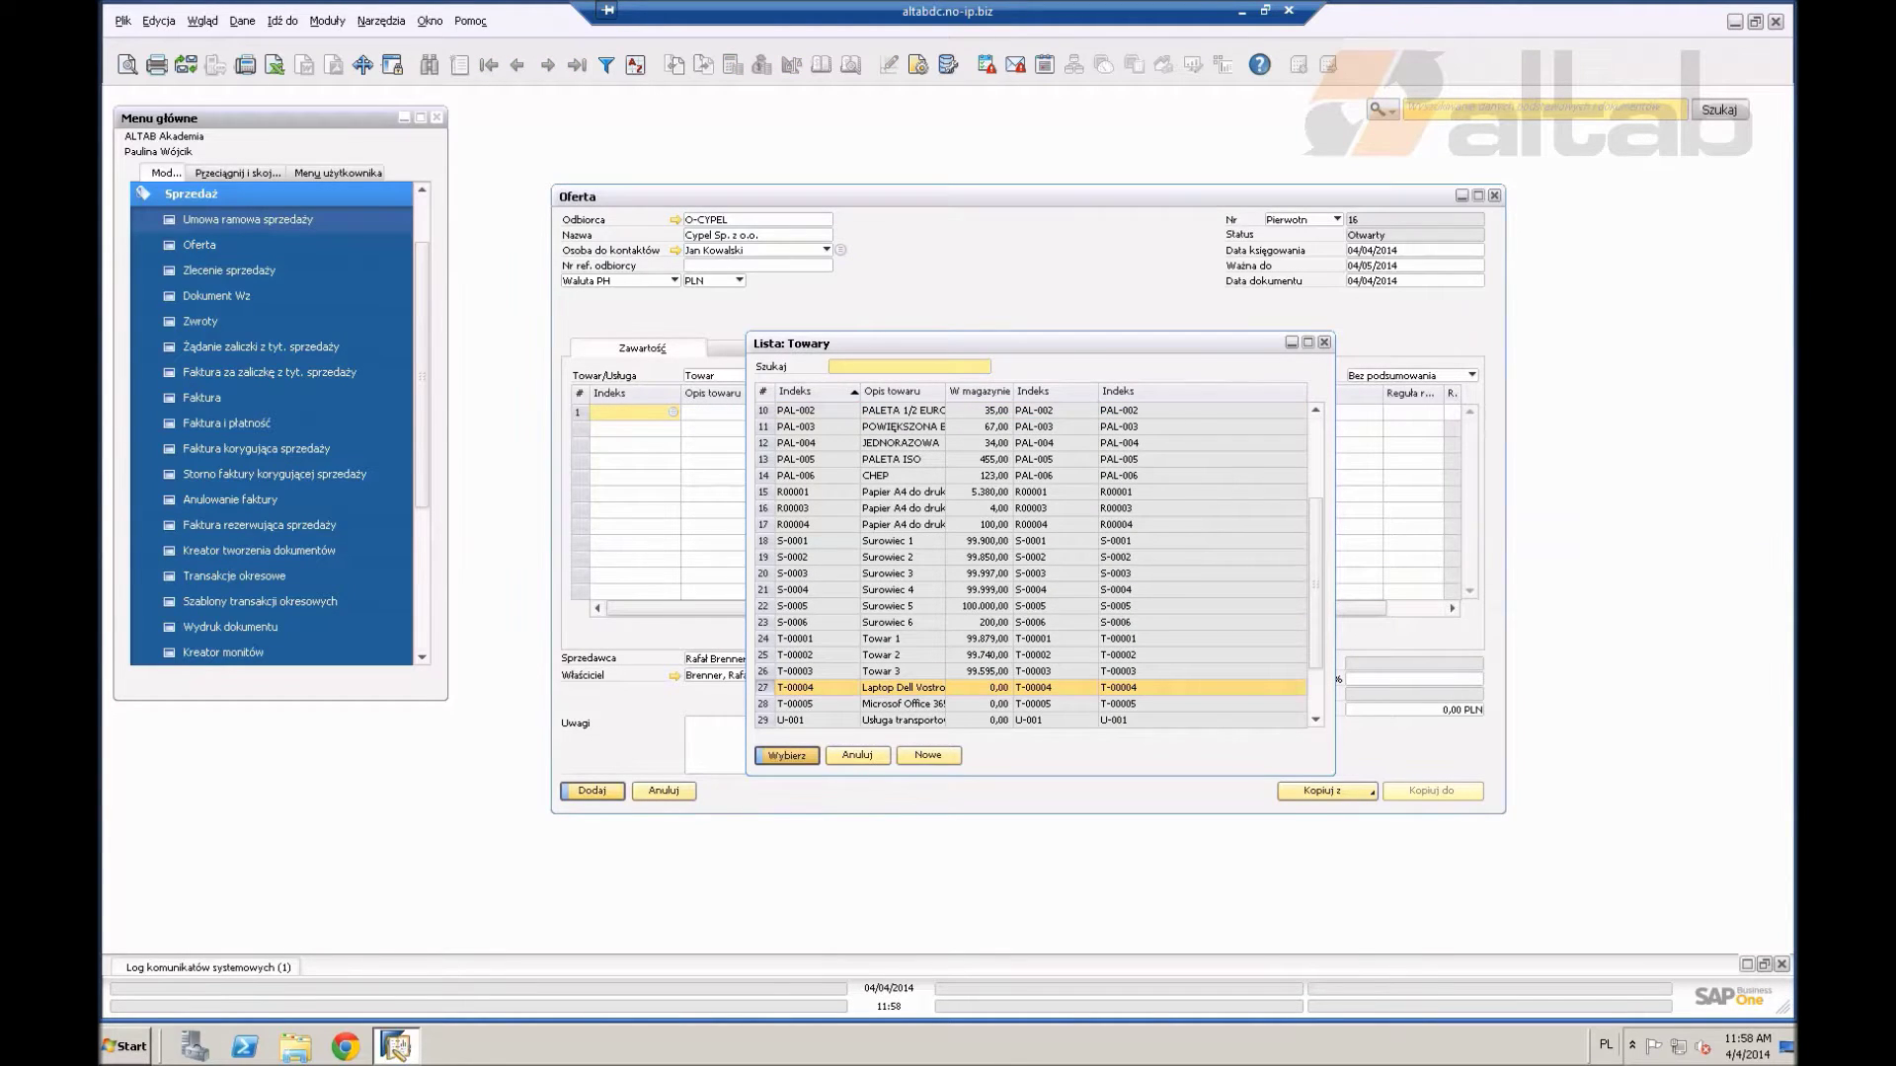
Step: Add item T-00005, Microsof Office 365, to the second line of the quotation from the item list
click(632, 429)
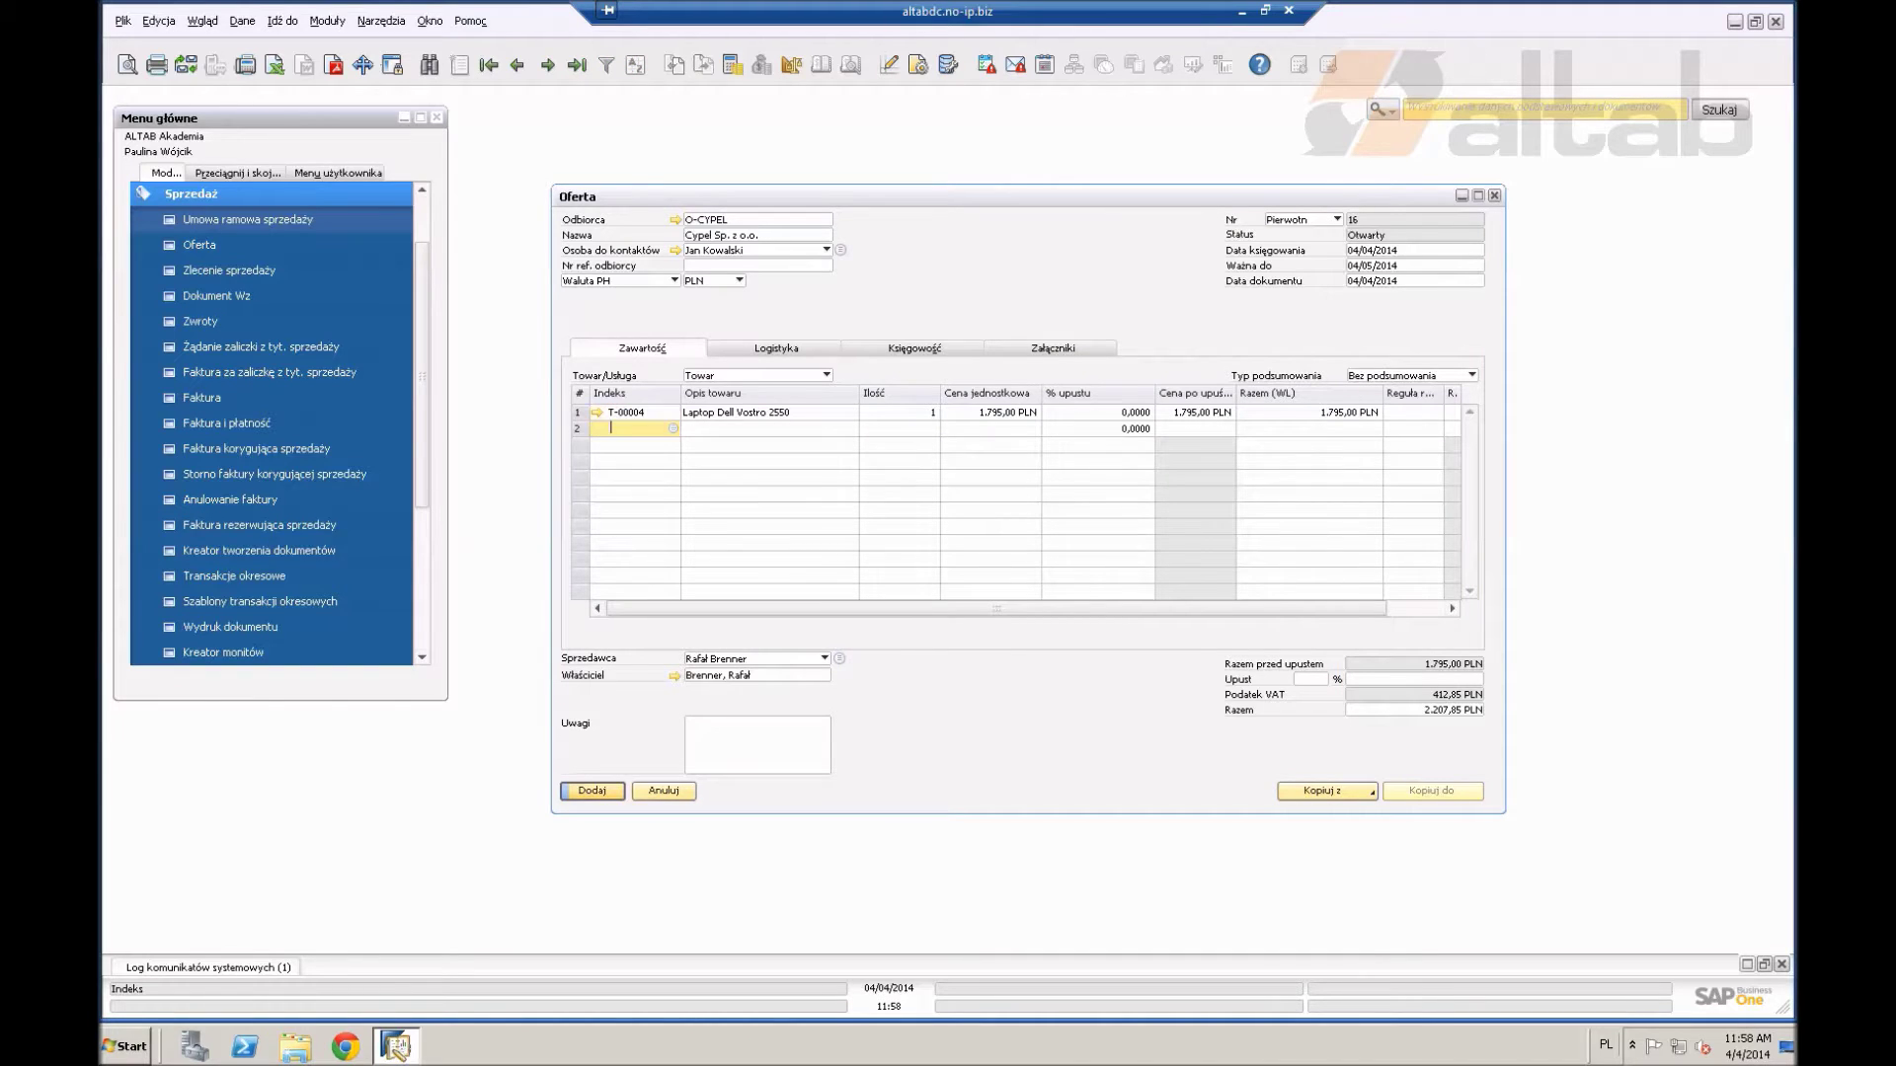
key(Tab)
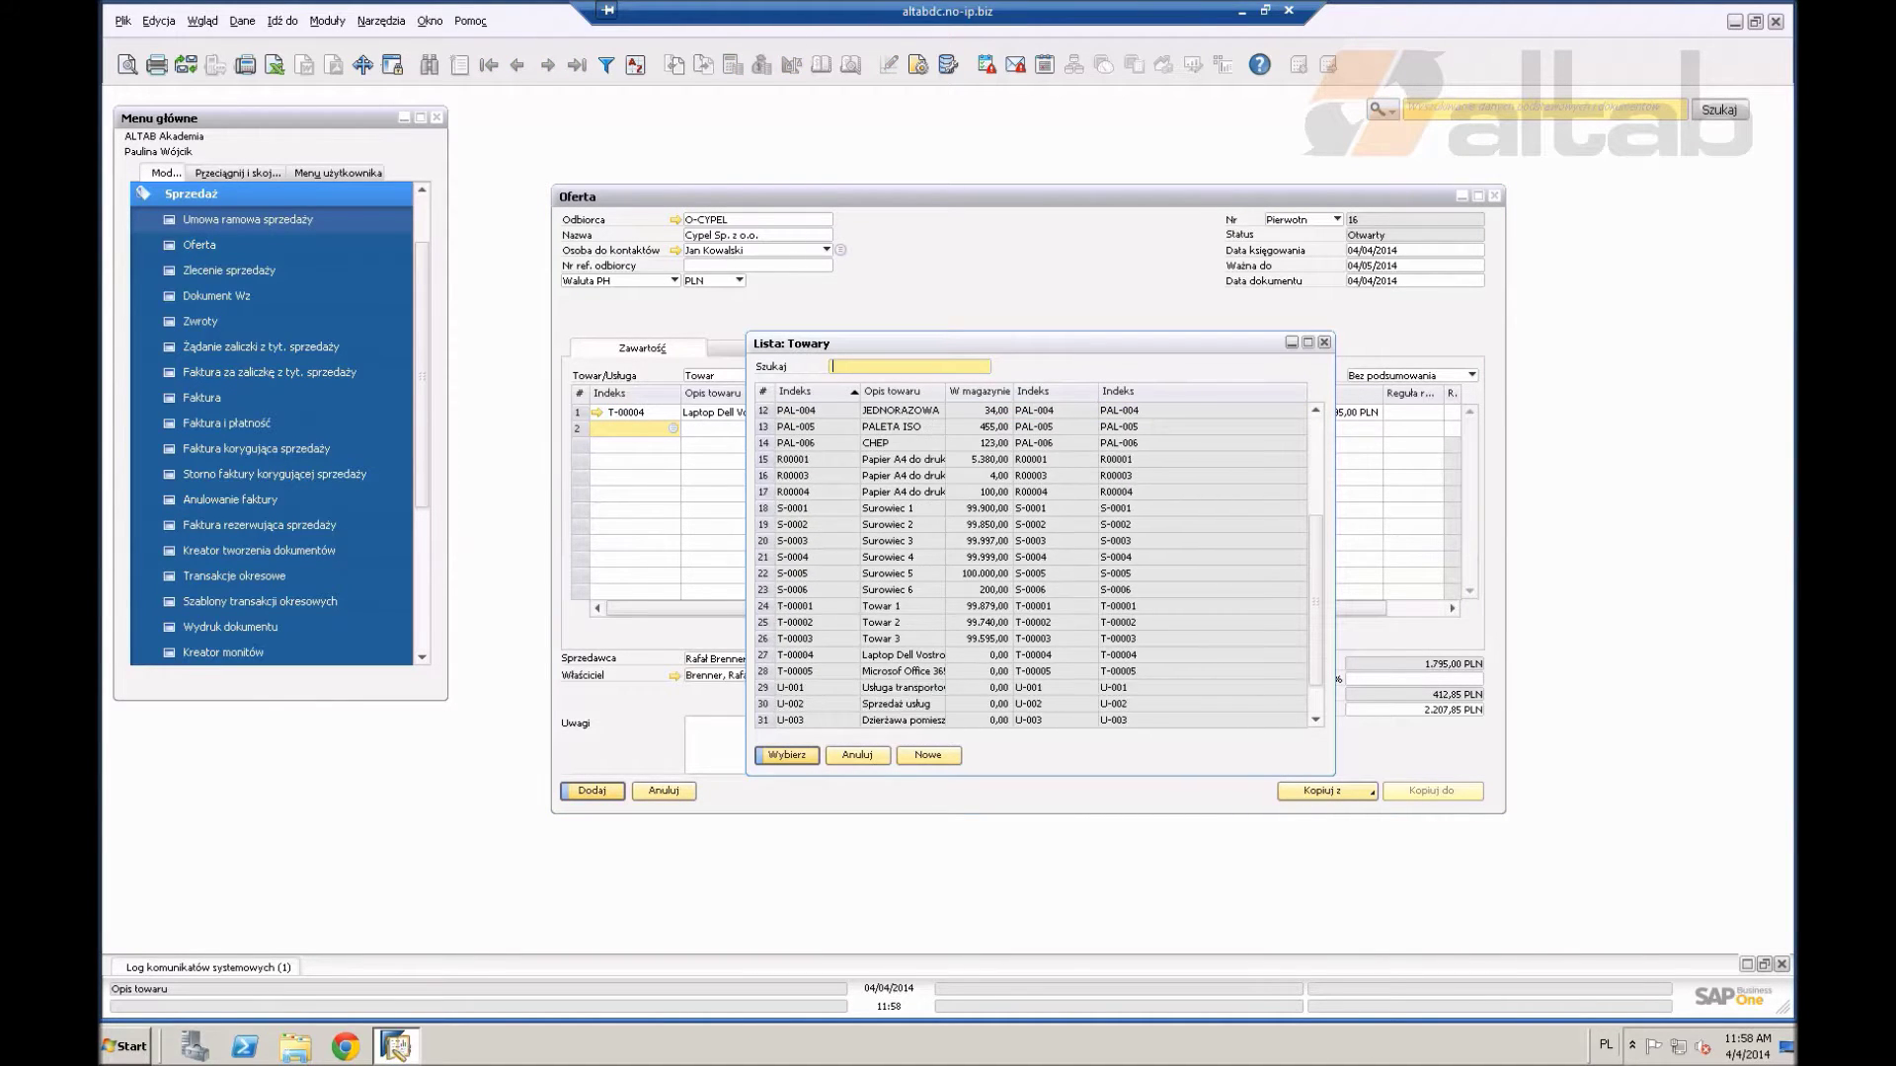
click(902, 671)
click(787, 756)
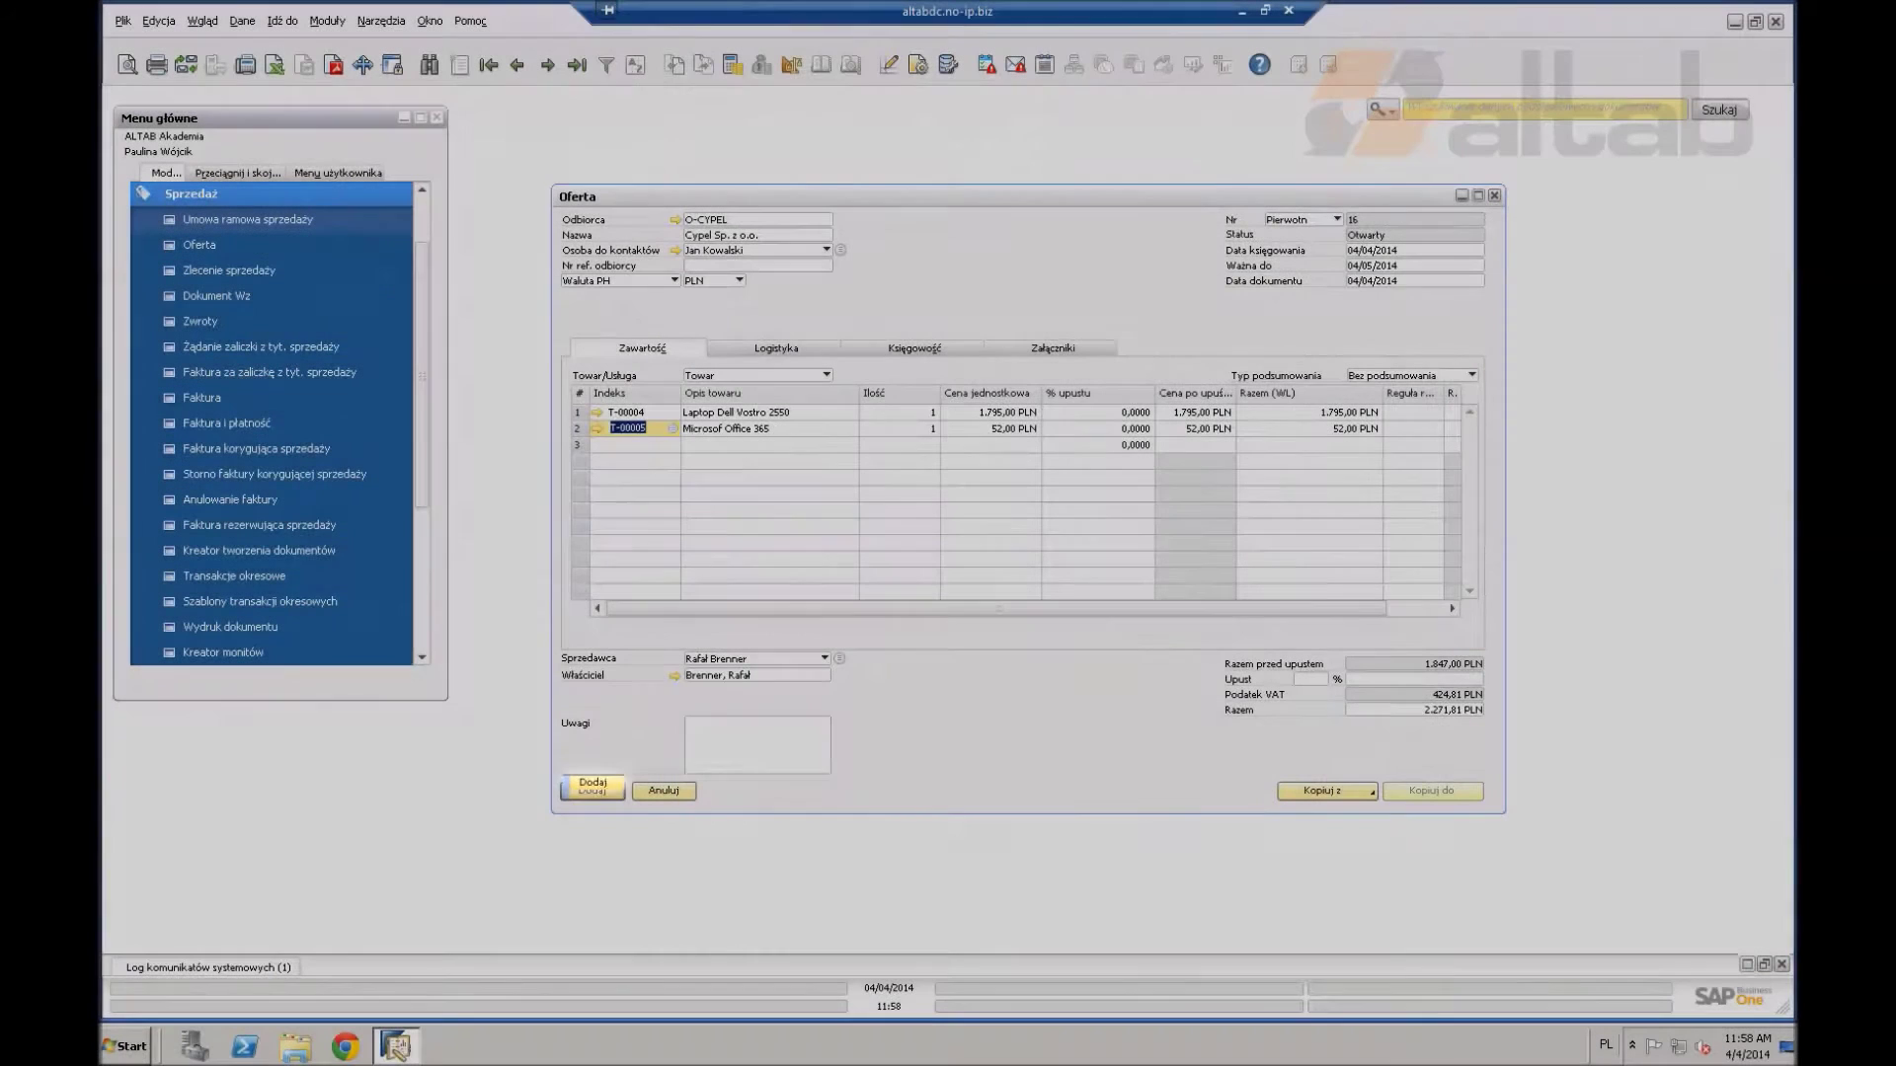
Step: Save the new quotation and bring the saved document back up
click(592, 791)
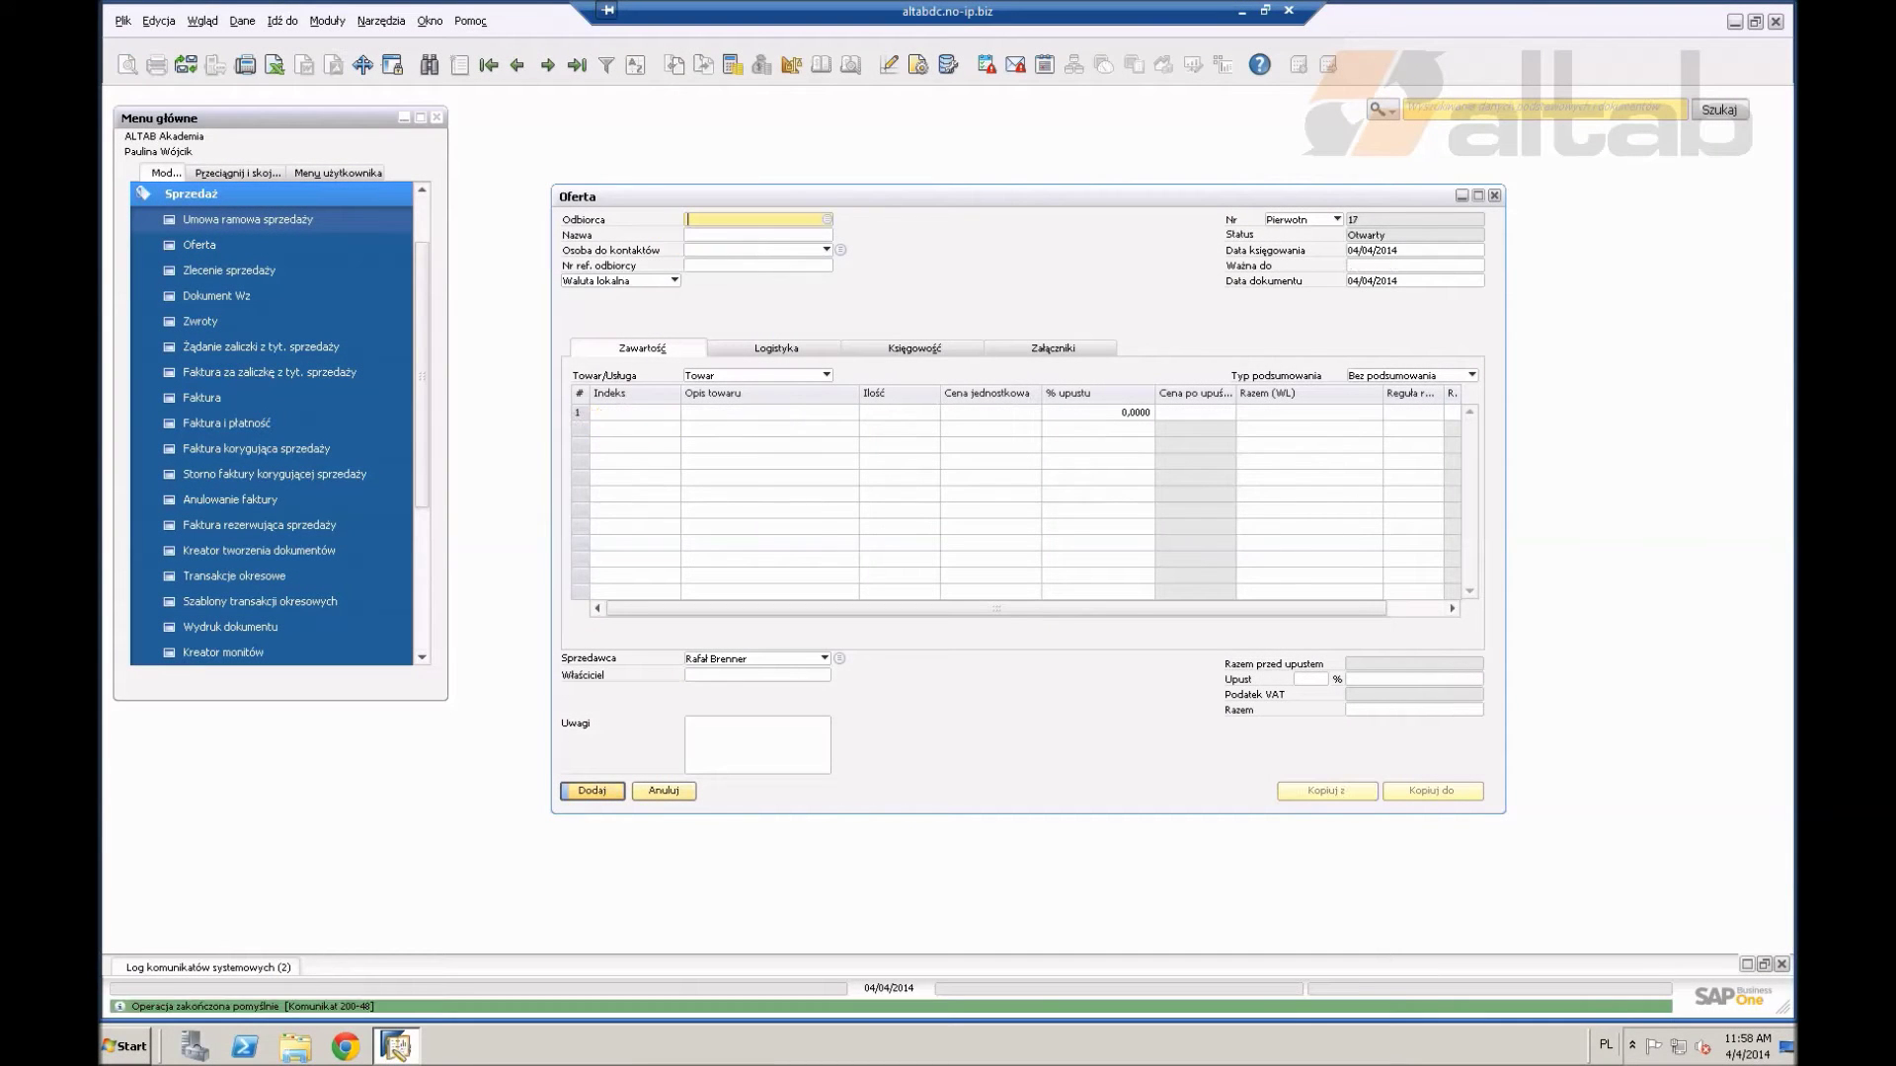
click(516, 66)
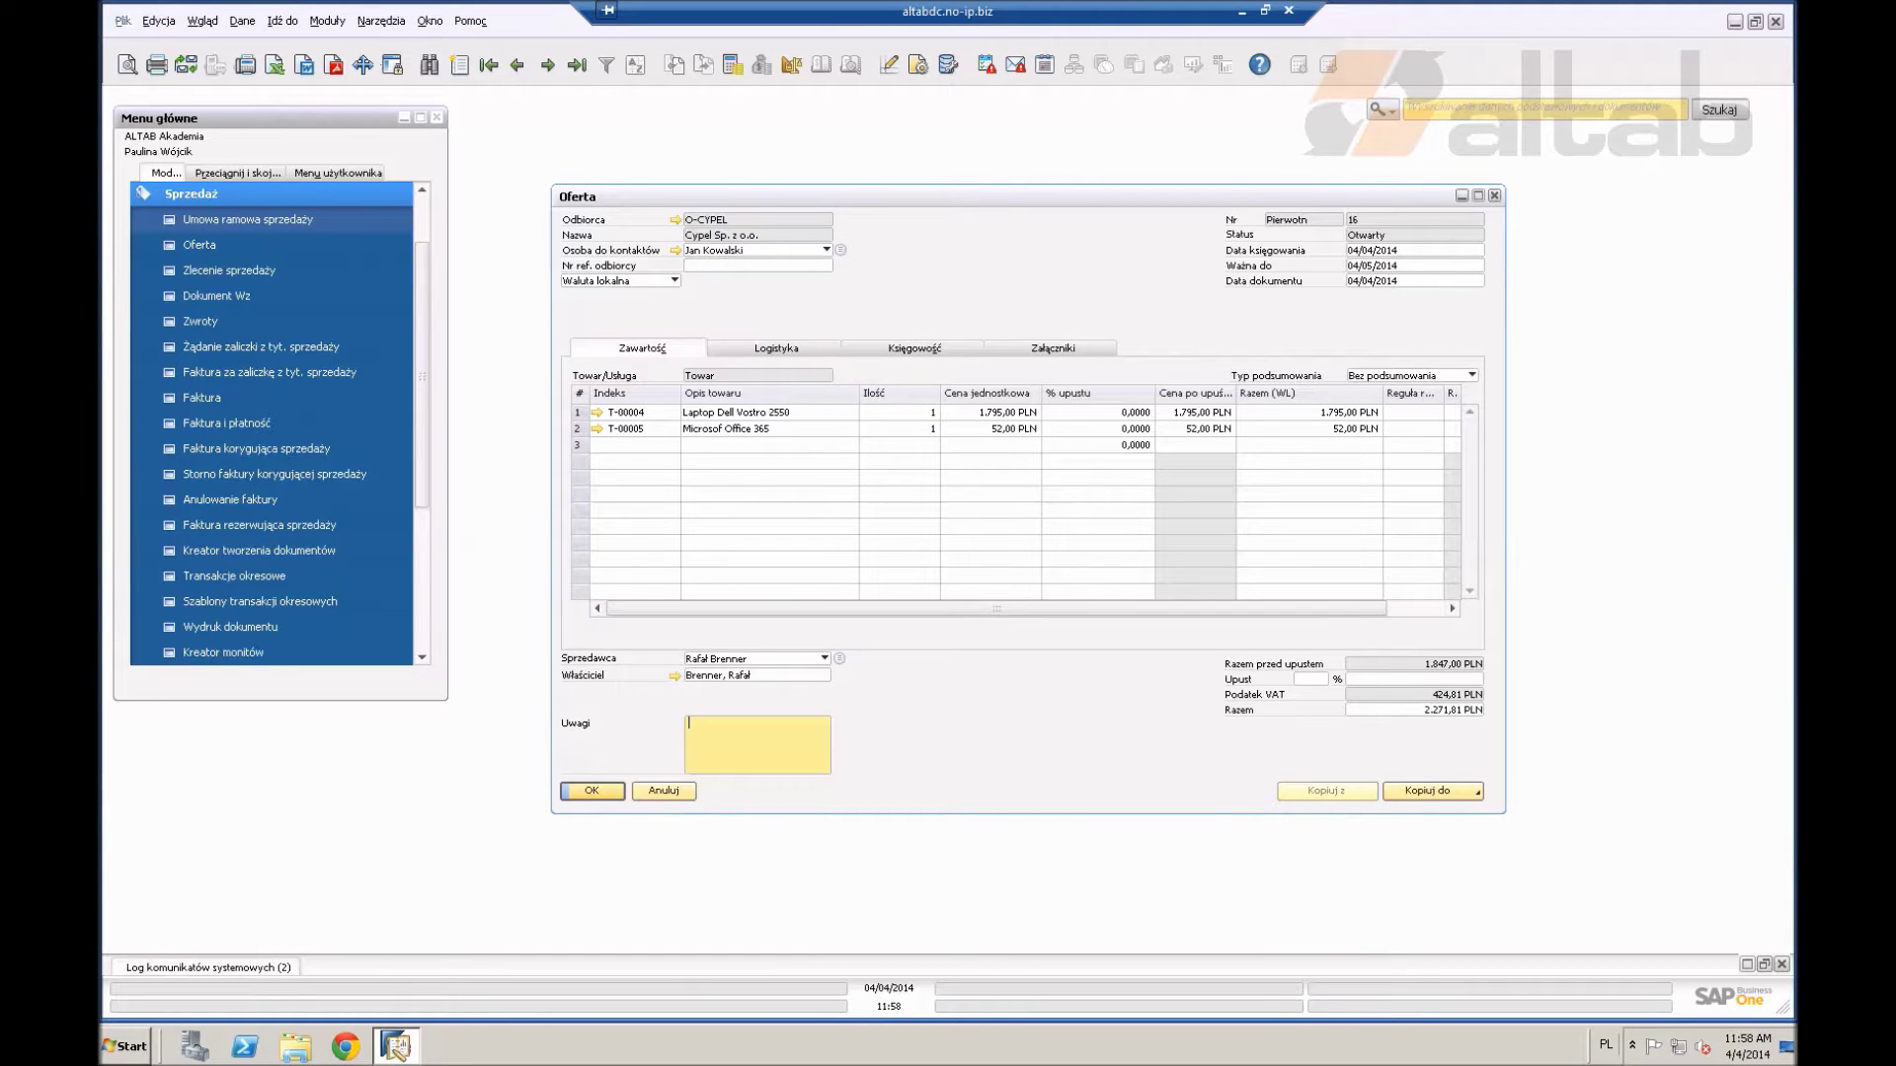
Step: Try to print the quotation with the layout Oferta_Rodzaj i szczegóły (System) on the PDFCreator printer
click(122, 21)
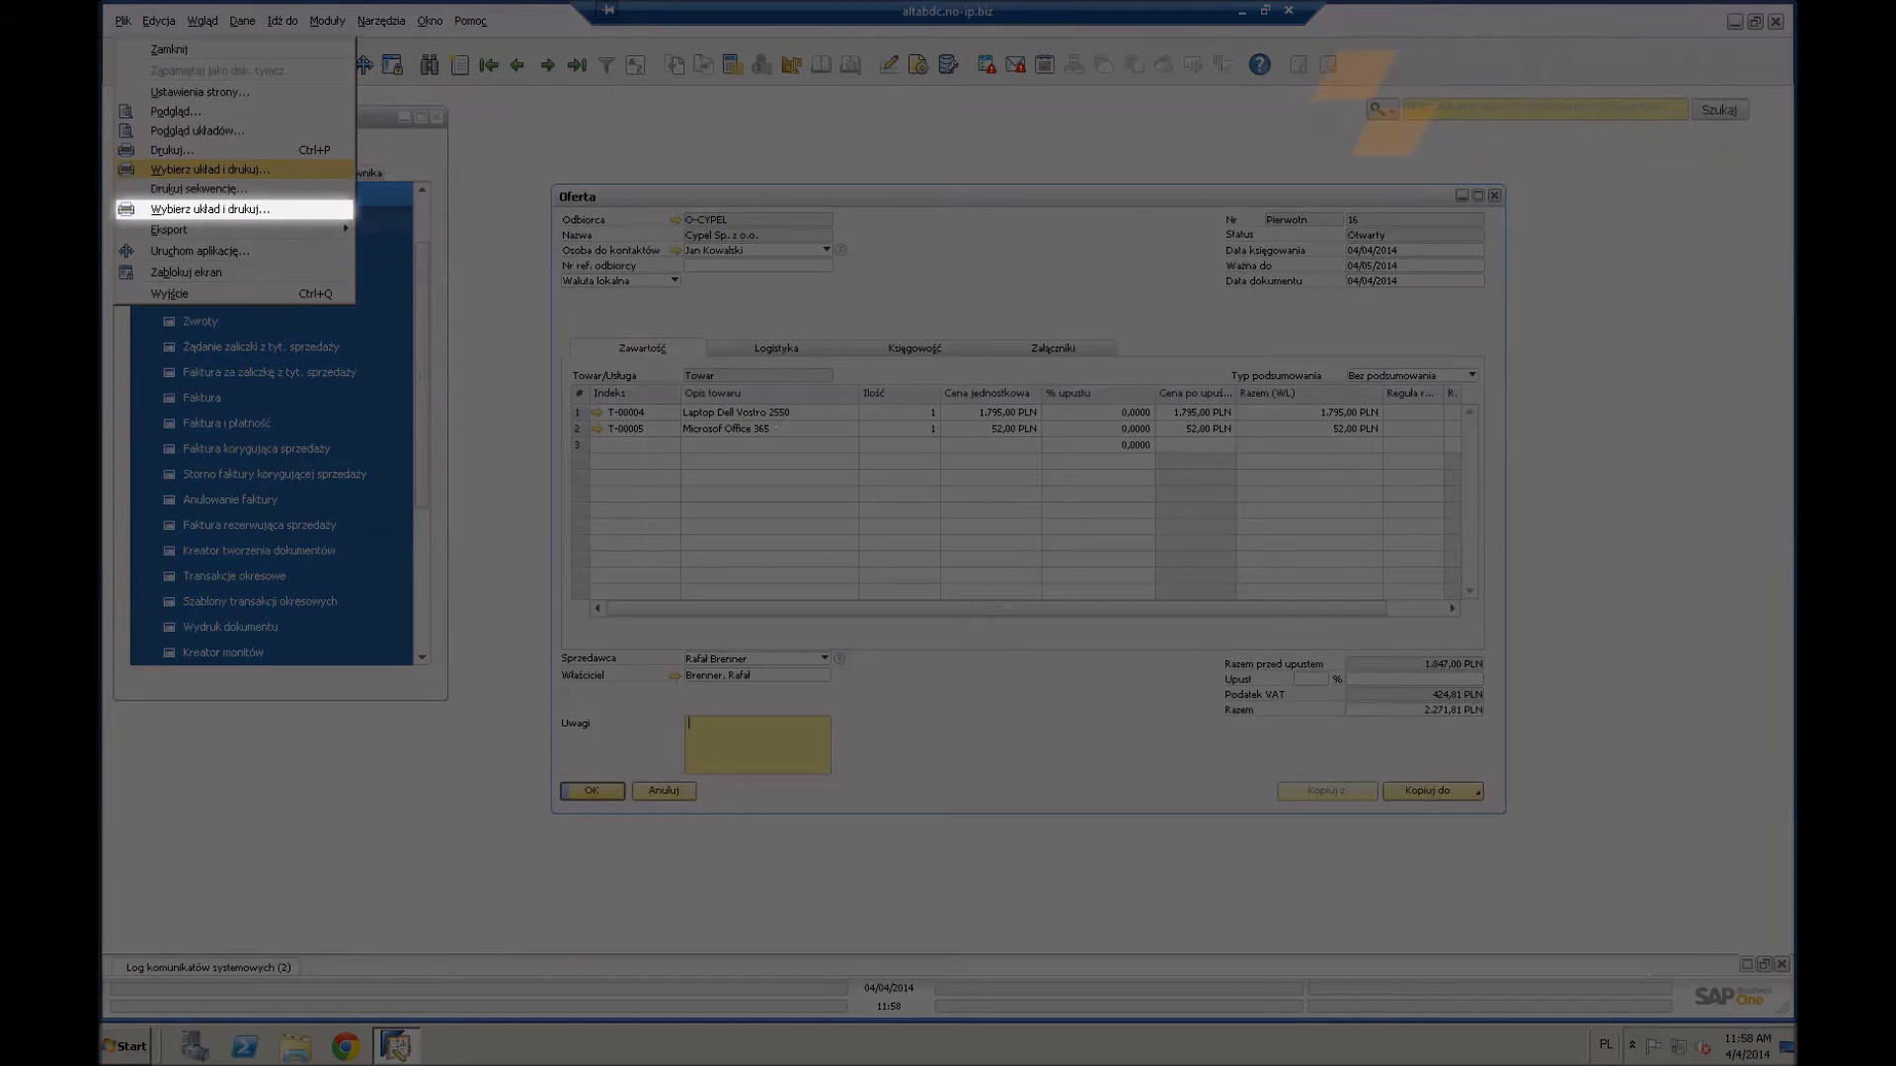
click(209, 170)
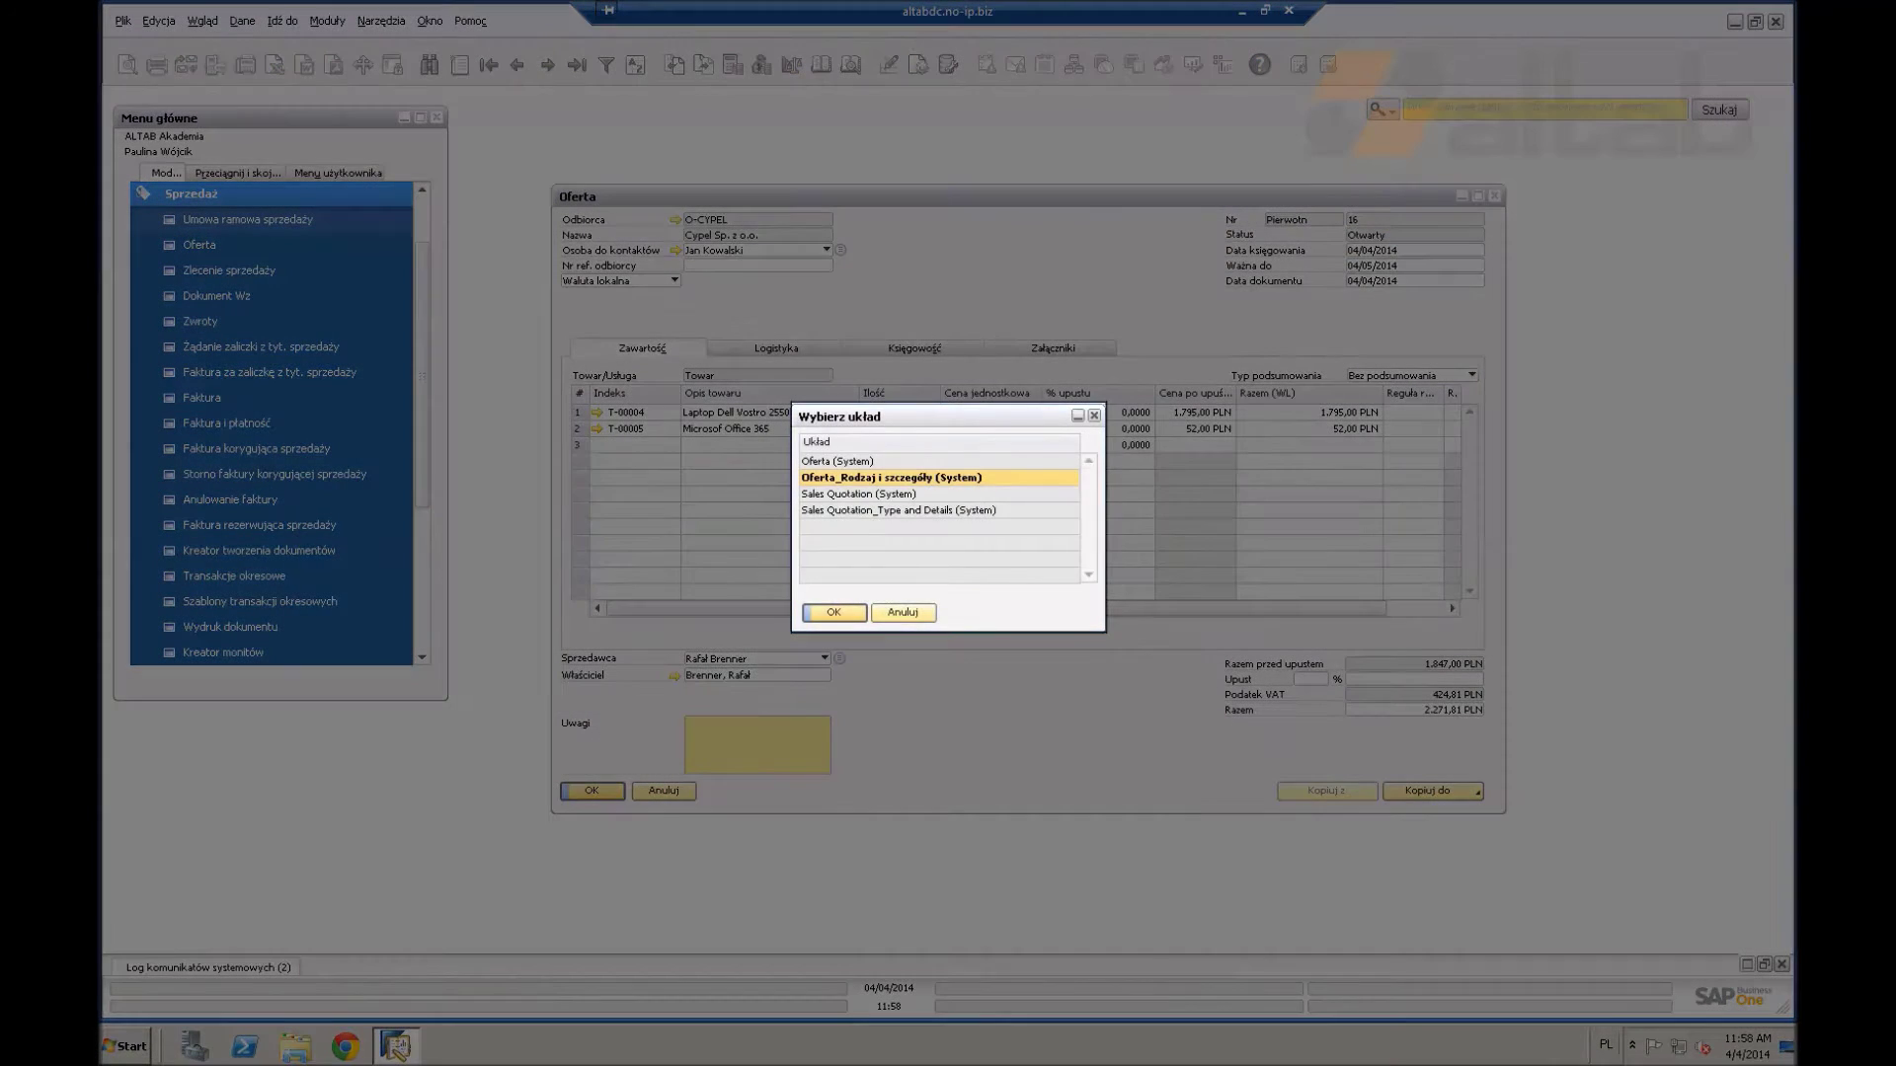
click(835, 612)
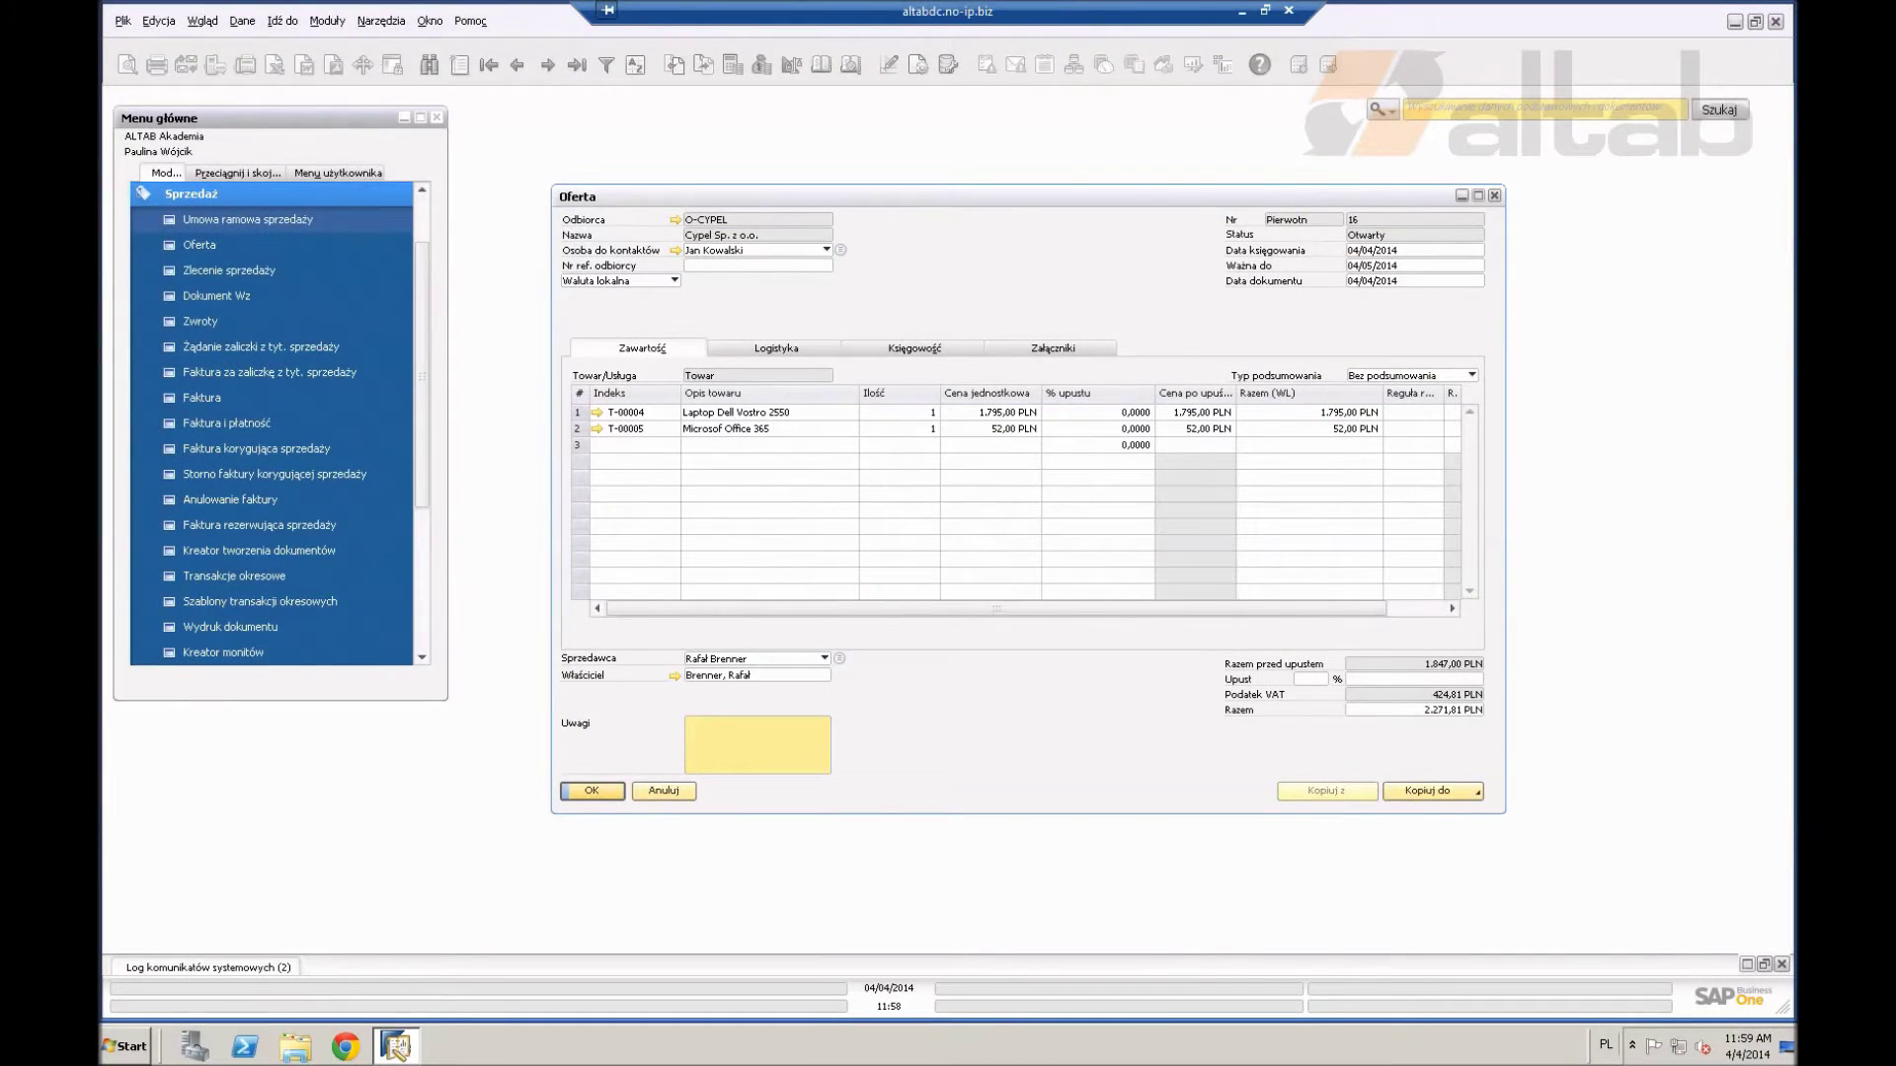
click(487, 144)
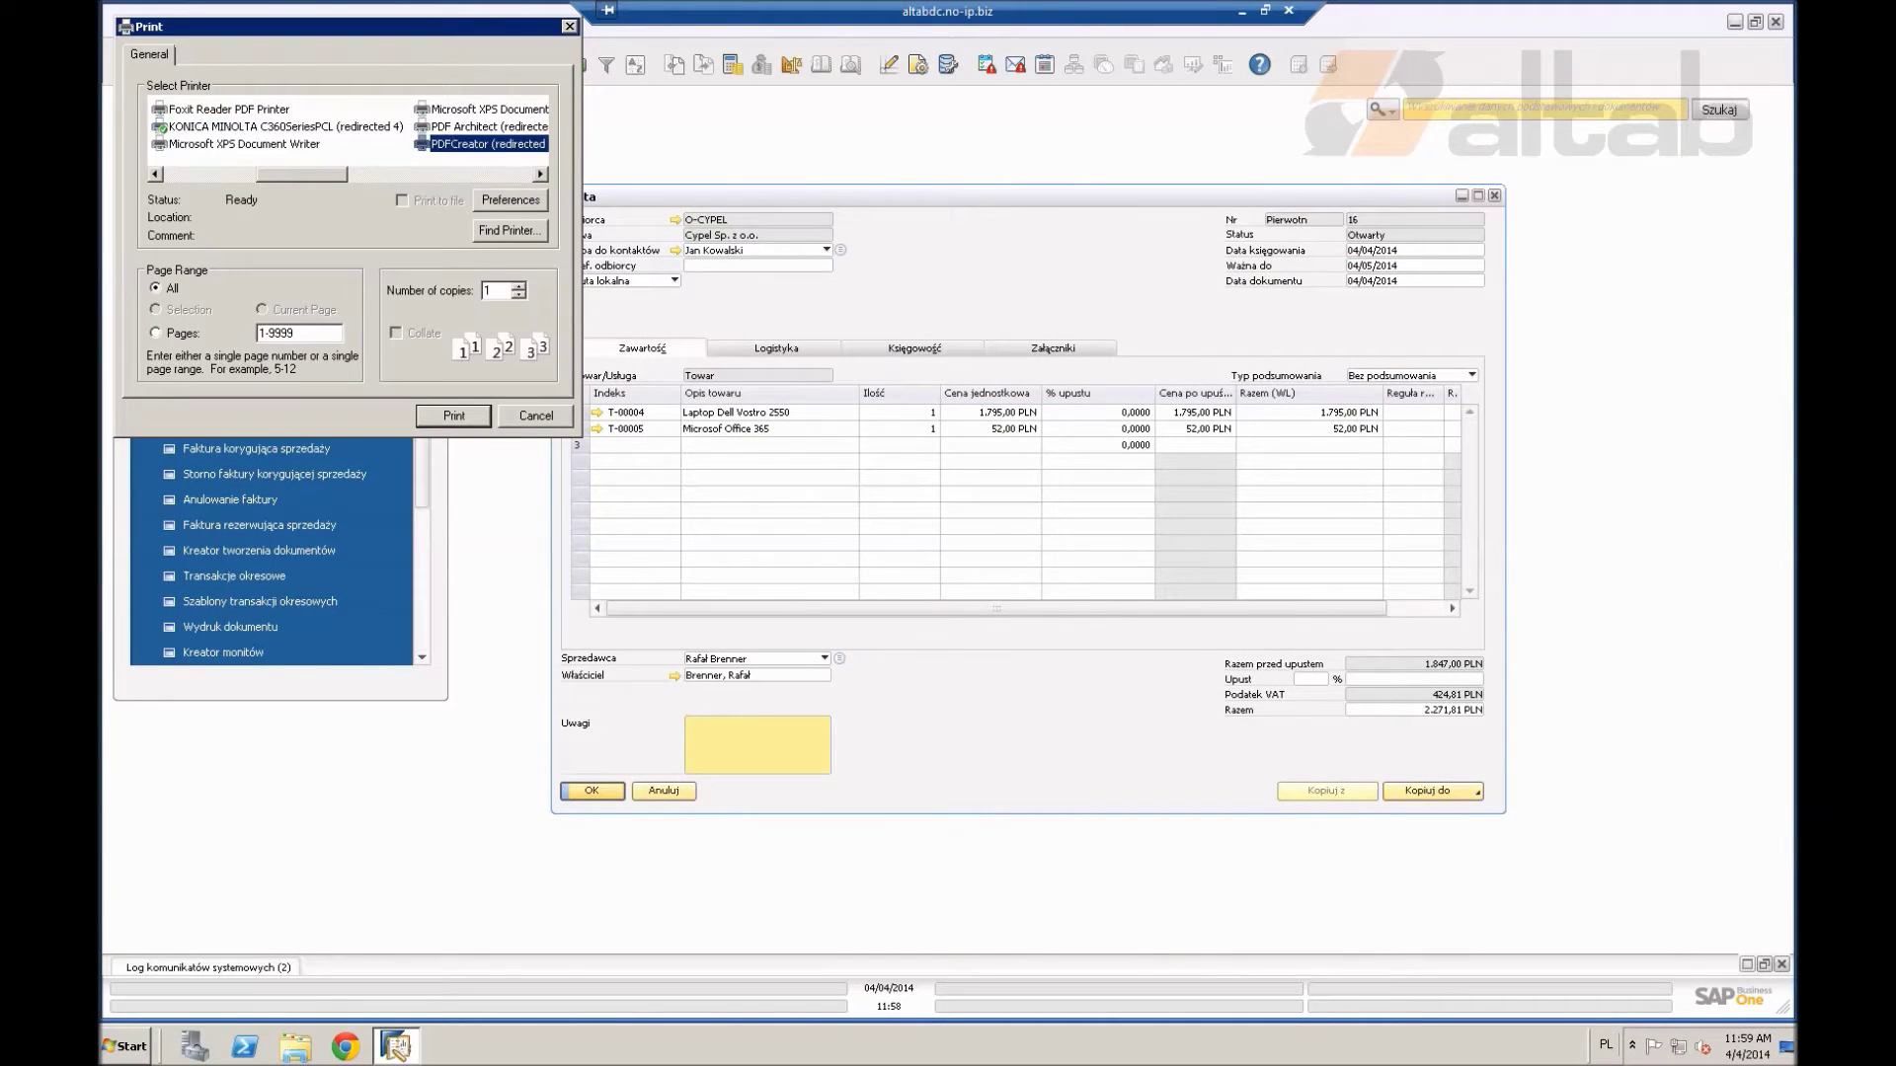
click(537, 416)
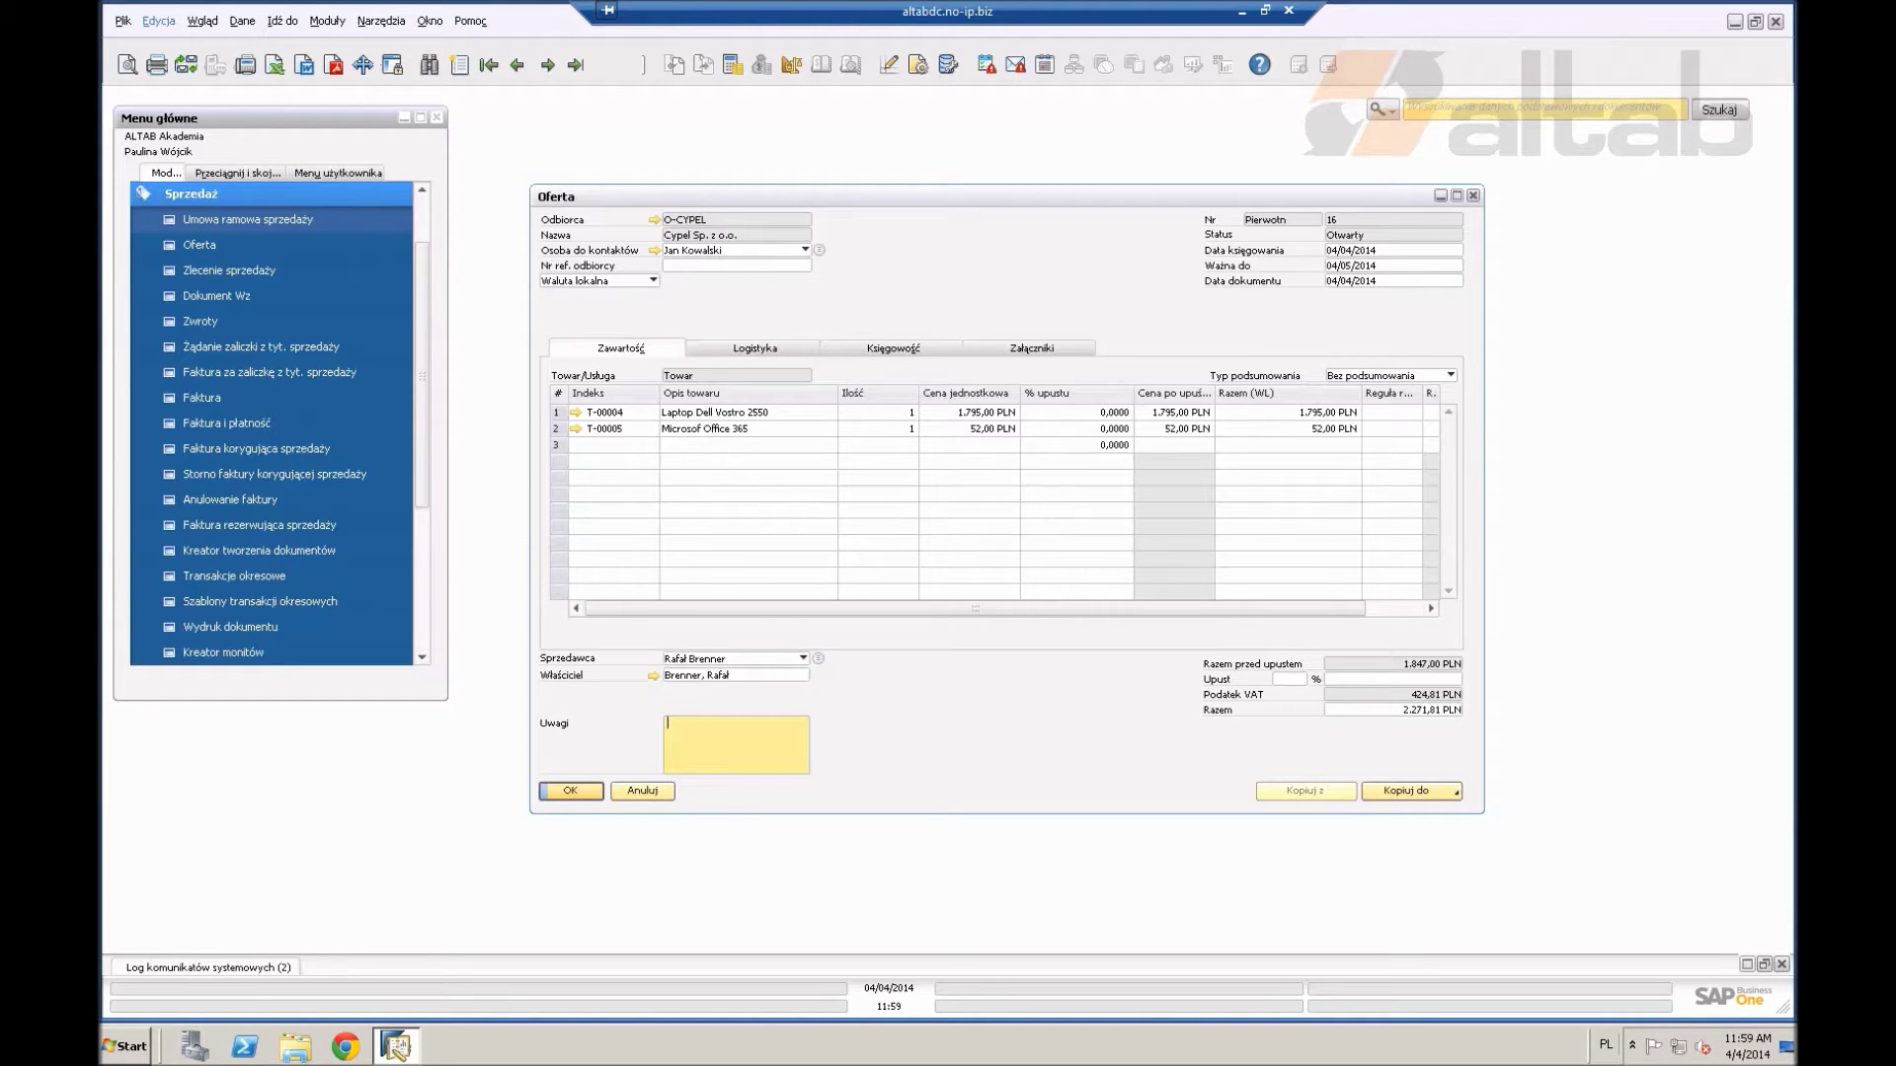
Step: Copy the saved quotation to a sales order (Zlecenie sprzedaży)
drag(988, 196, 958, 180)
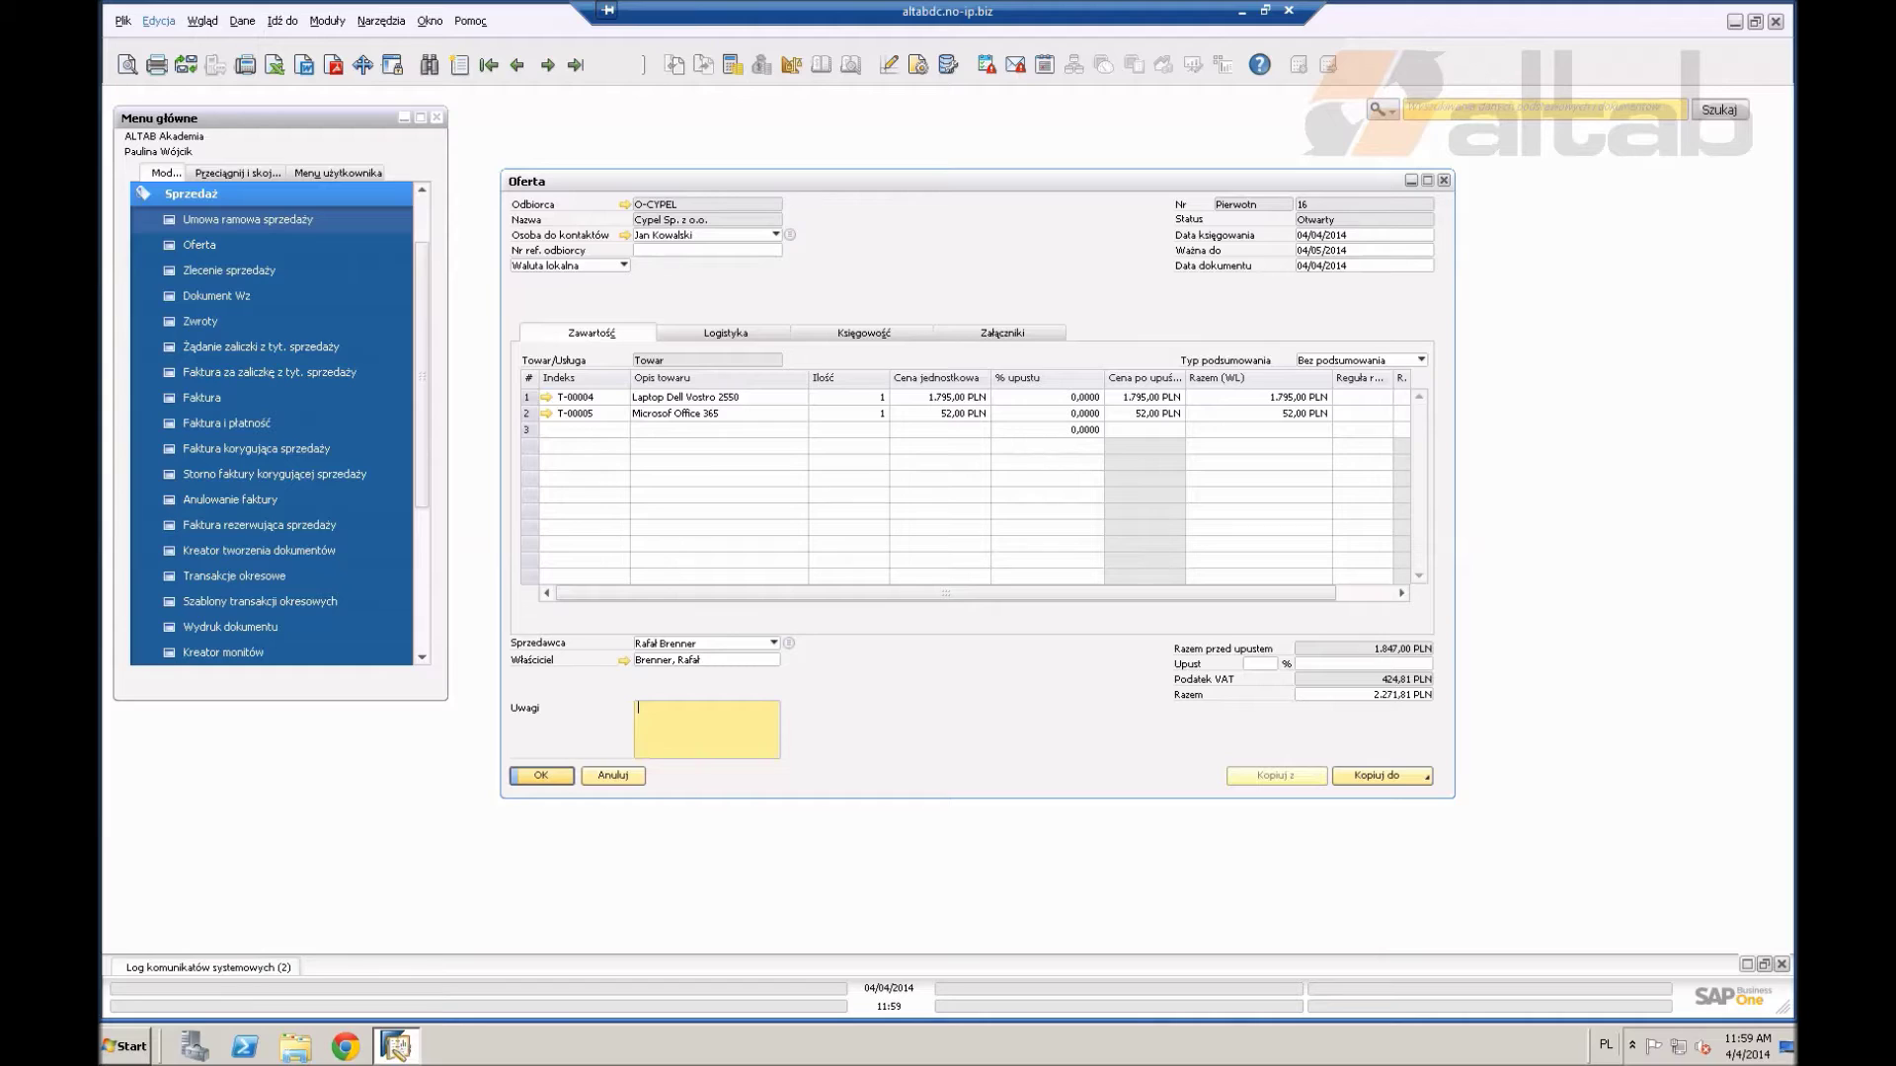
click(1382, 777)
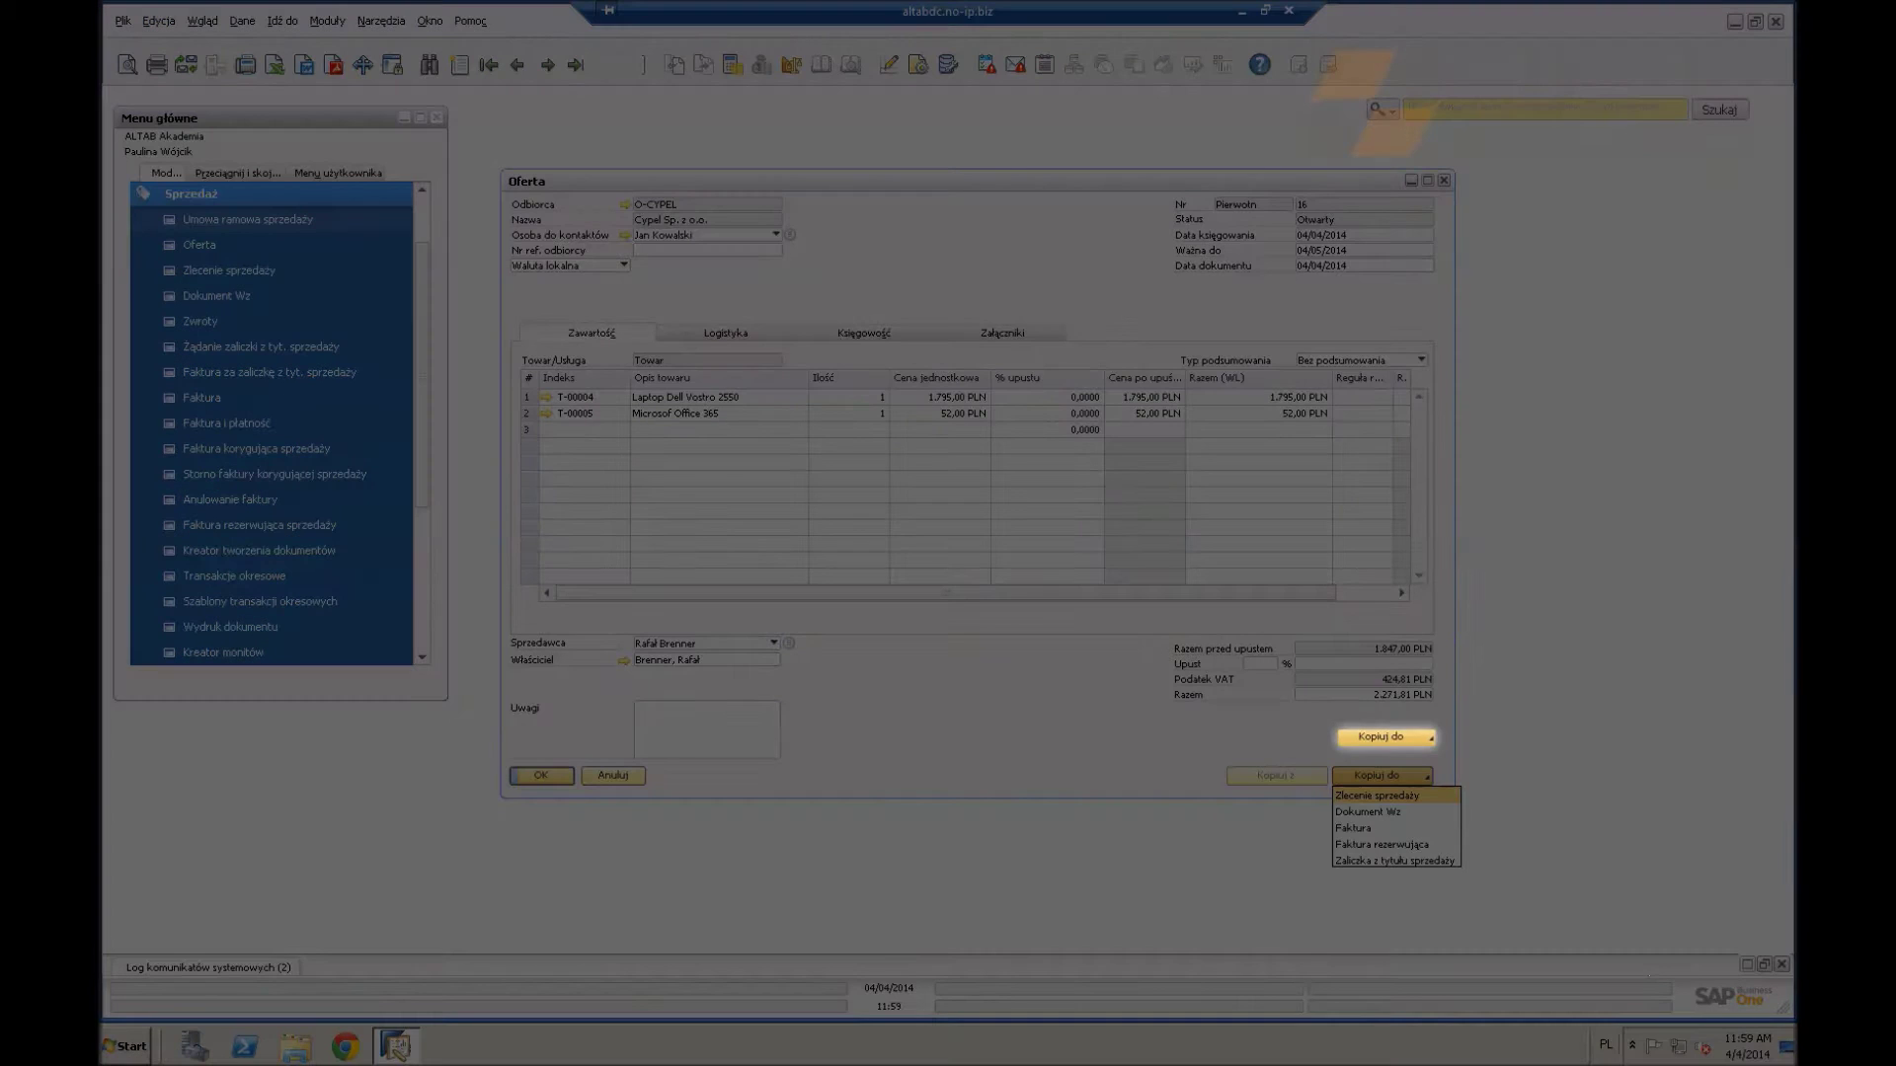
click(1377, 795)
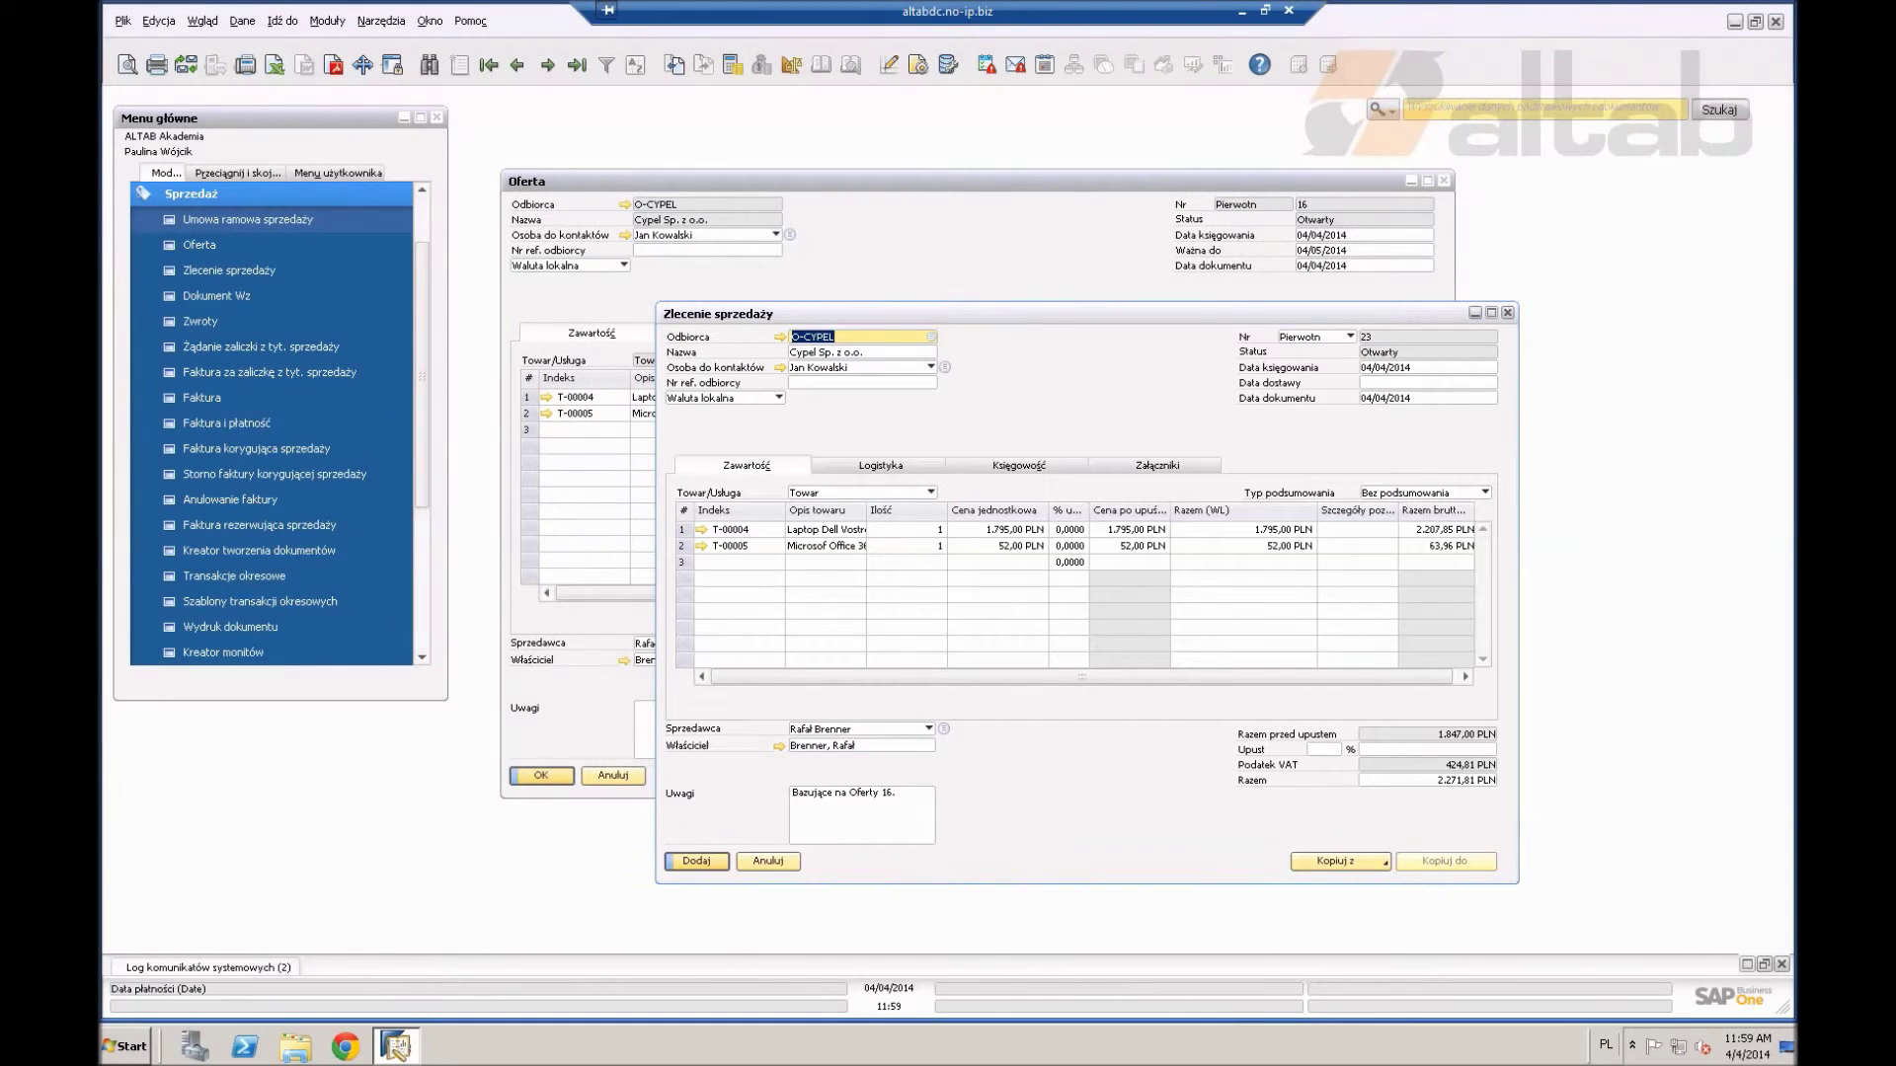
Step: Set the sales order's delivery date to 11/04/2014, apply it to the existing rows, and add the order
click(1425, 383)
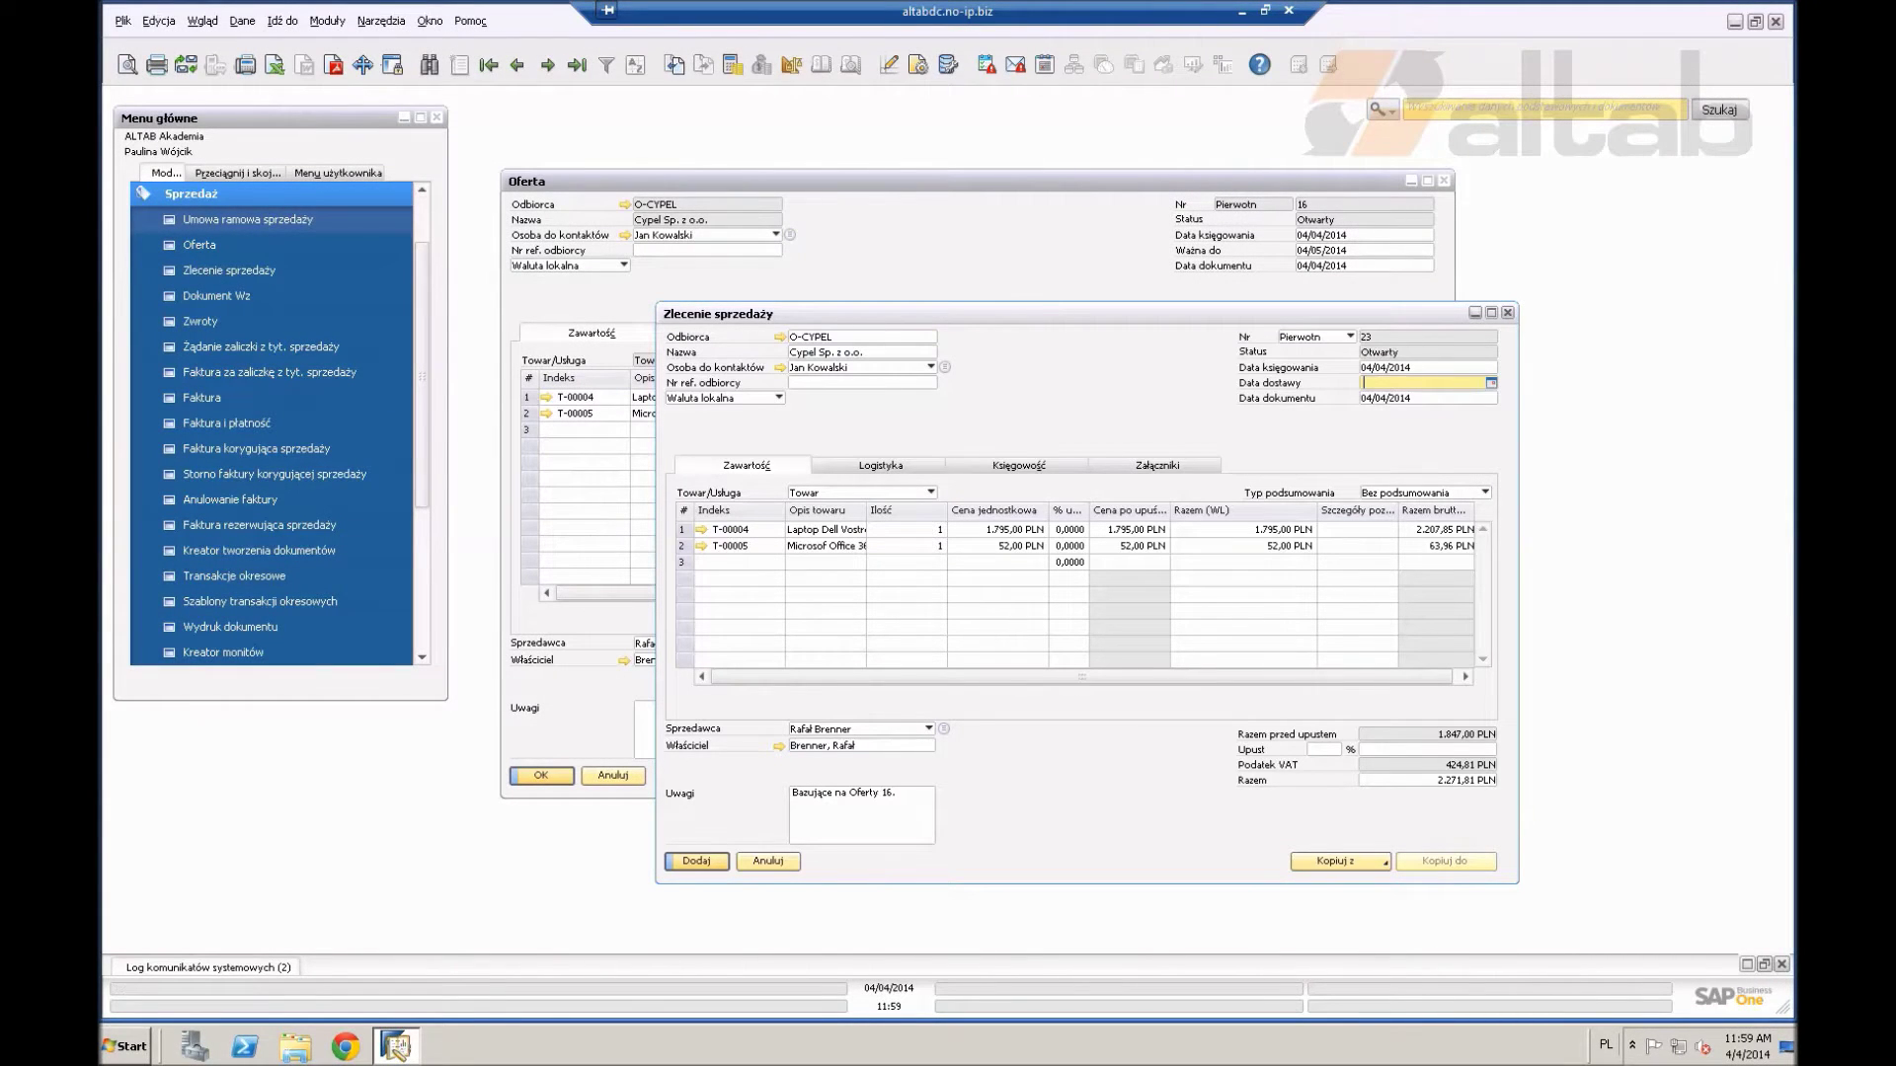
click(1491, 383)
click(1482, 475)
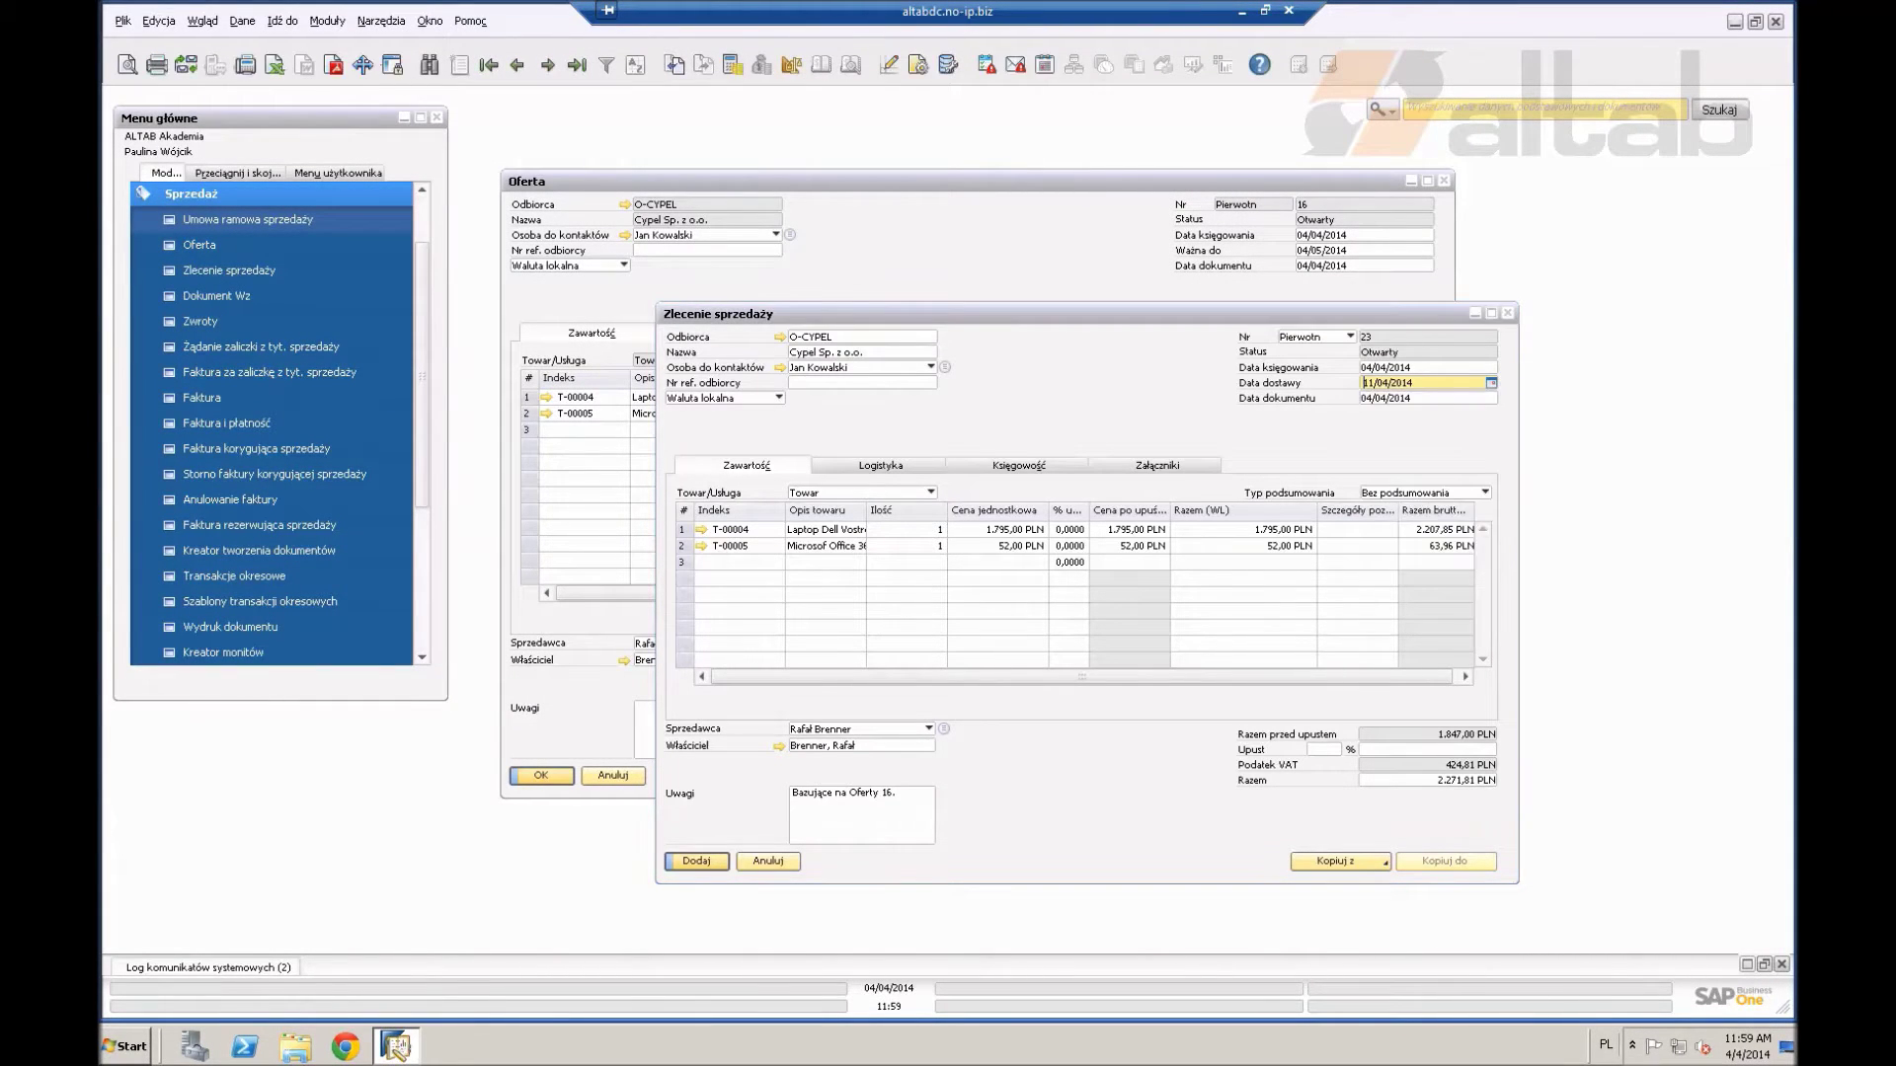
key(Tab)
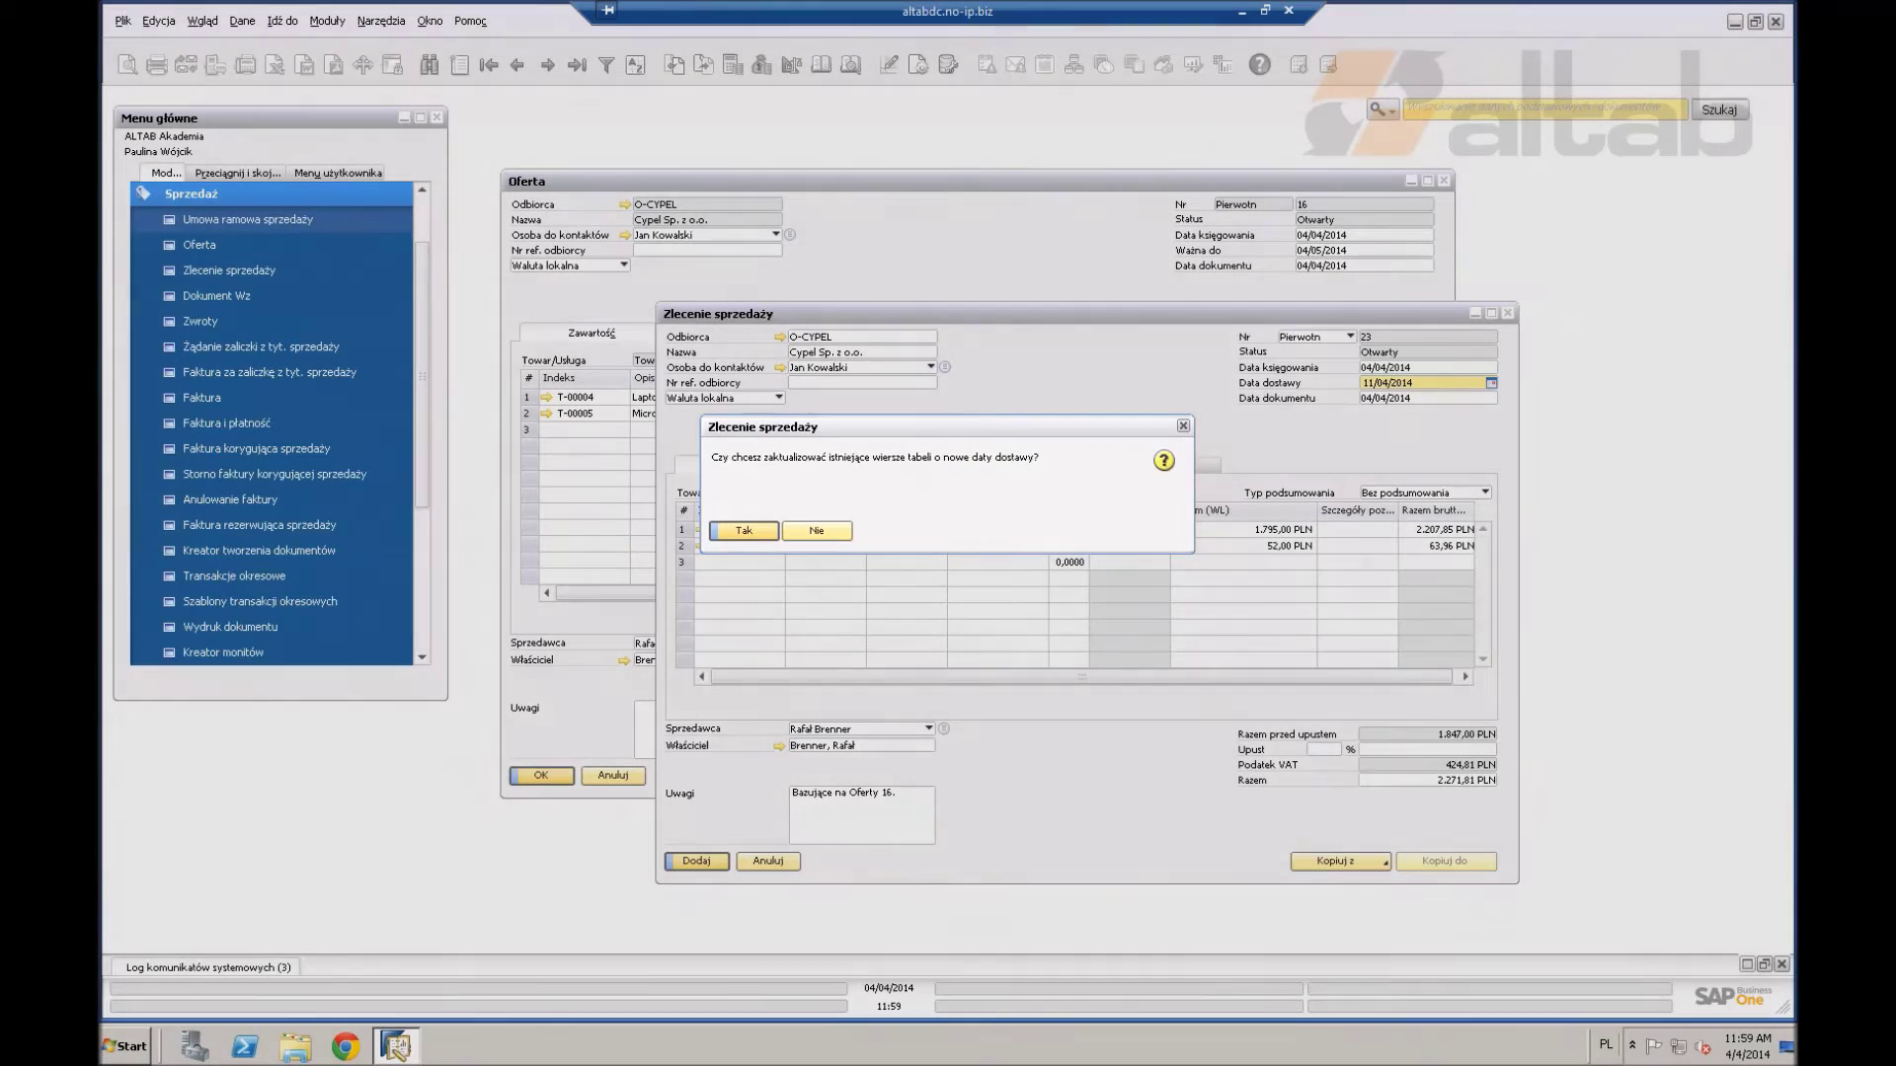
key(Return)
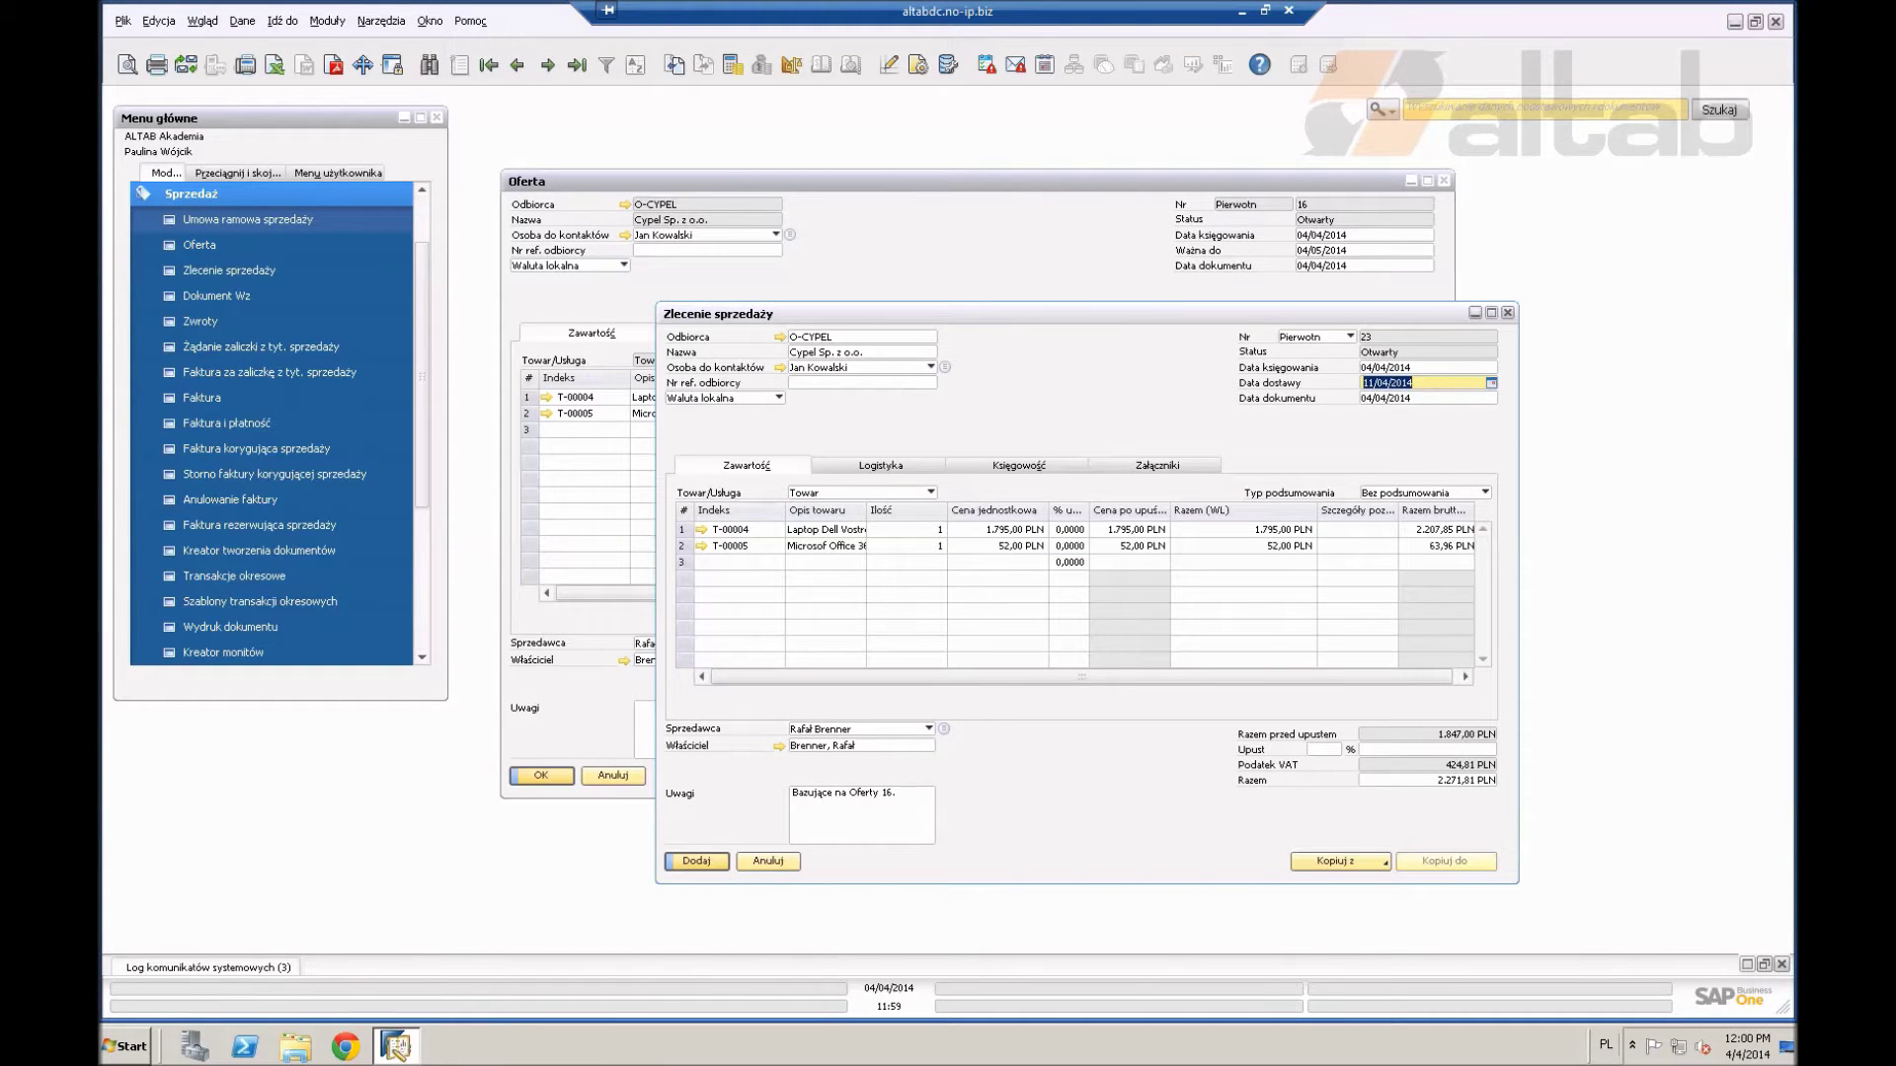
key(Return)
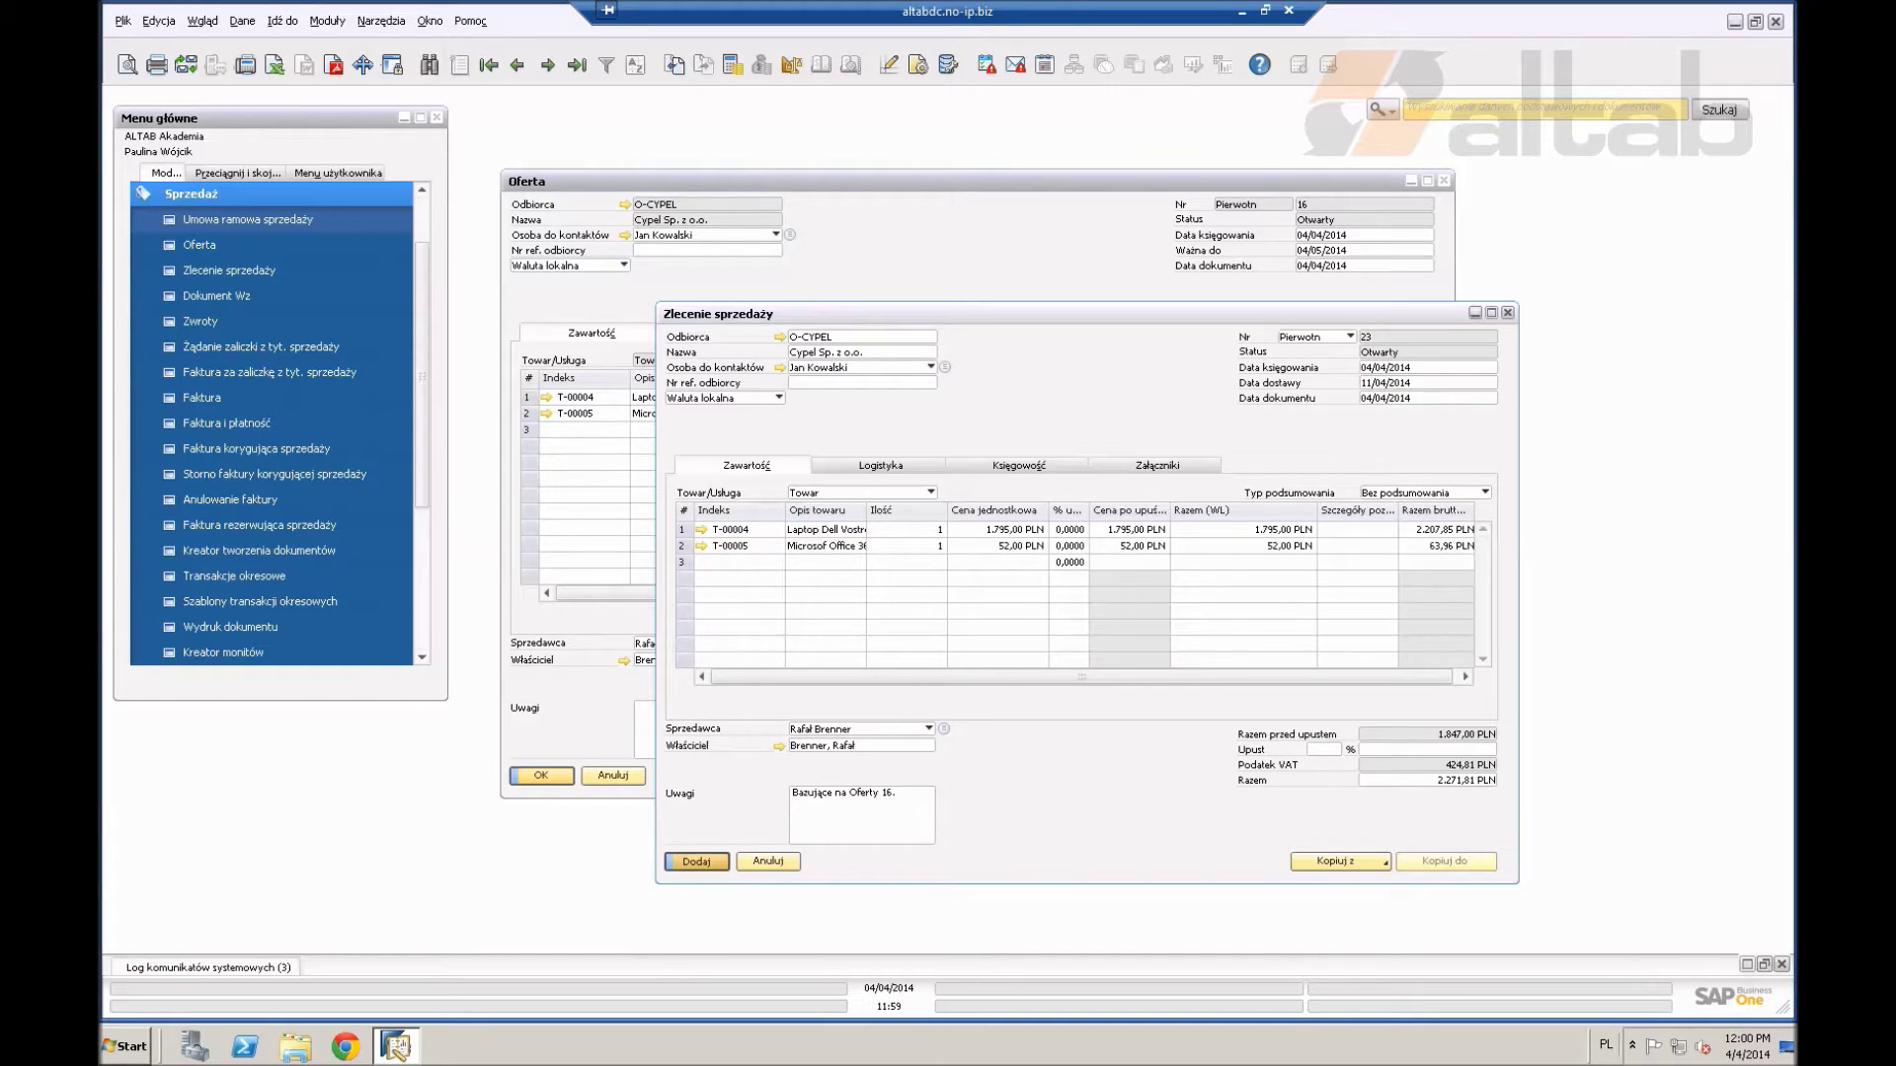
Step: Reopen the saved sales order, enable Dokument zakupu in its logistics settings for all rows, and update the order
click(517, 66)
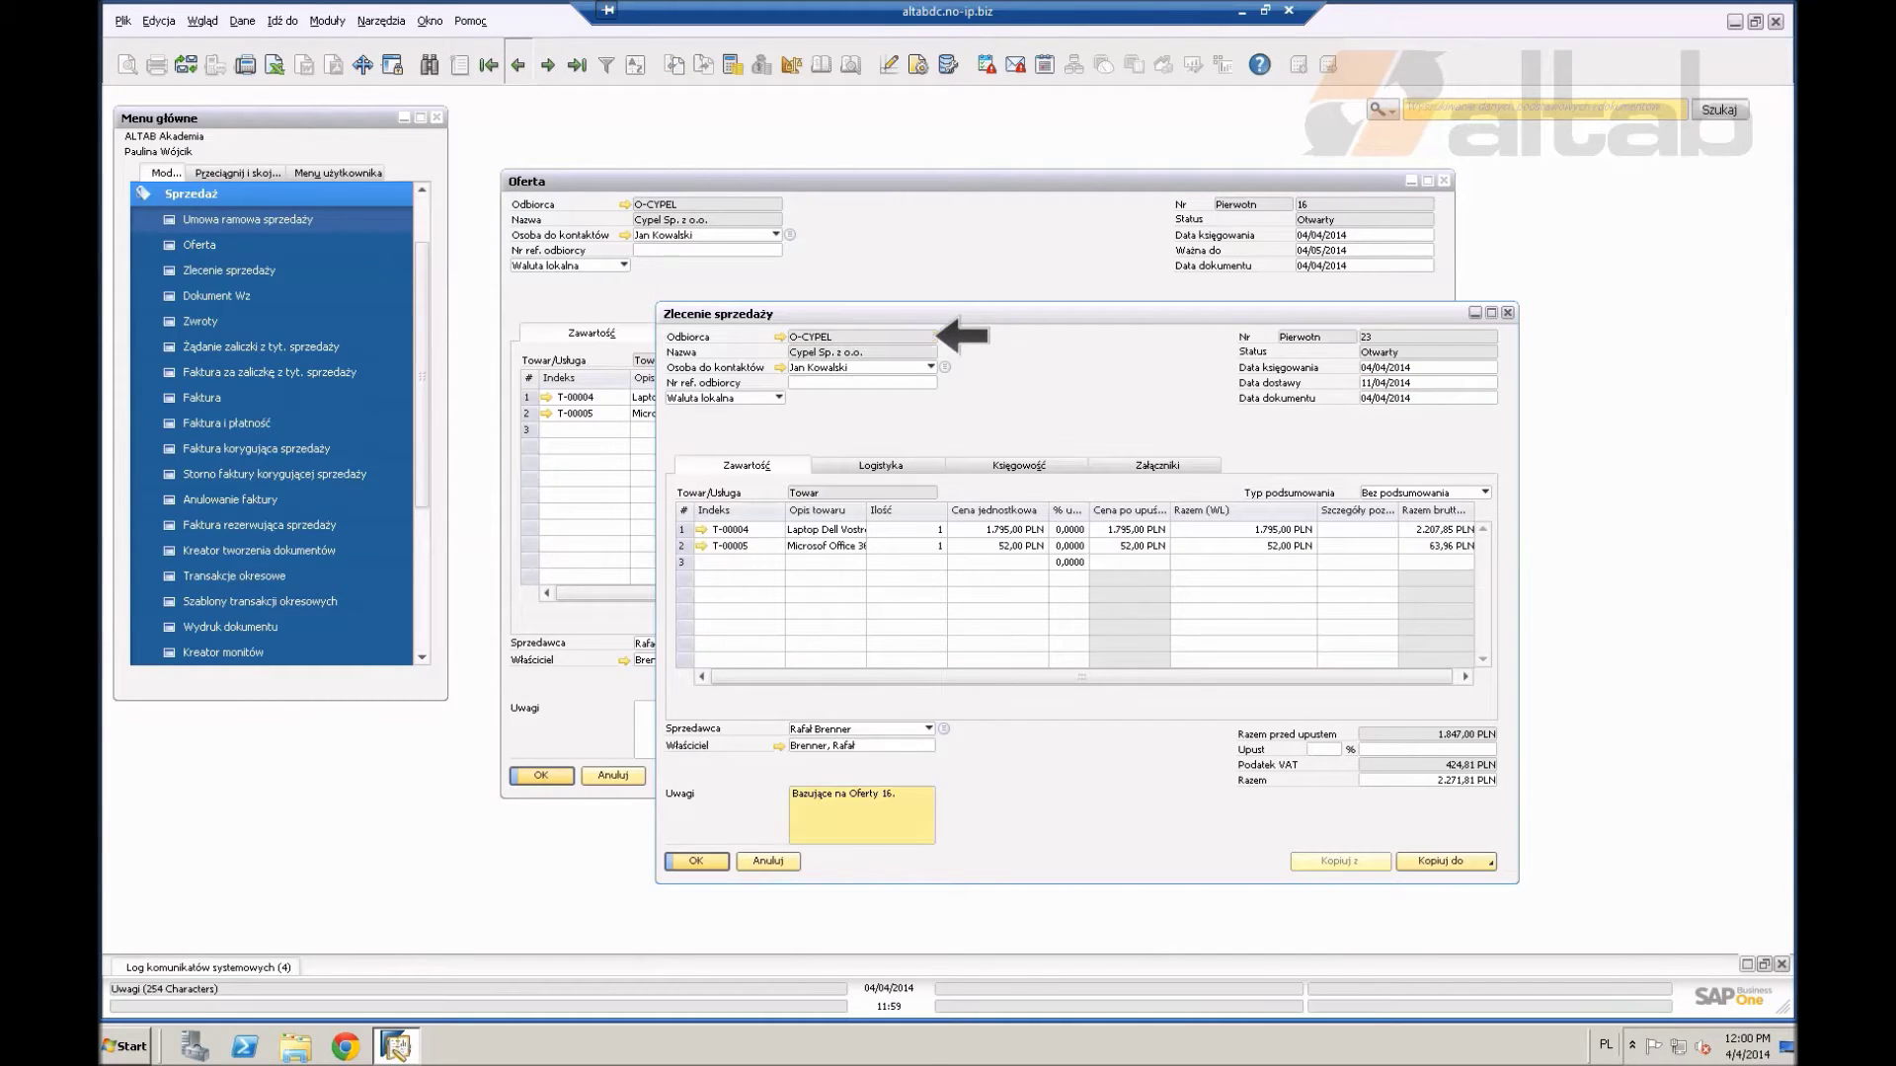
click(881, 466)
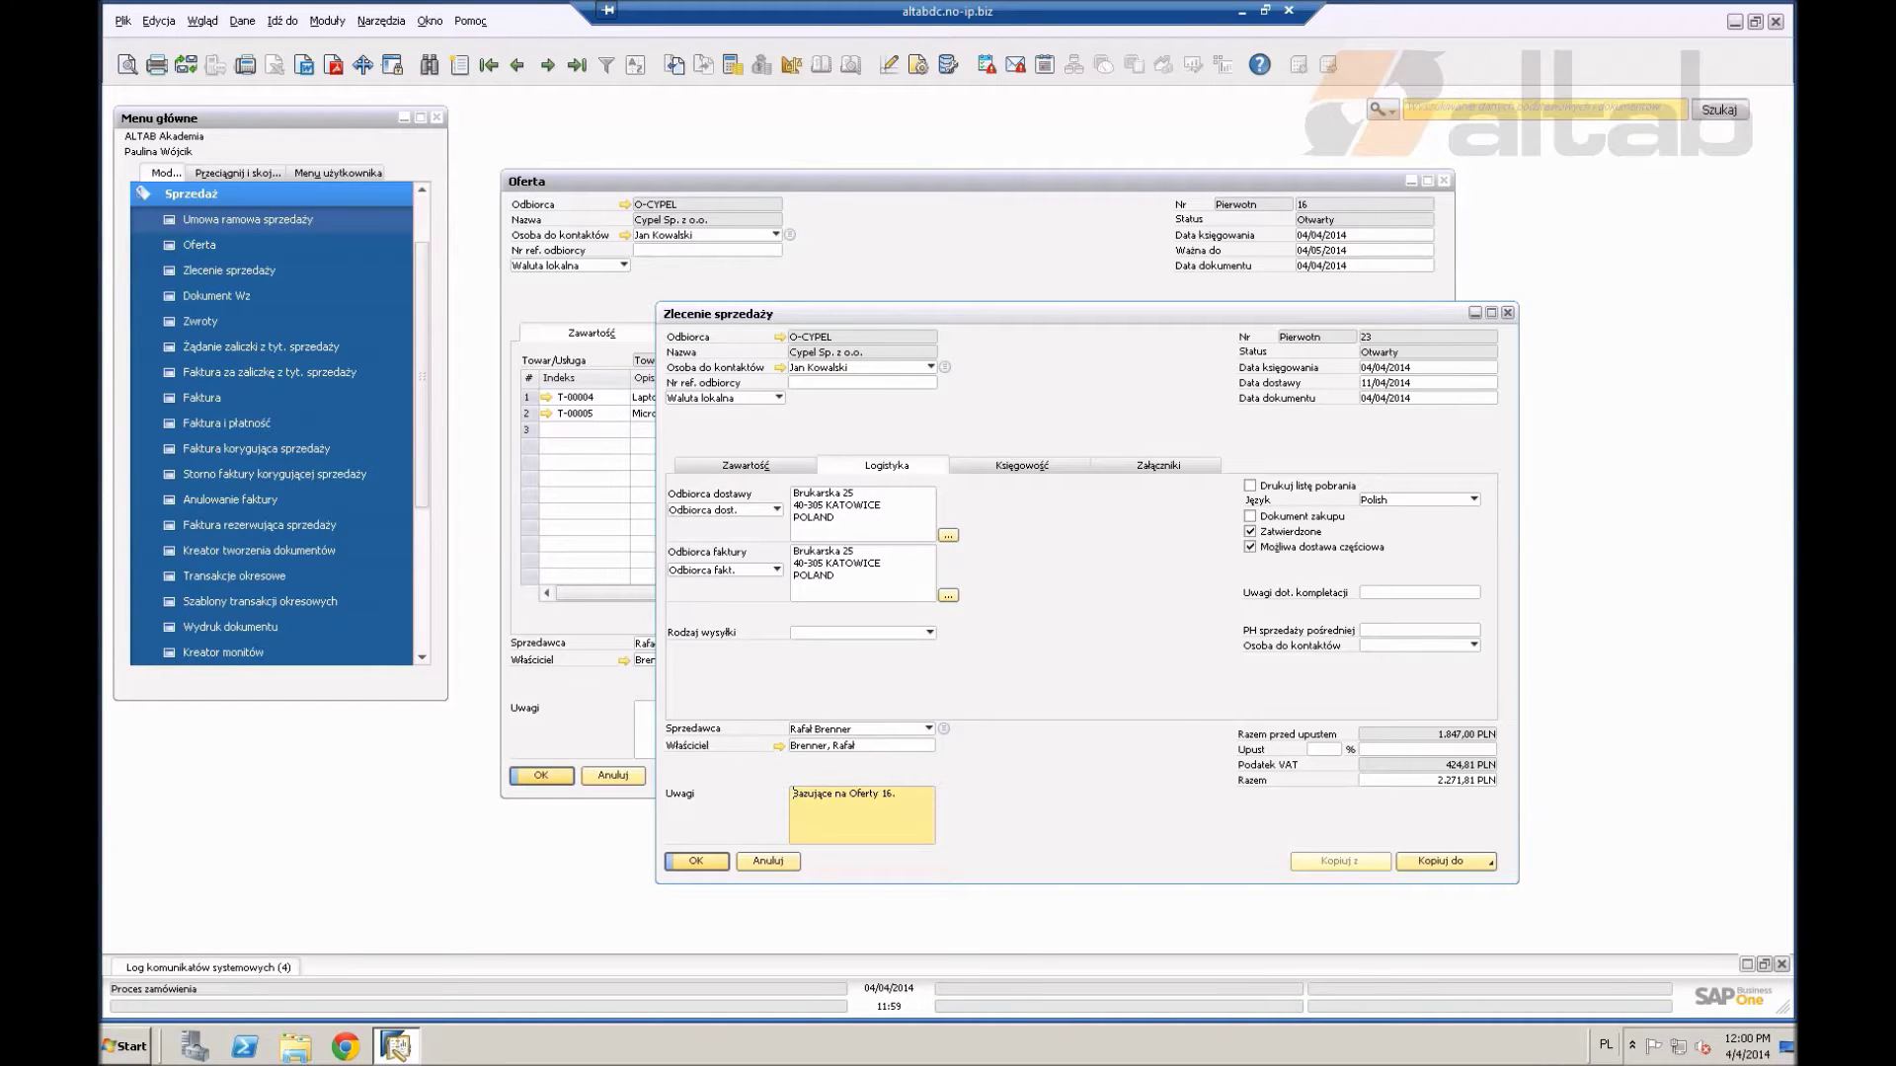
click(1250, 516)
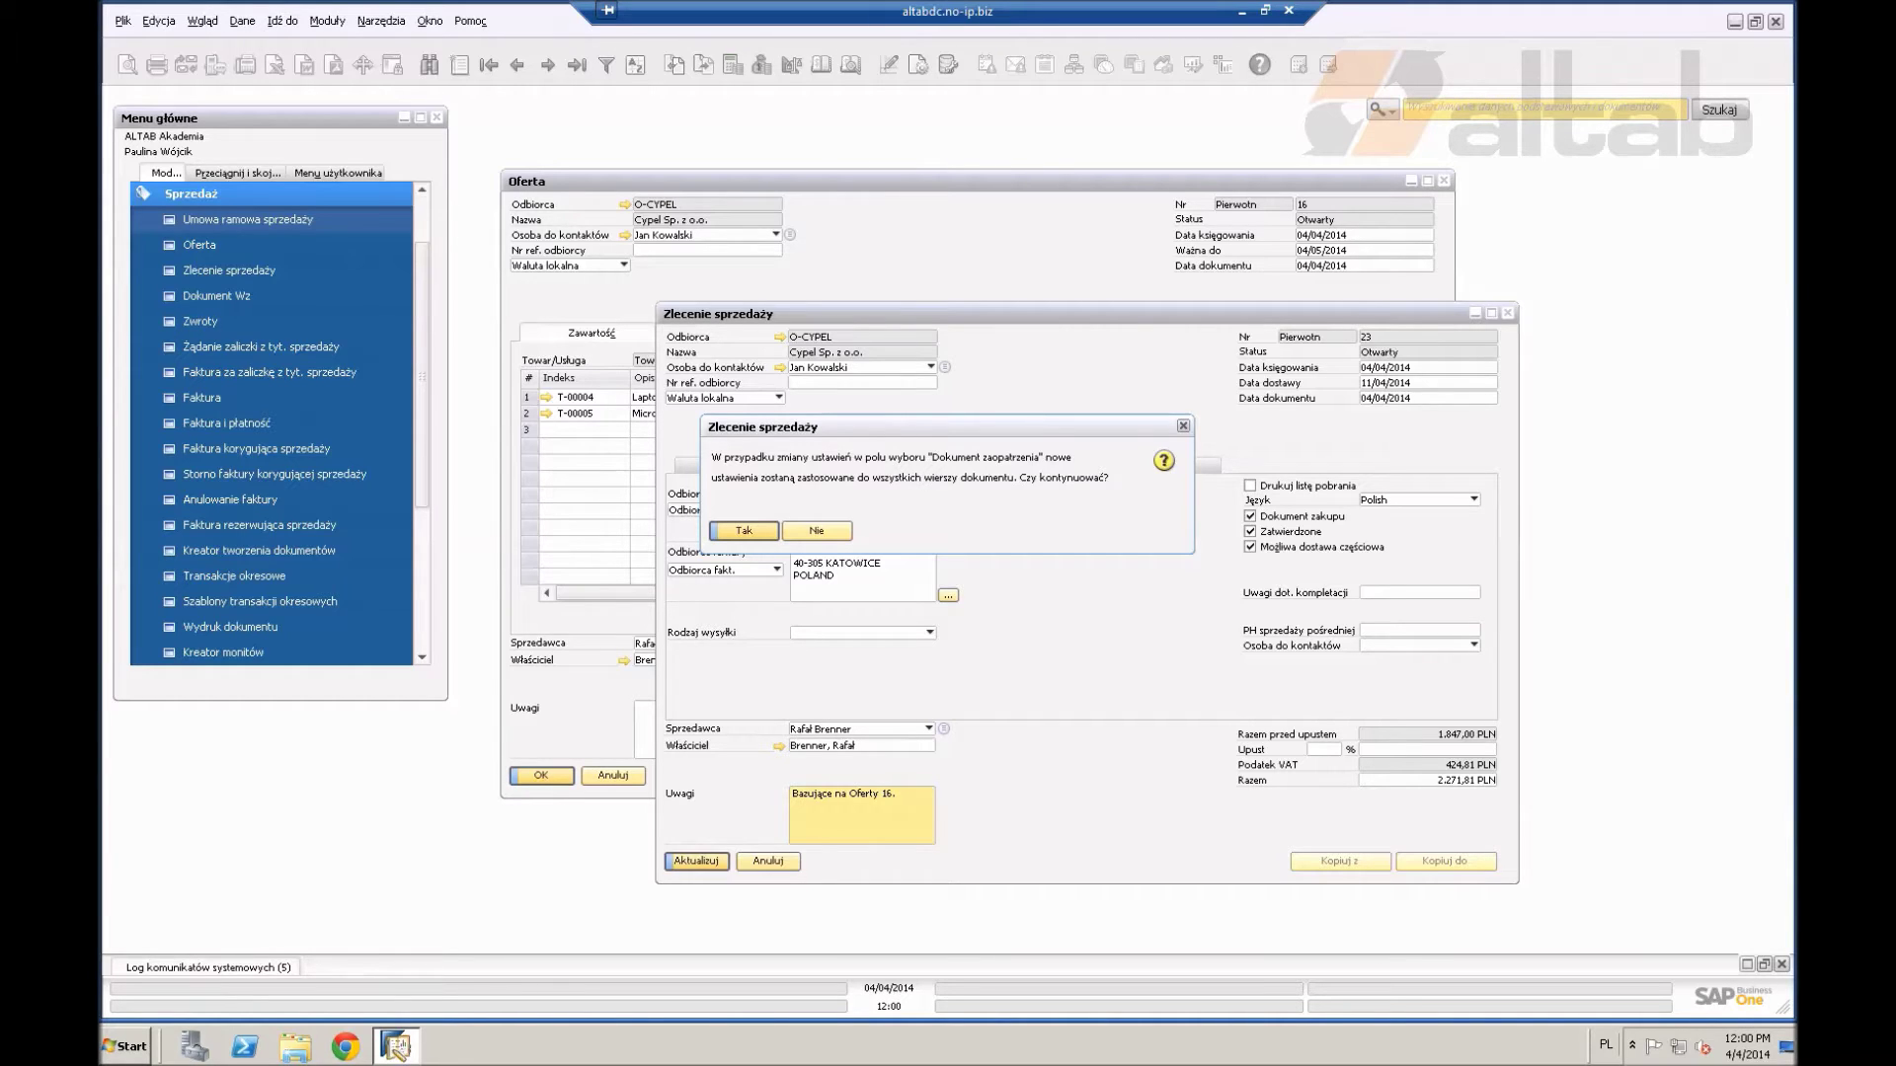
key(Return)
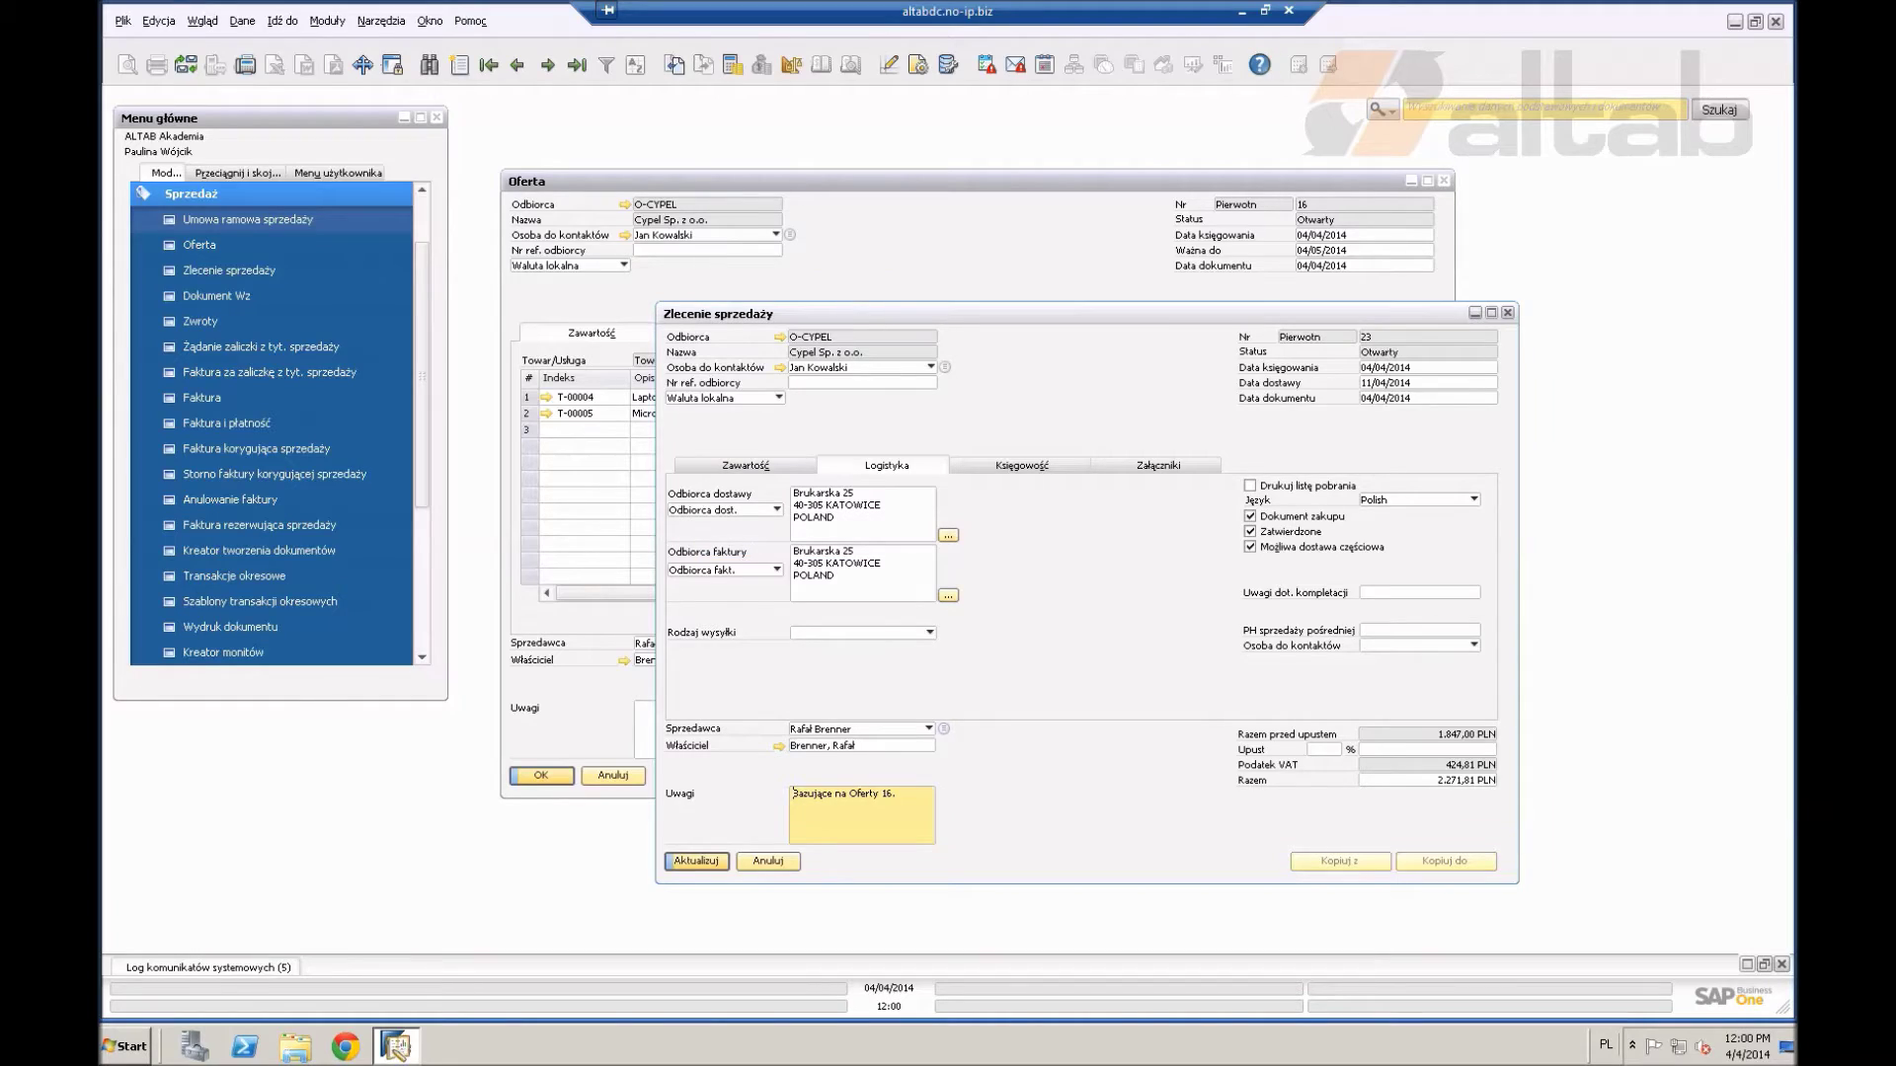
click(746, 465)
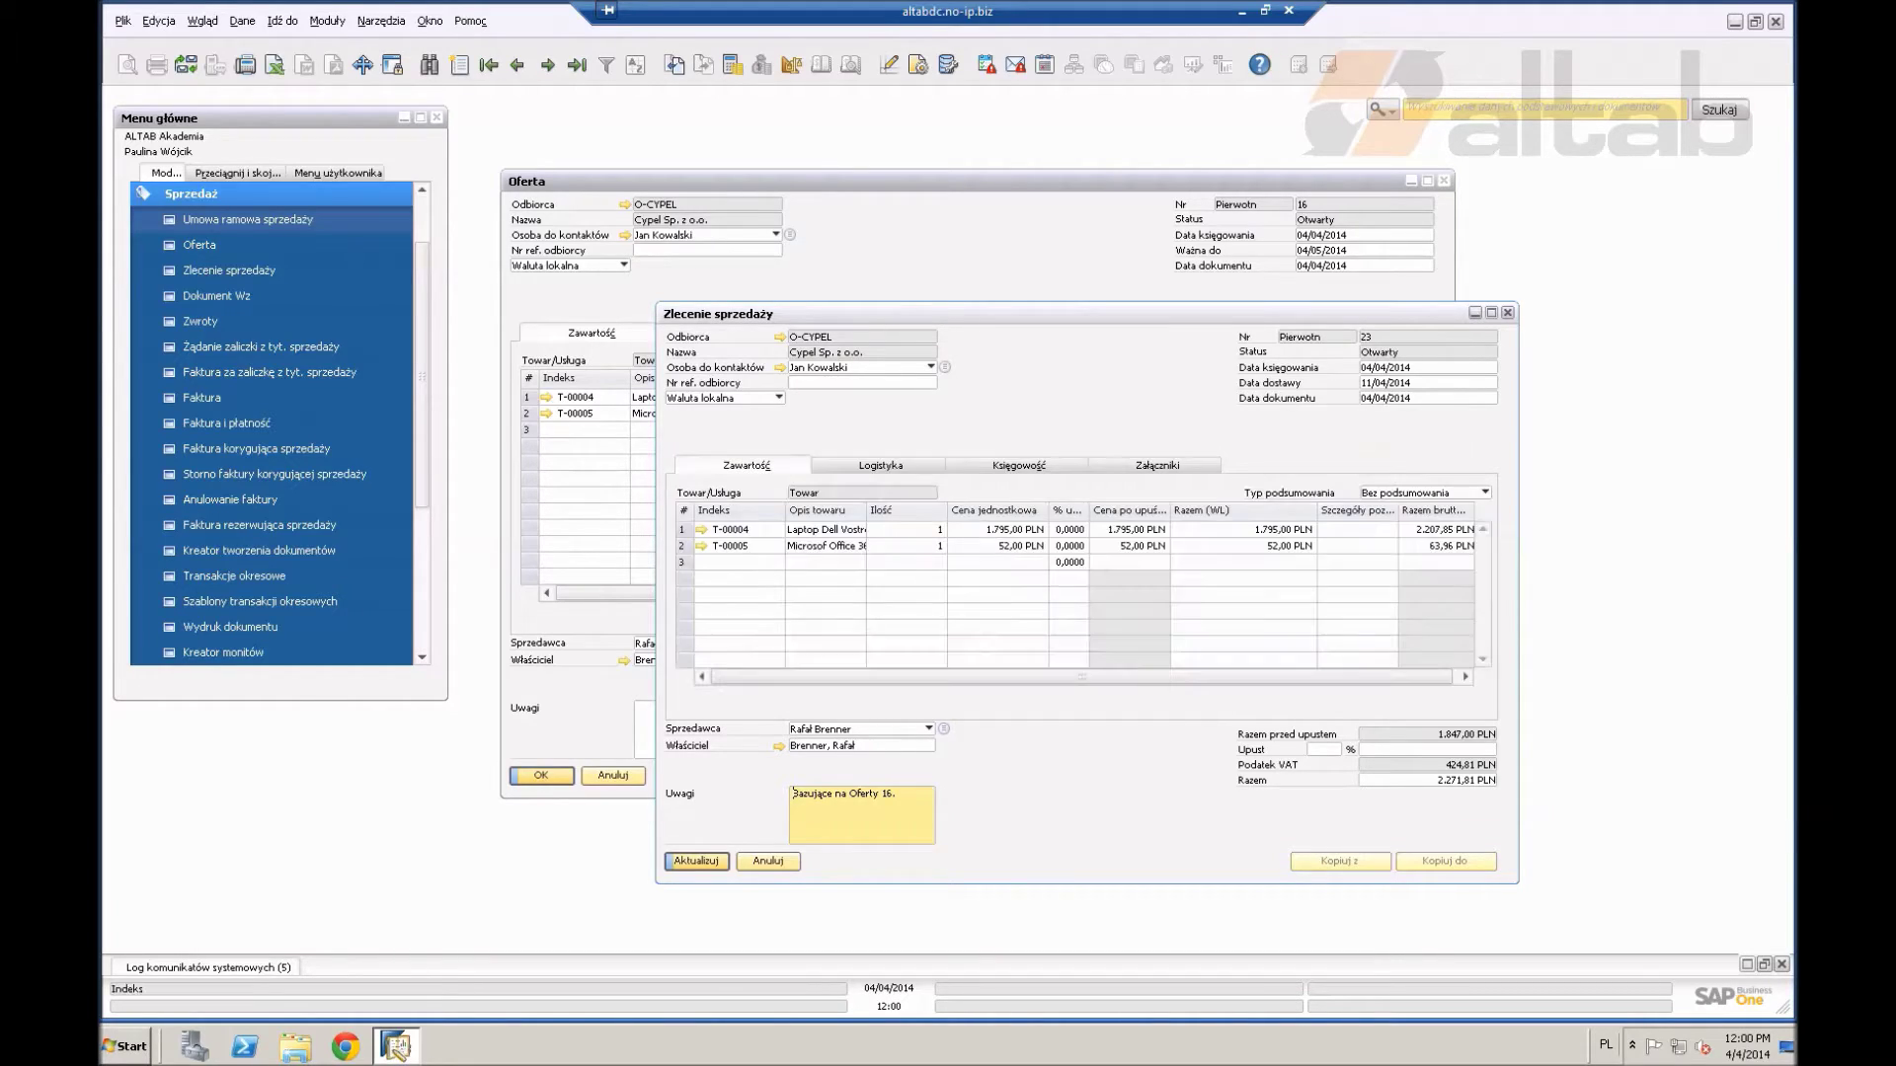
click(697, 861)
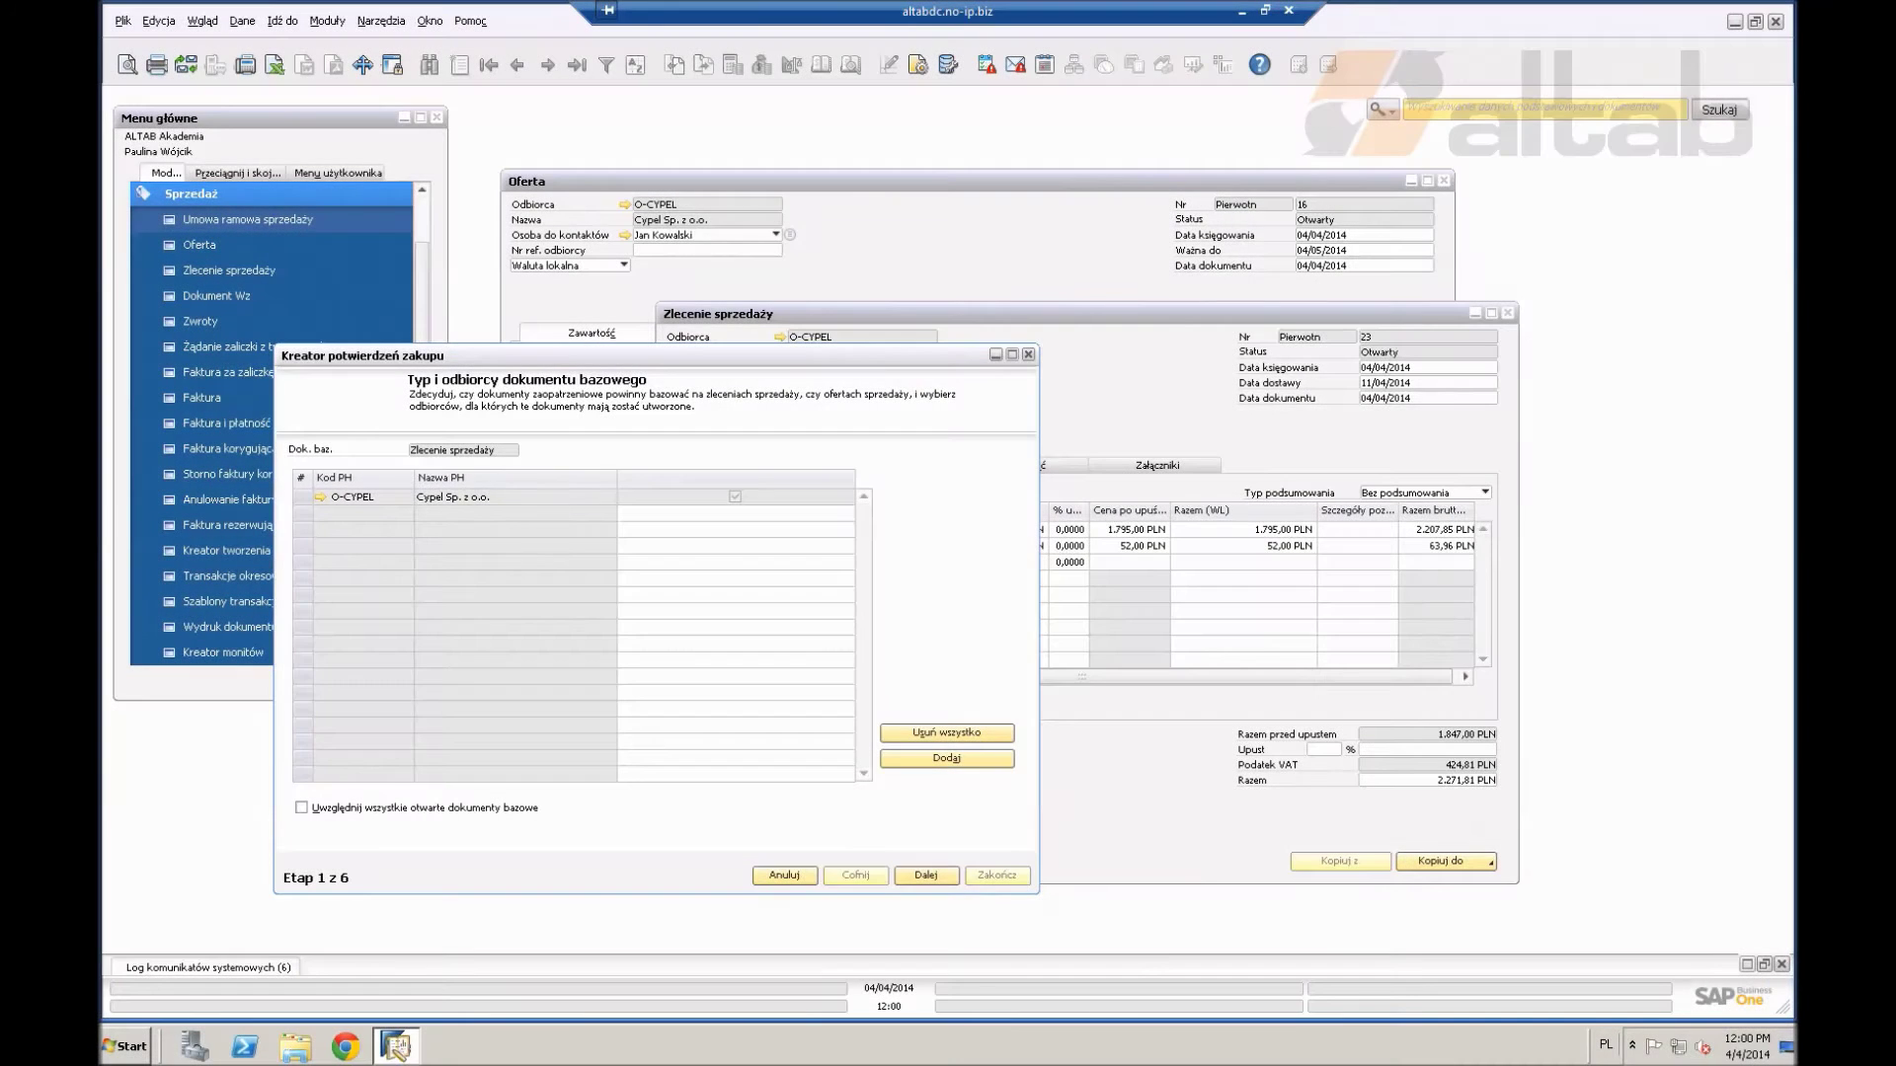
Step: Run the purchase confirmation wizard for sales order 23 with Zamówienie zakupu as target document and Bez konsolidacji, generating the purchase order
click(926, 876)
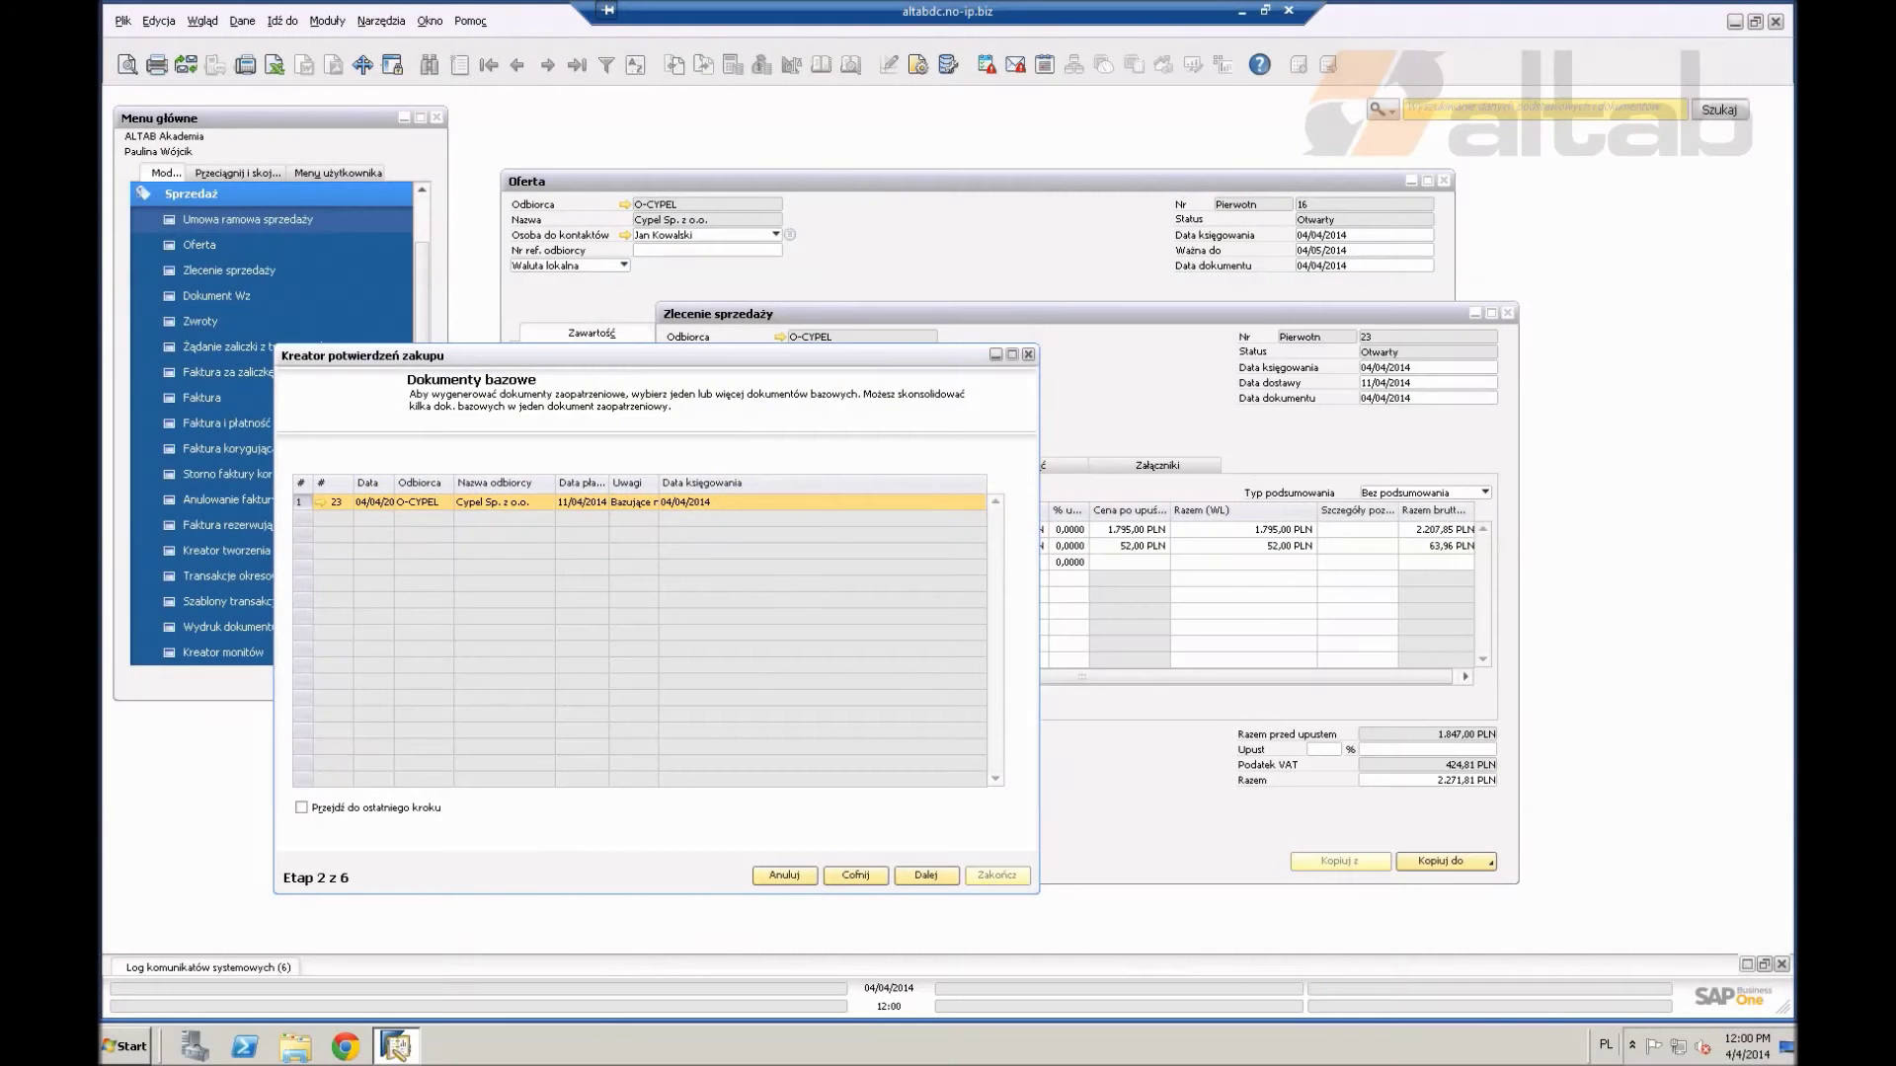
key(Return)
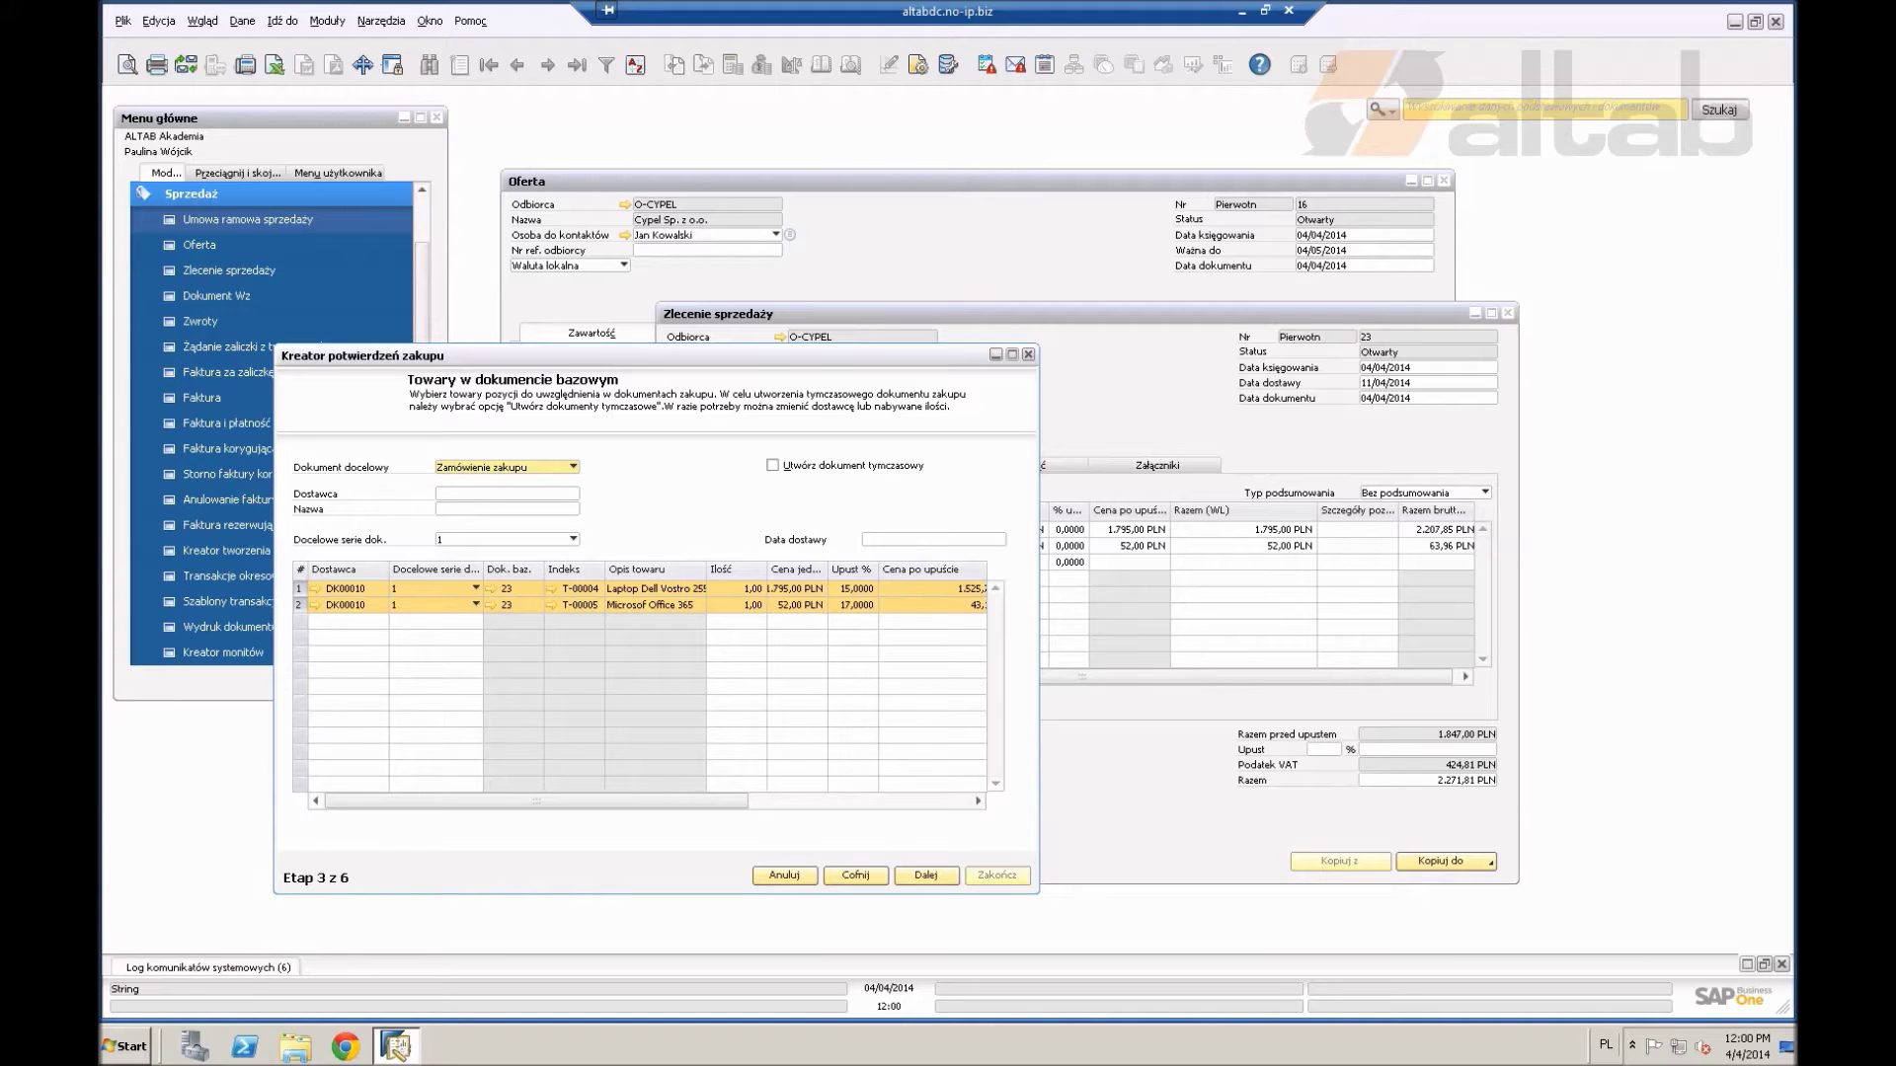
click(925, 874)
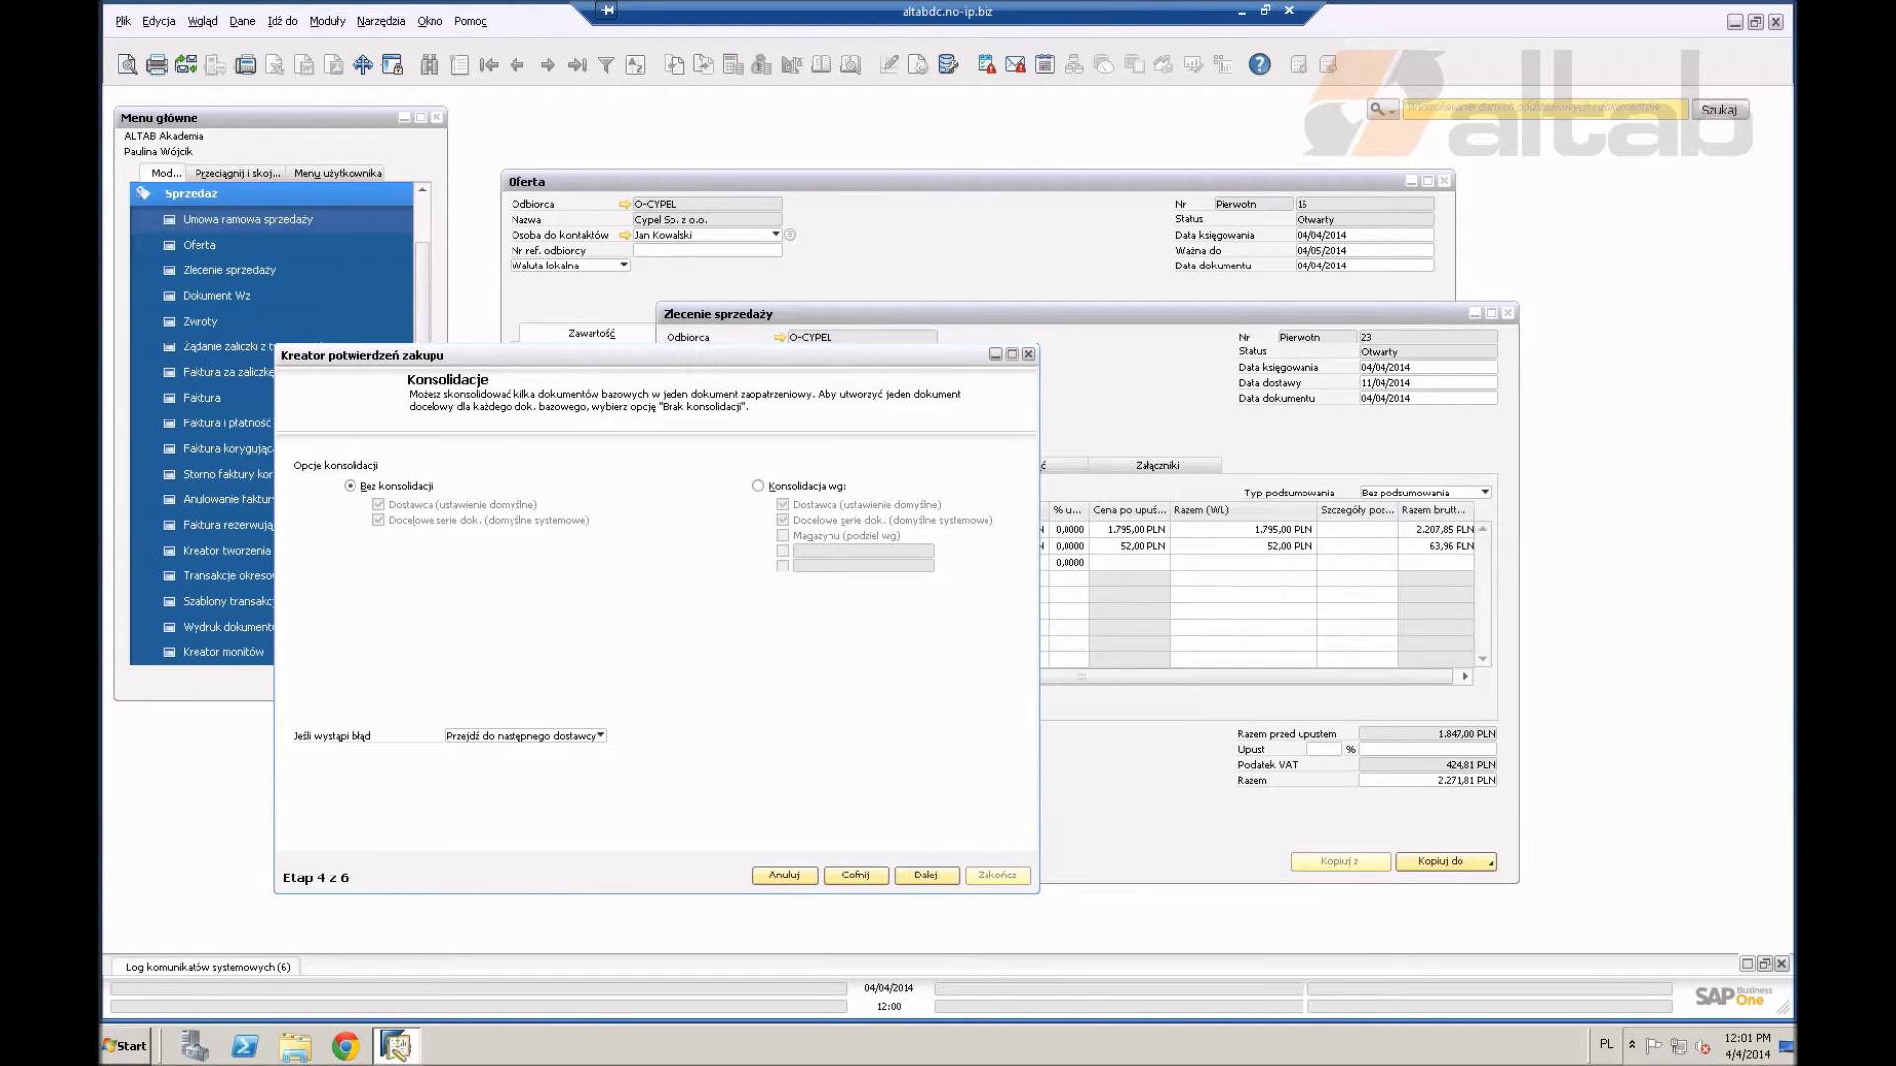
click(926, 875)
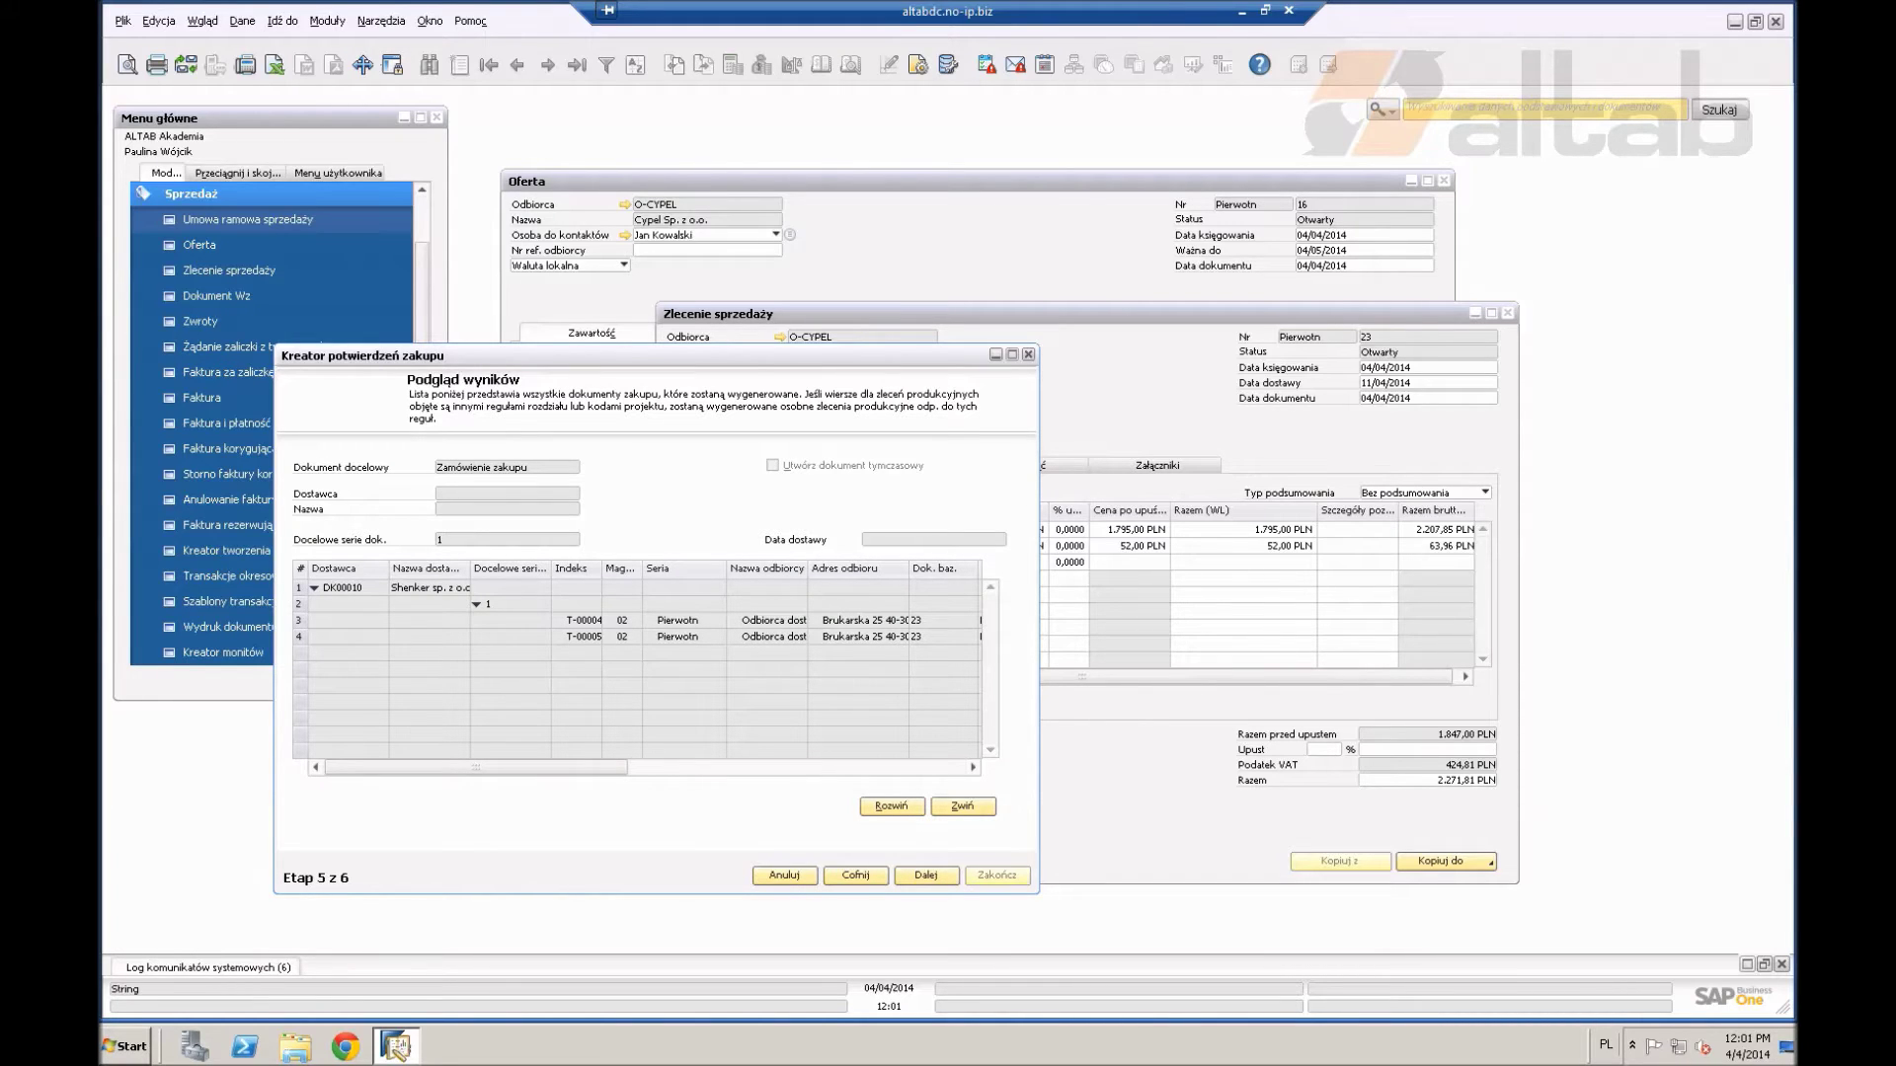
drag(476, 768, 711, 768)
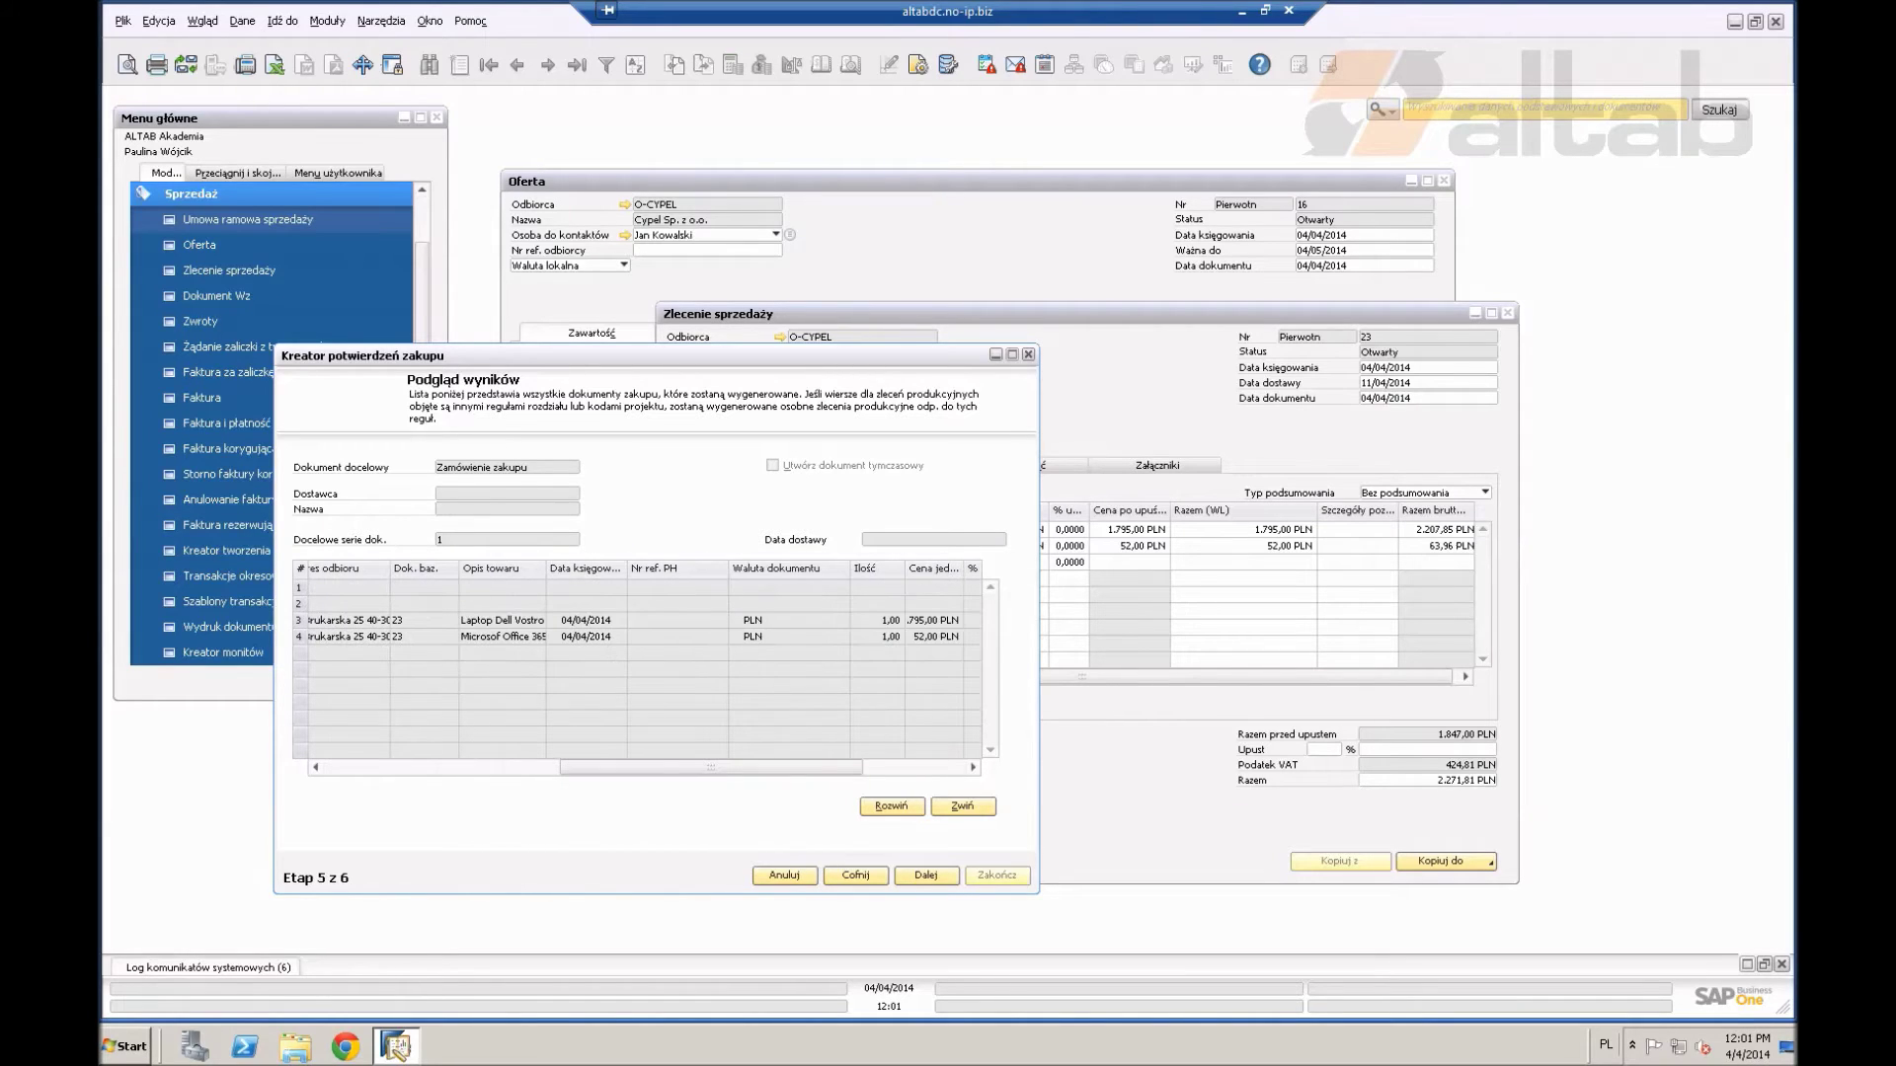
click(925, 875)
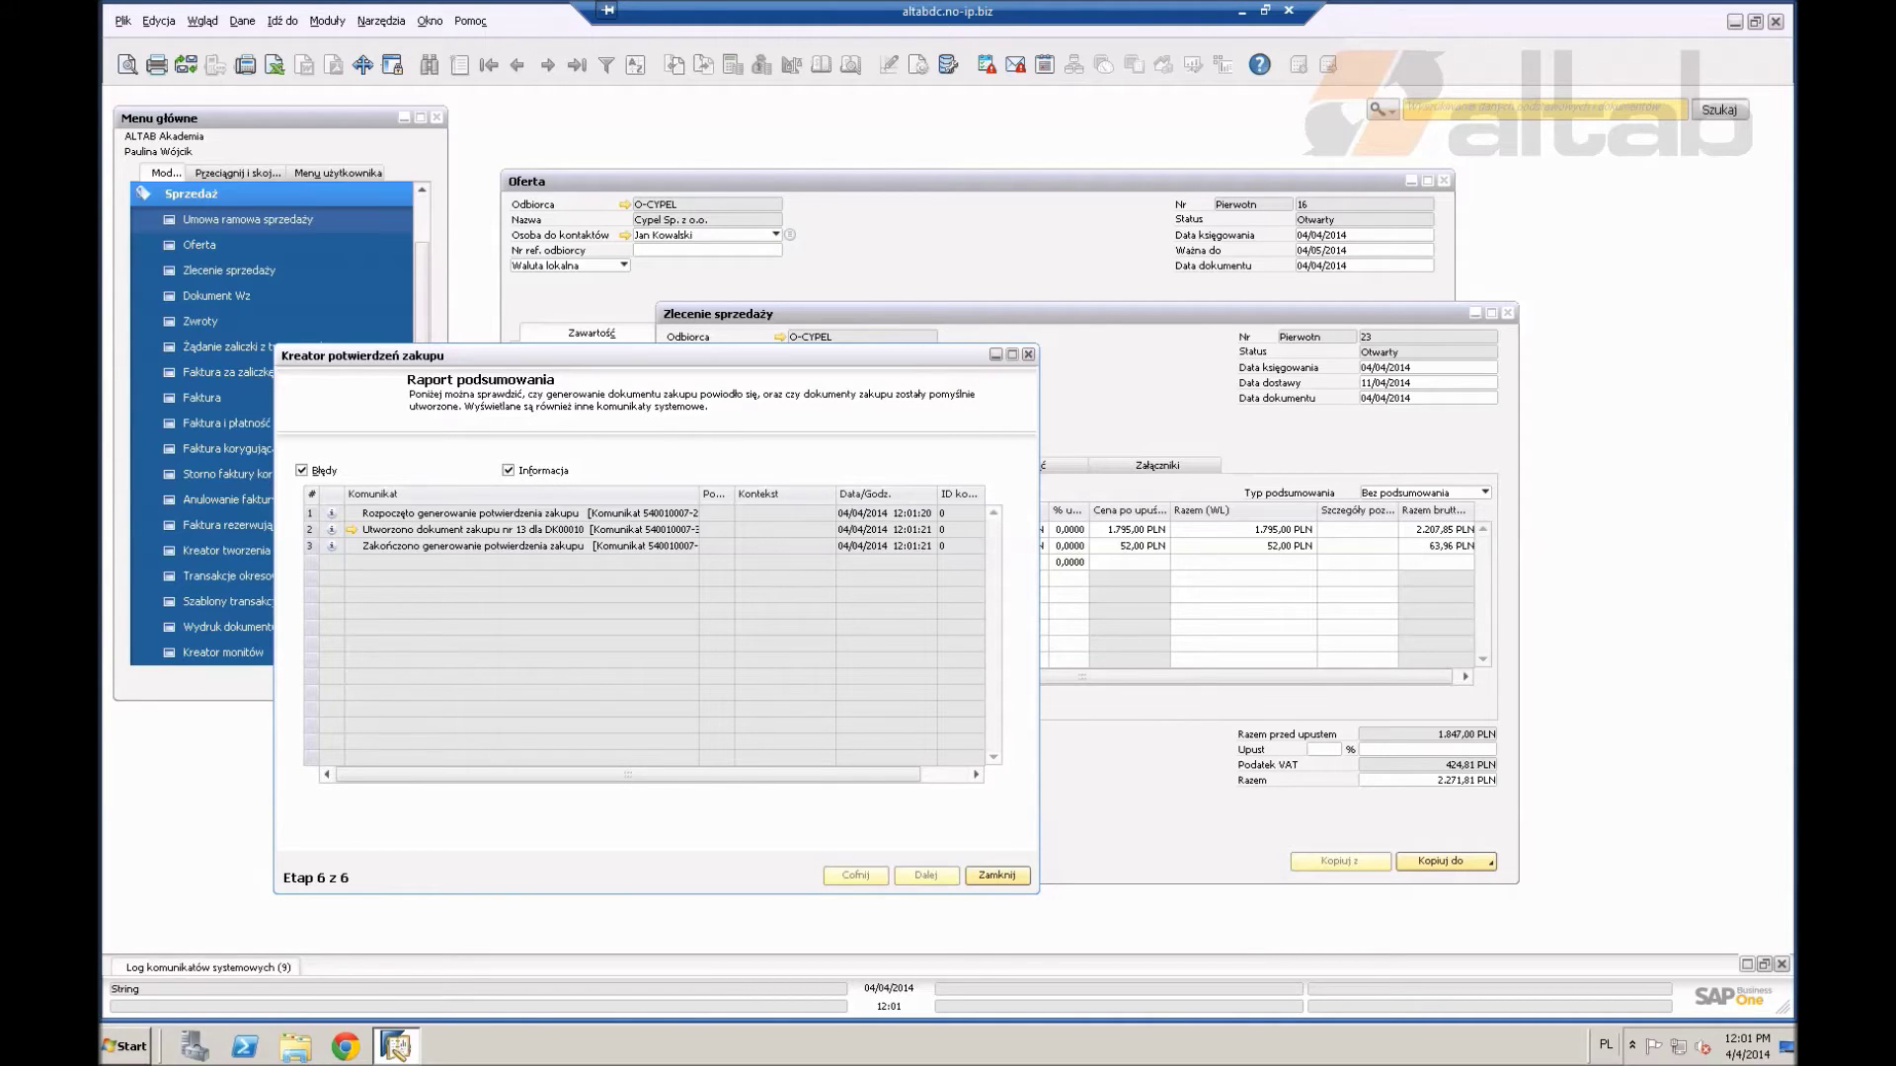
Step: Open the generated purchase order from the summary report, review its logistics details, and copy it to a goods receipt (Dokument Pz)
click(351, 531)
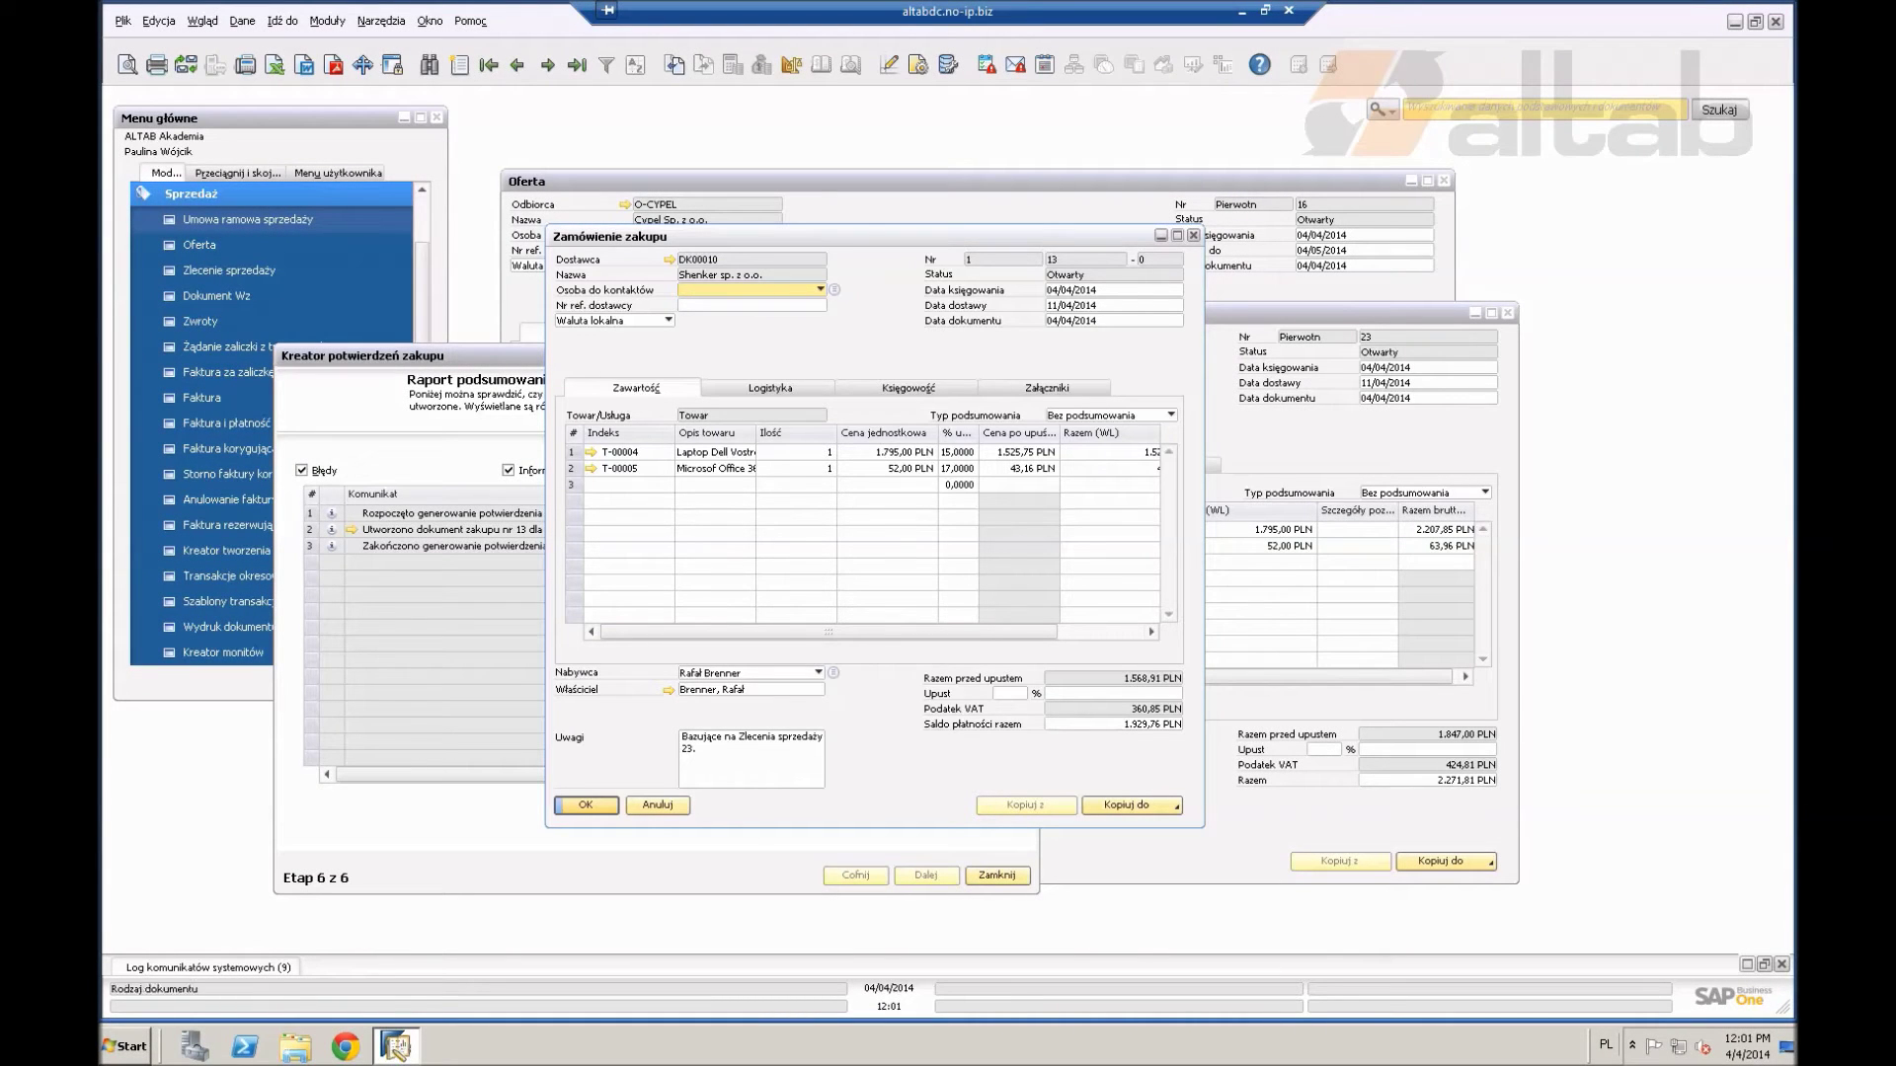
click(771, 388)
click(635, 388)
click(1130, 805)
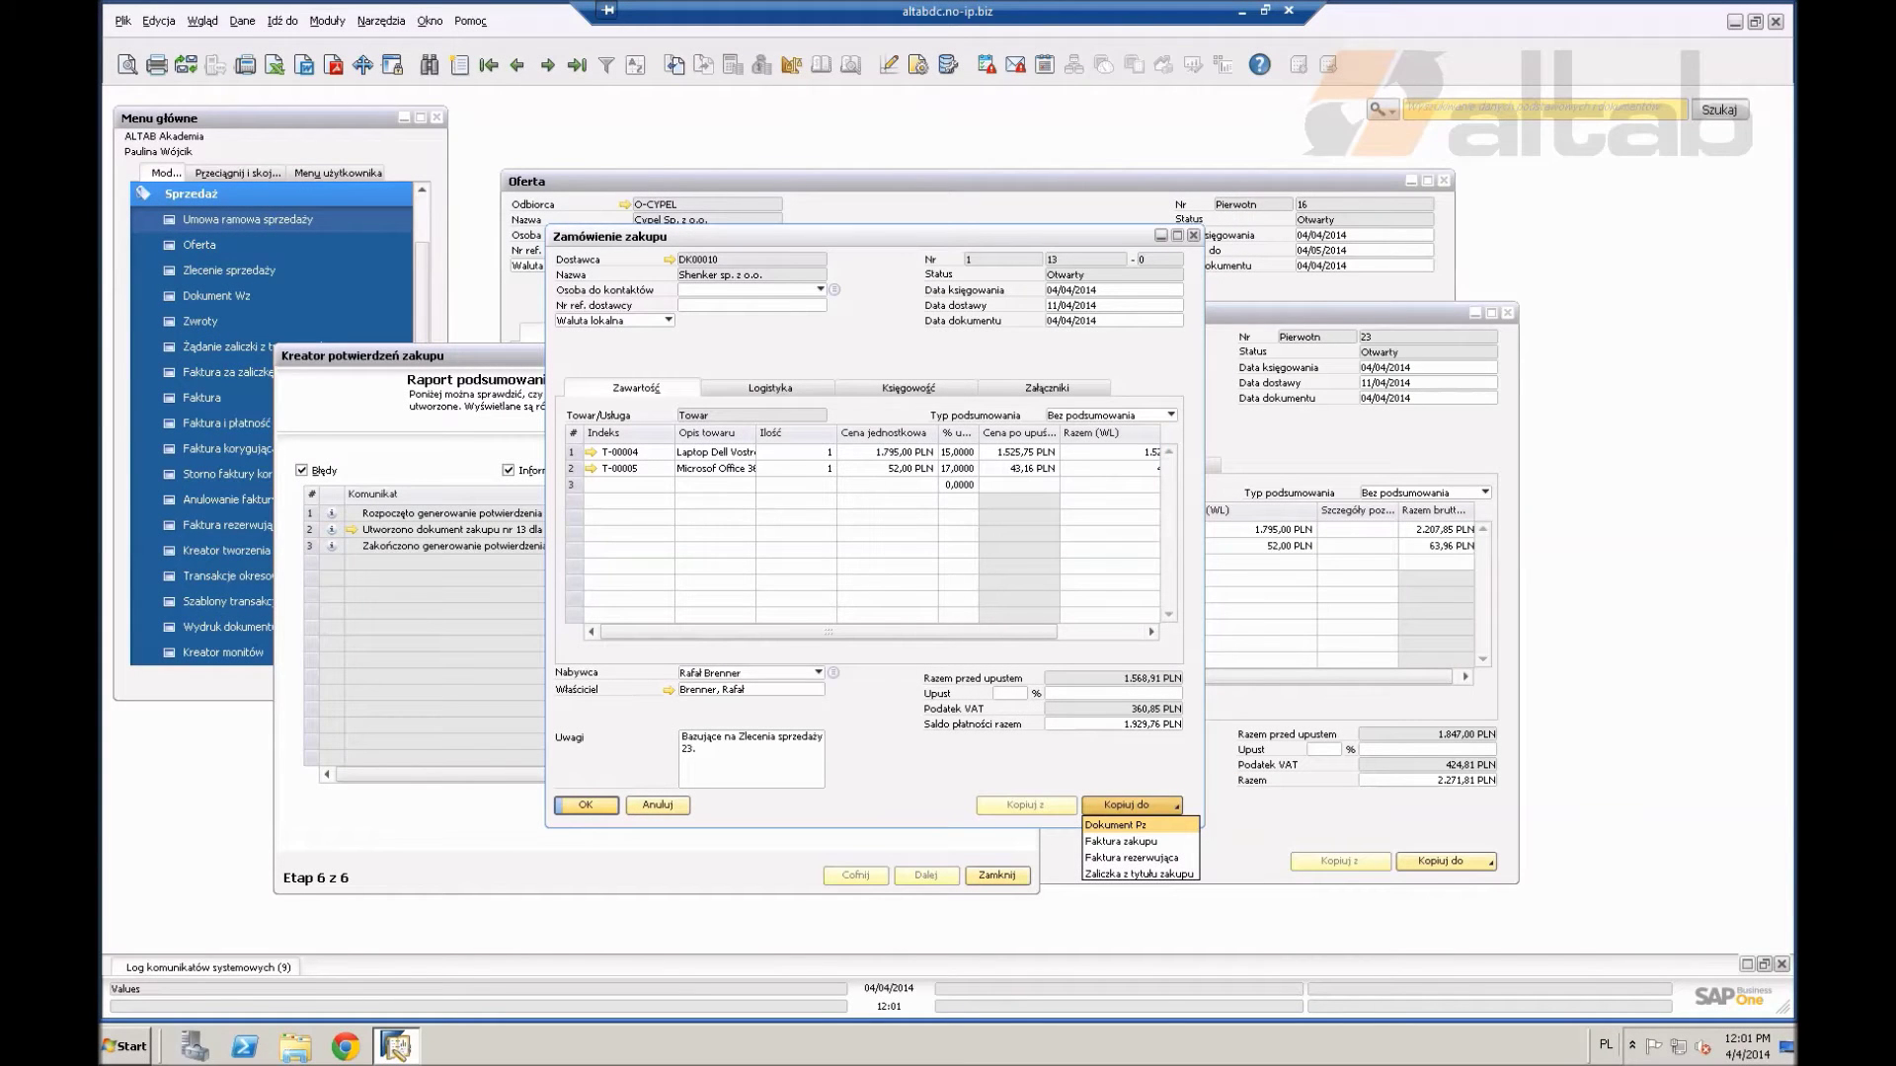
click(1116, 826)
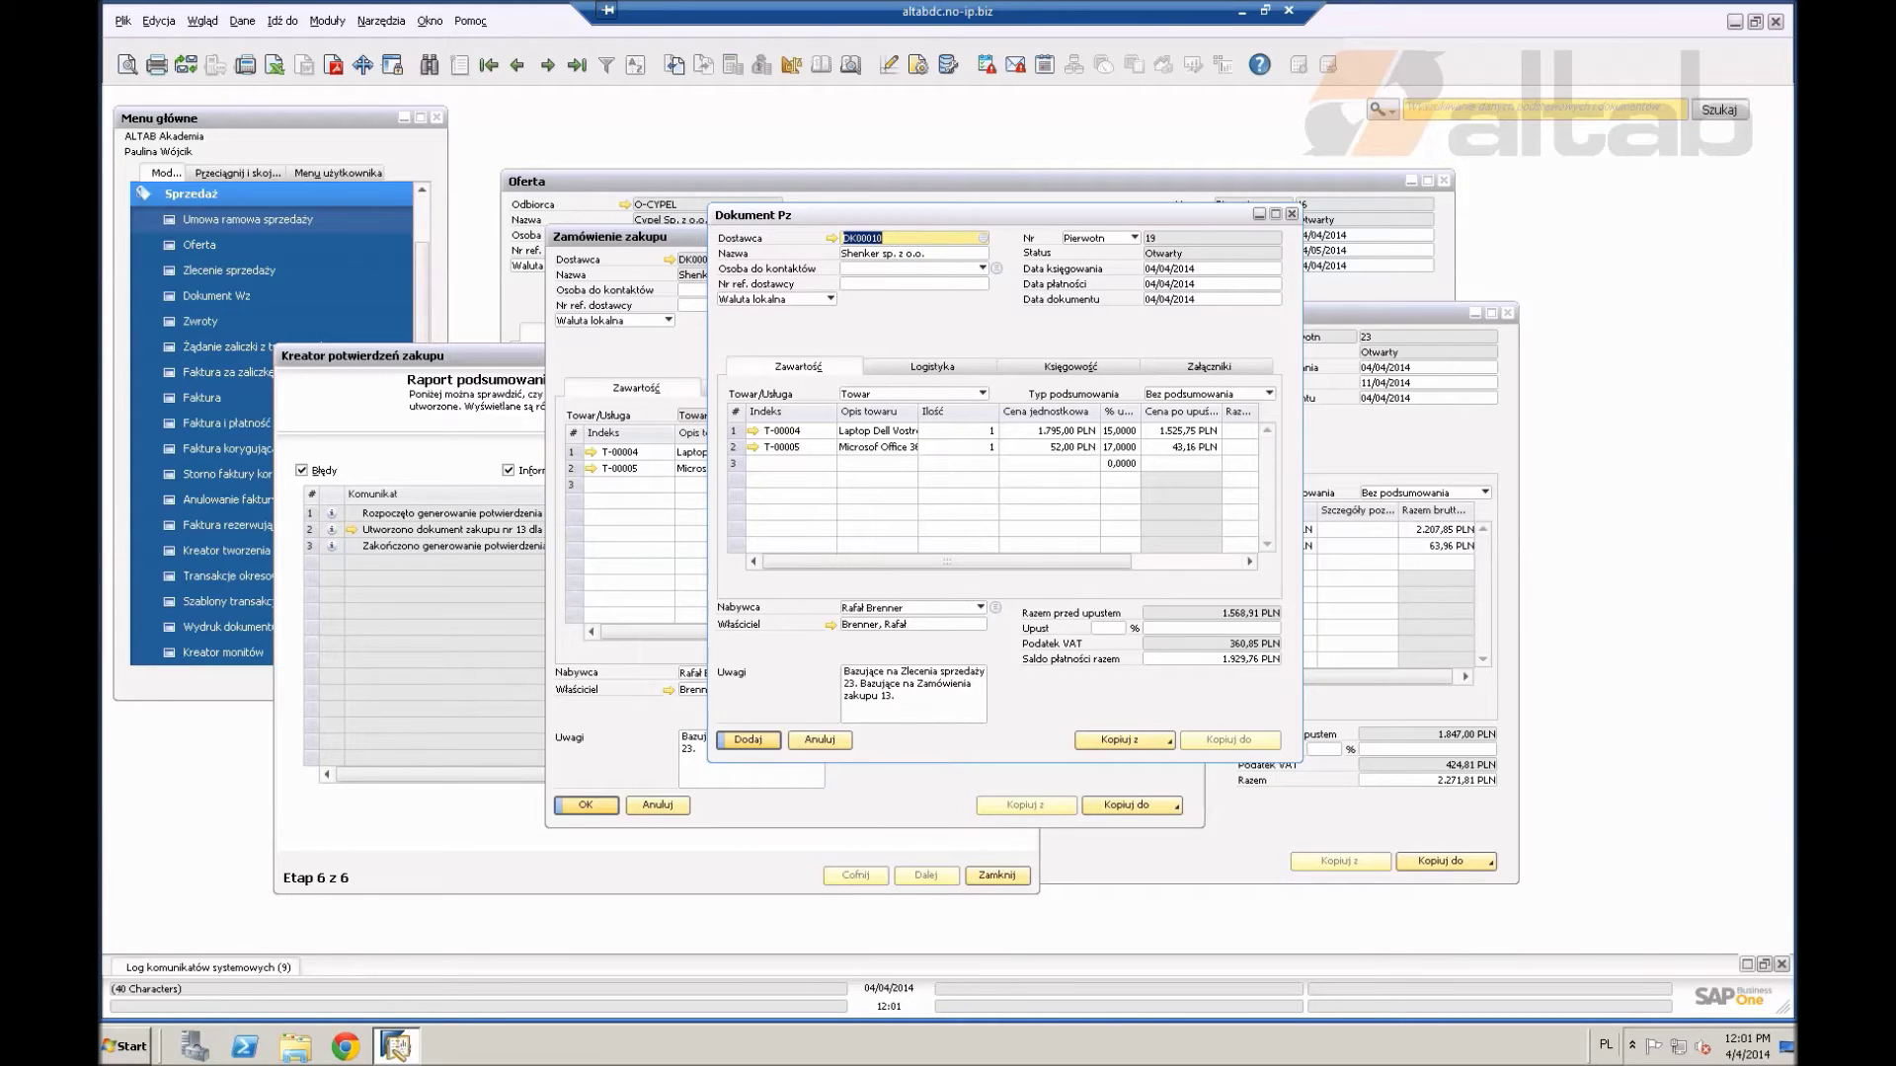
Step: Check the goods receipt's logistics details and item rows, and add the document
click(932, 366)
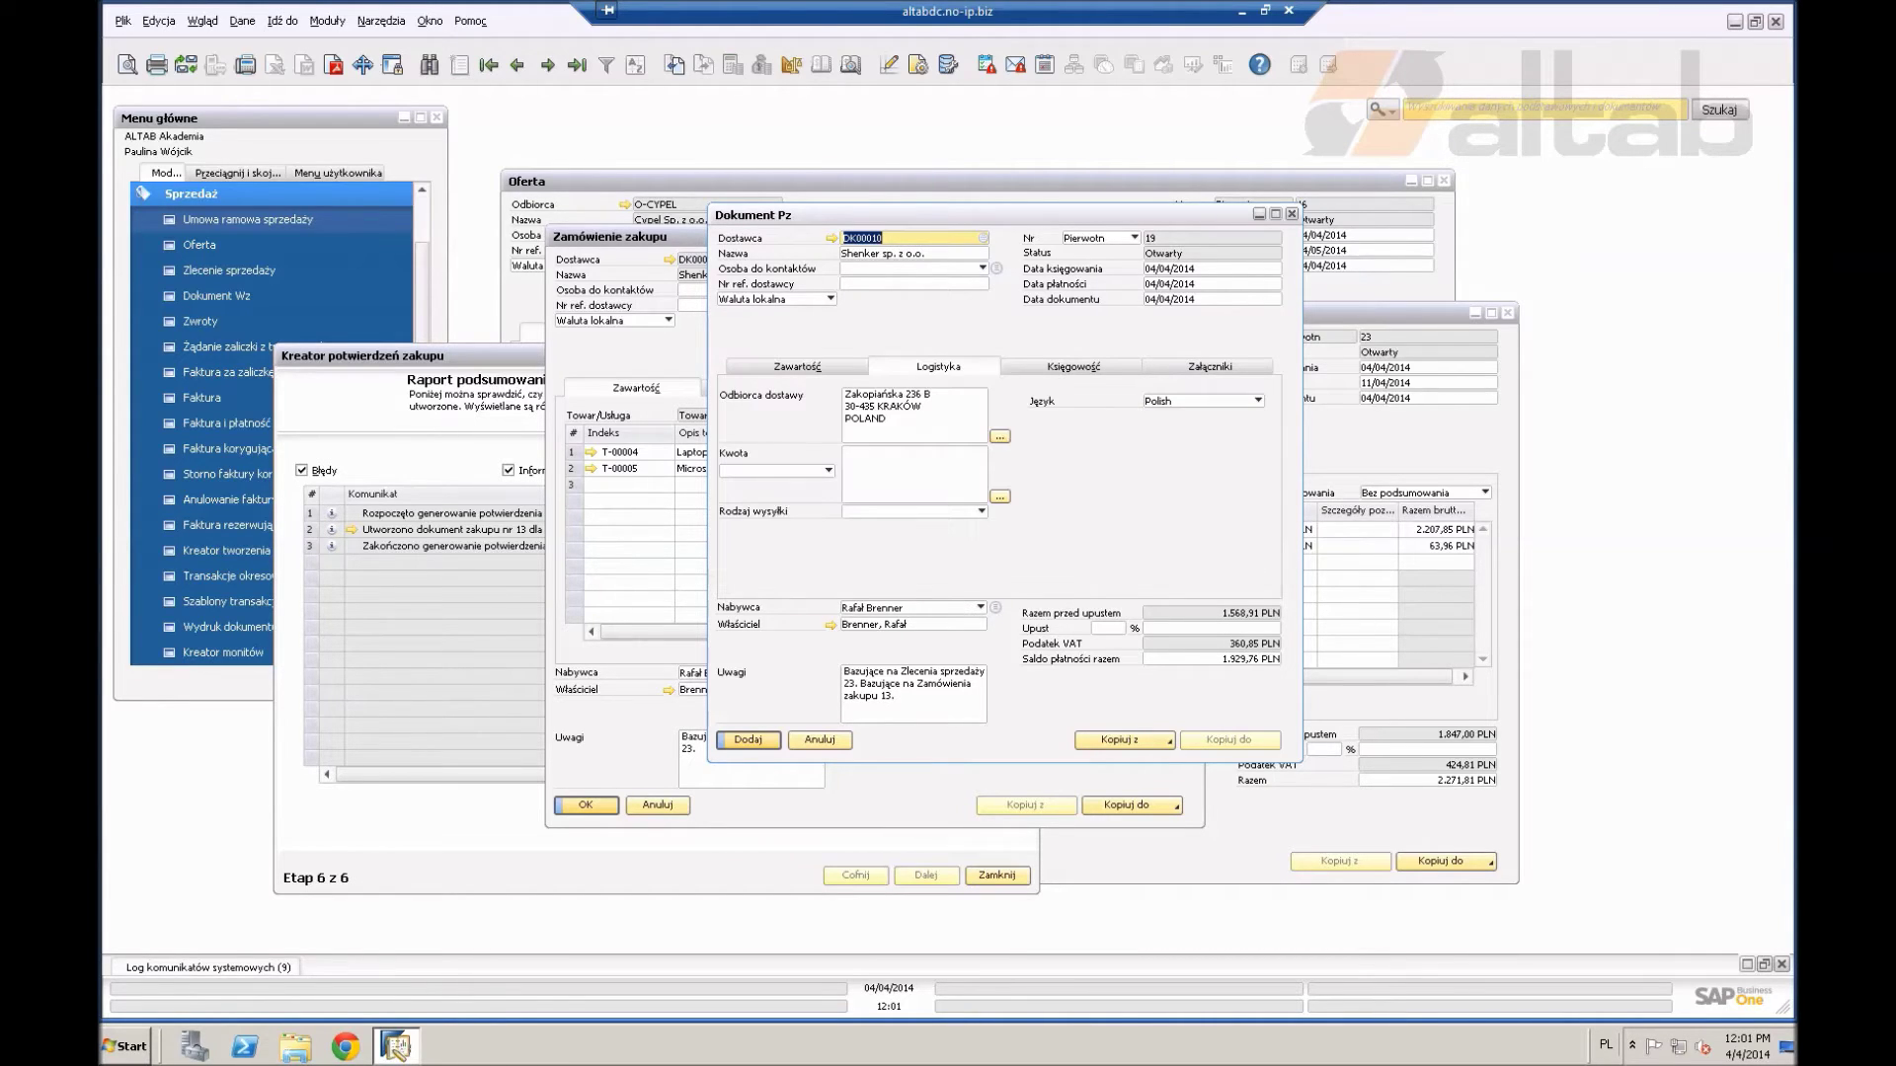
click(797, 366)
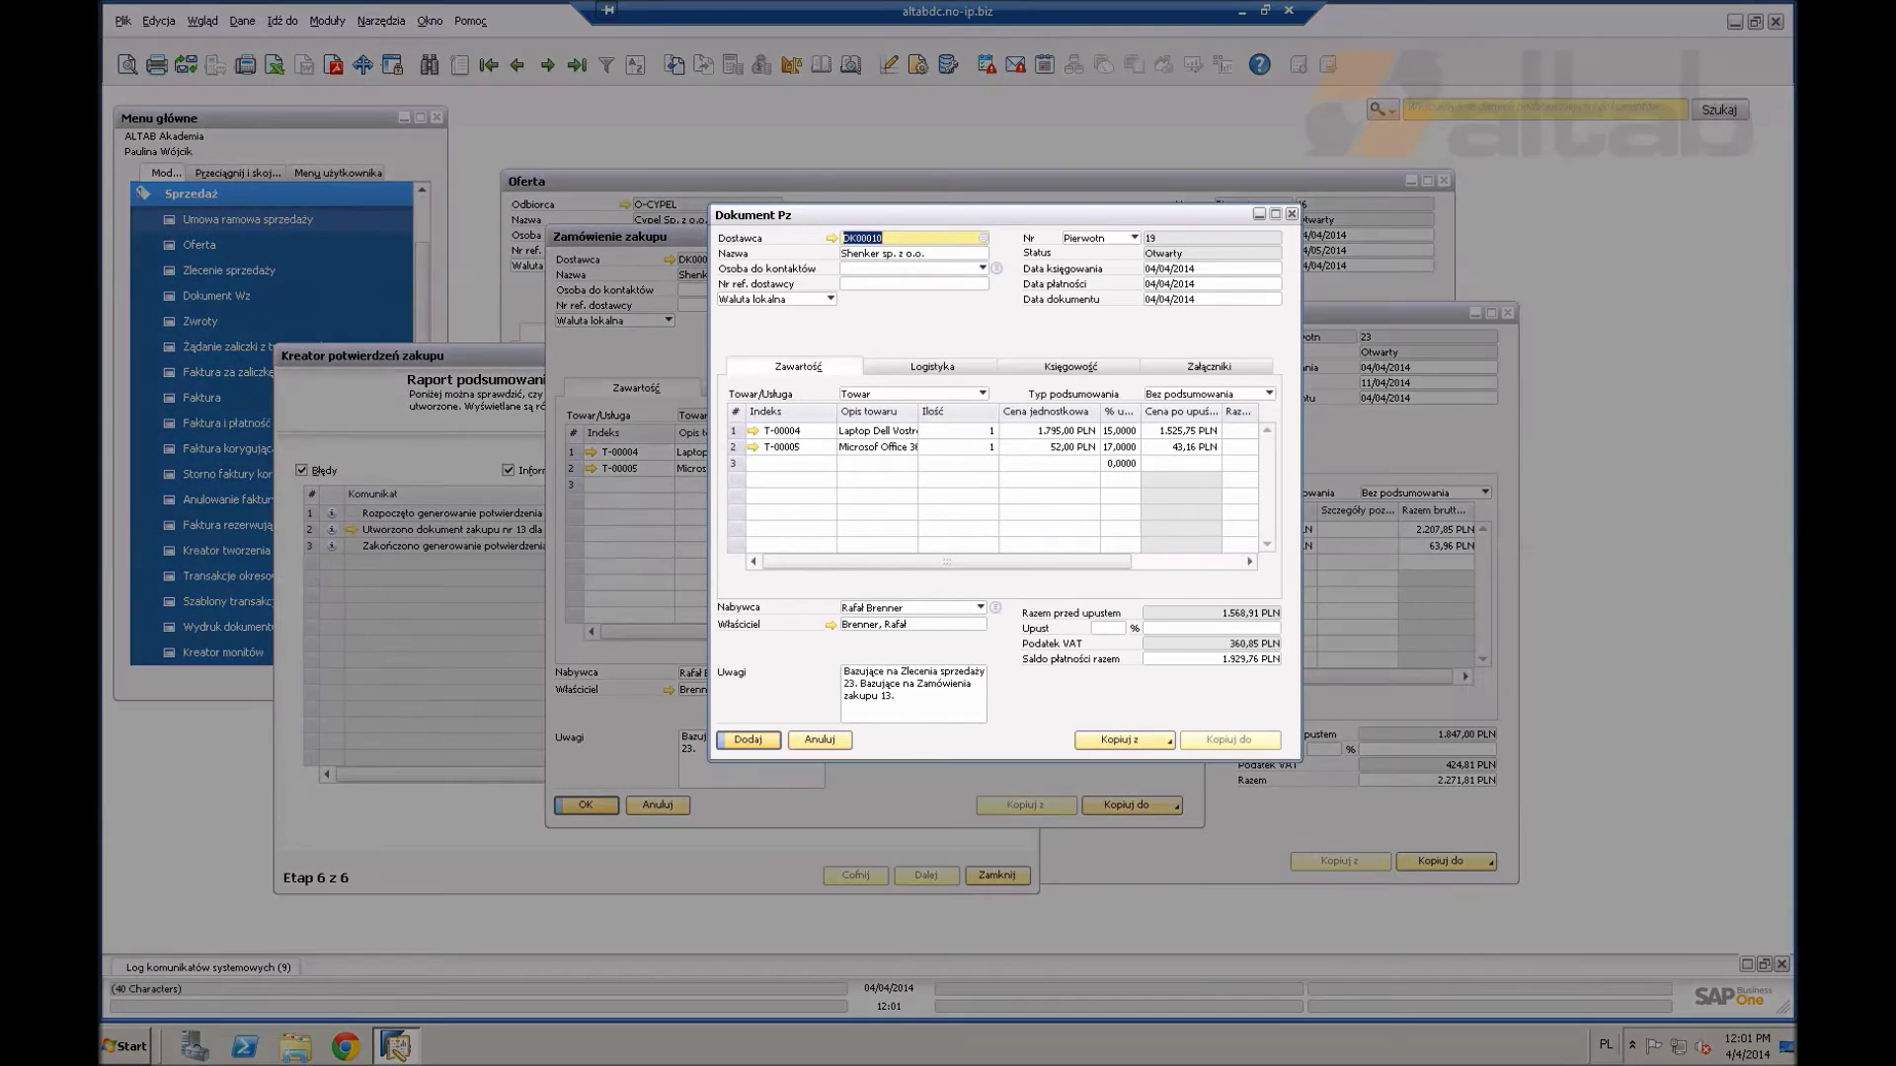
drag(947, 562, 1057, 561)
scroll(1002, 484, left, 3)
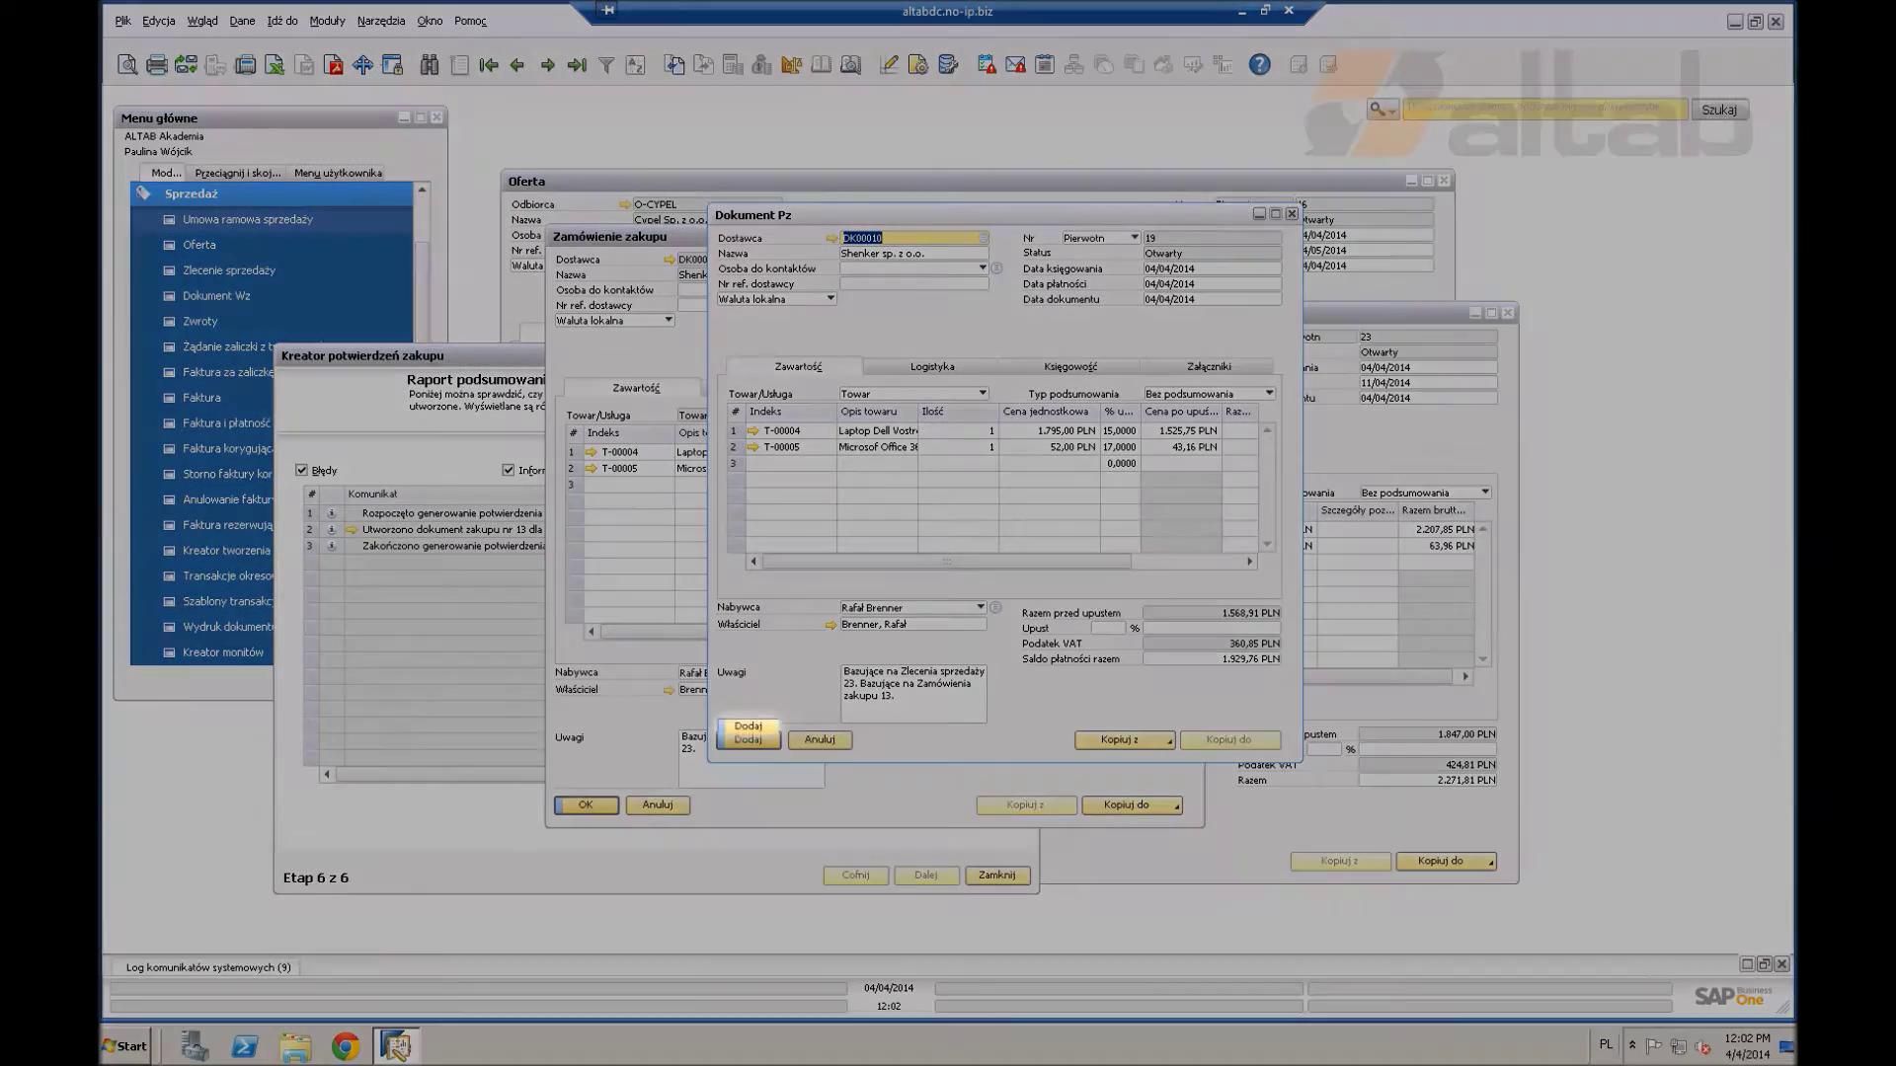
click(749, 739)
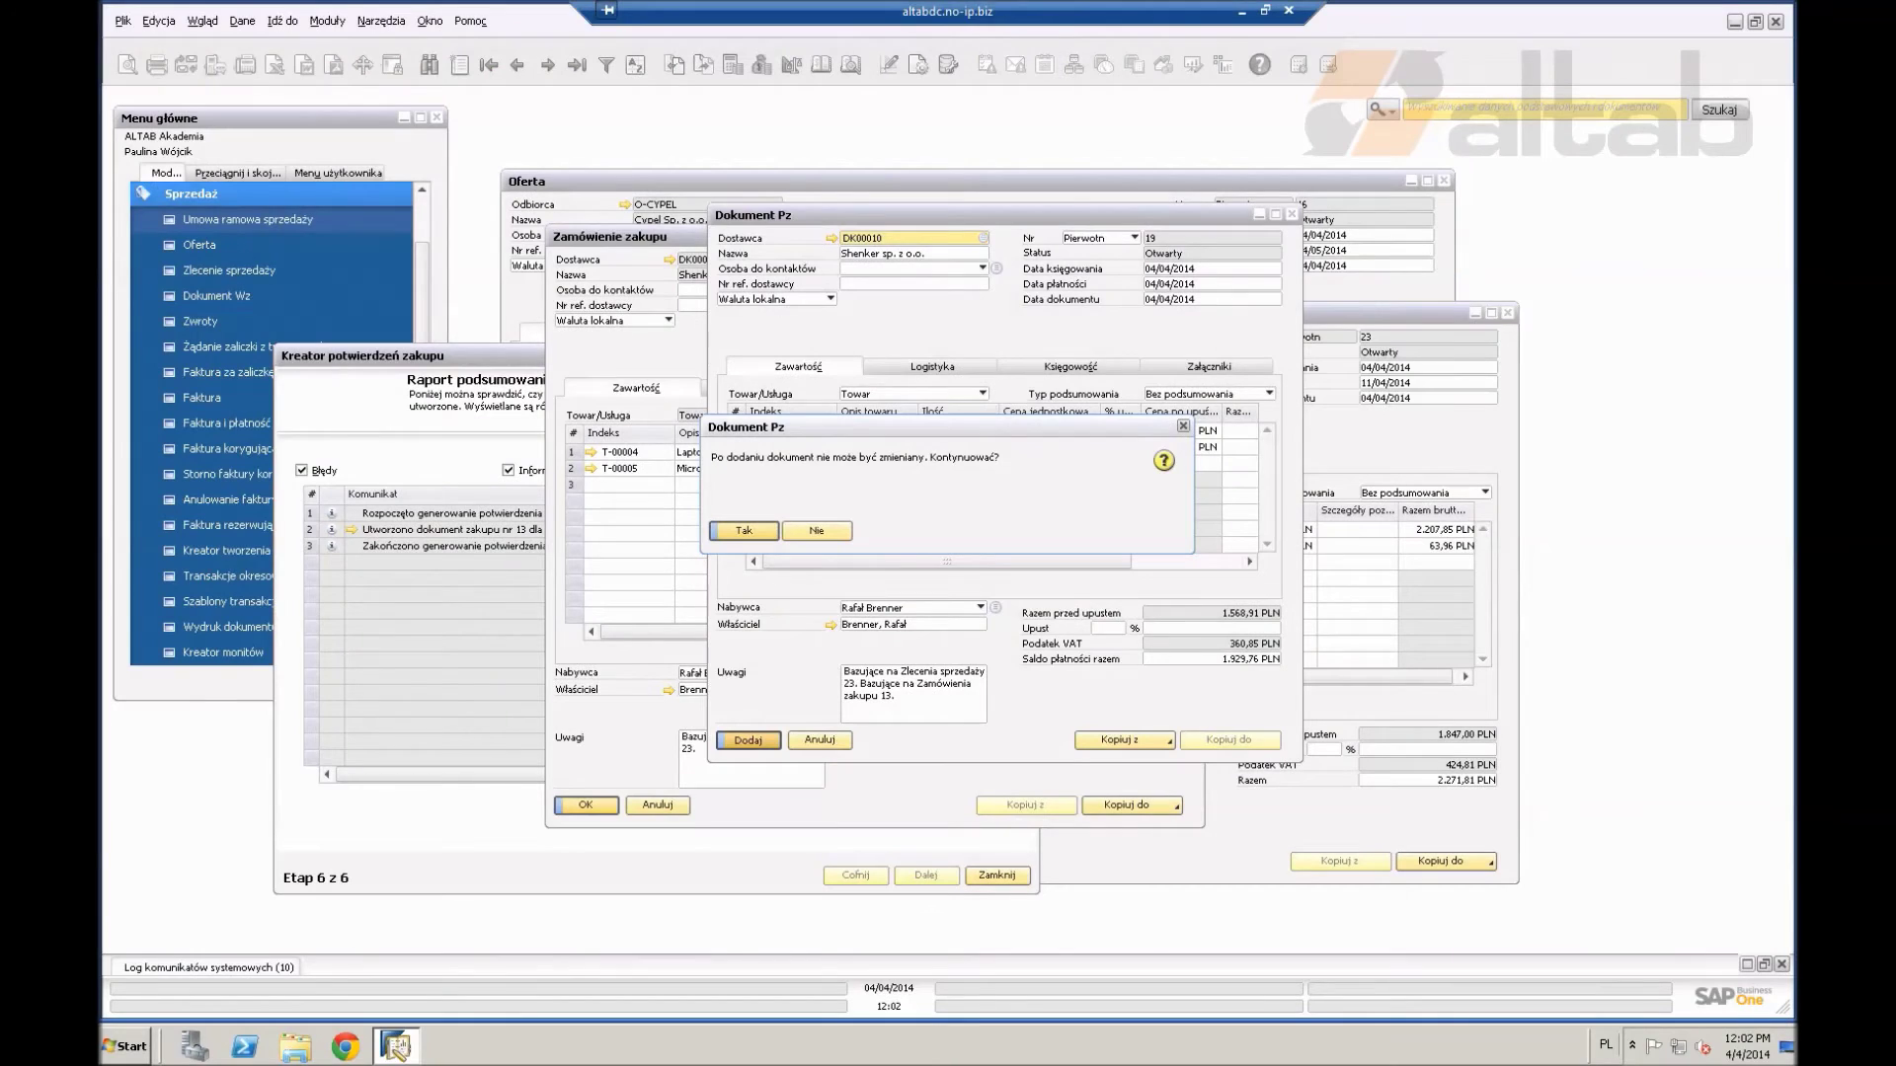
key(Return)
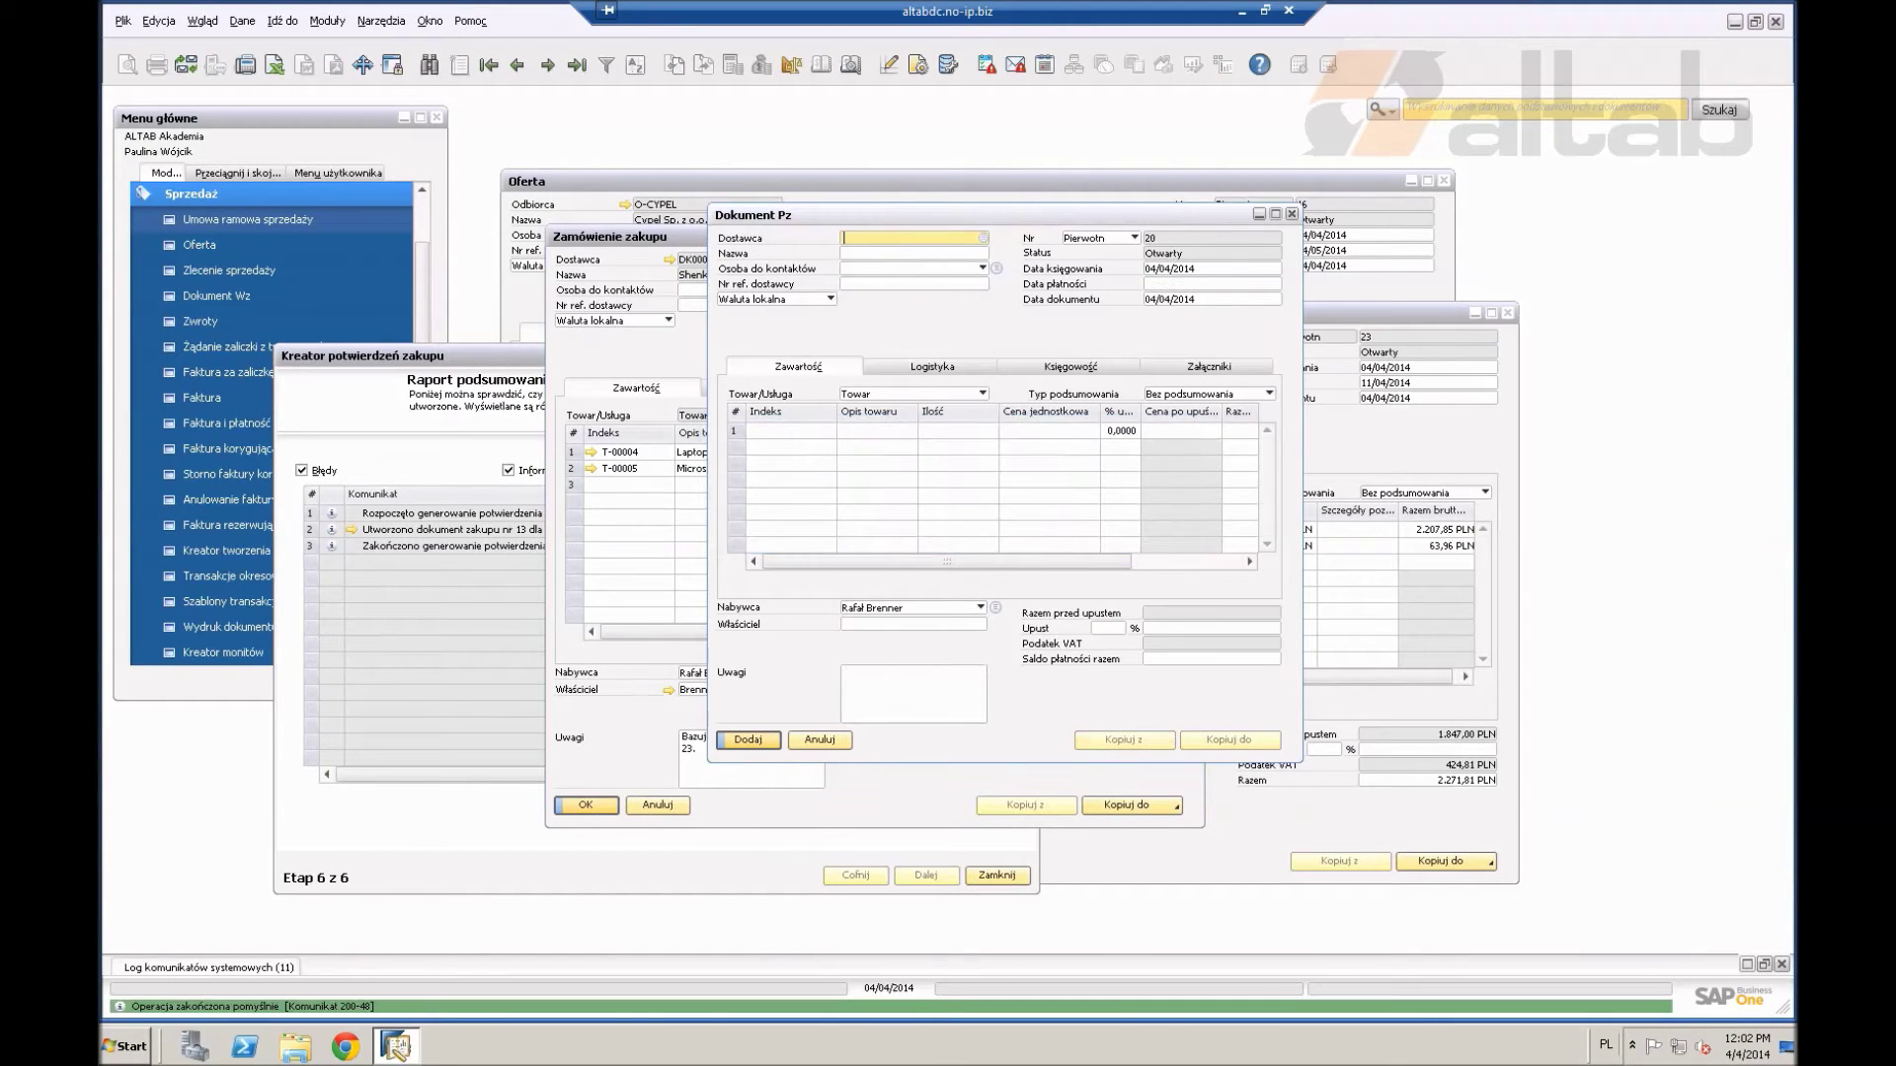
Step: Reopen the saved goods receipt and copy it to a purchase invoice (Faktura zakupu)
click(517, 65)
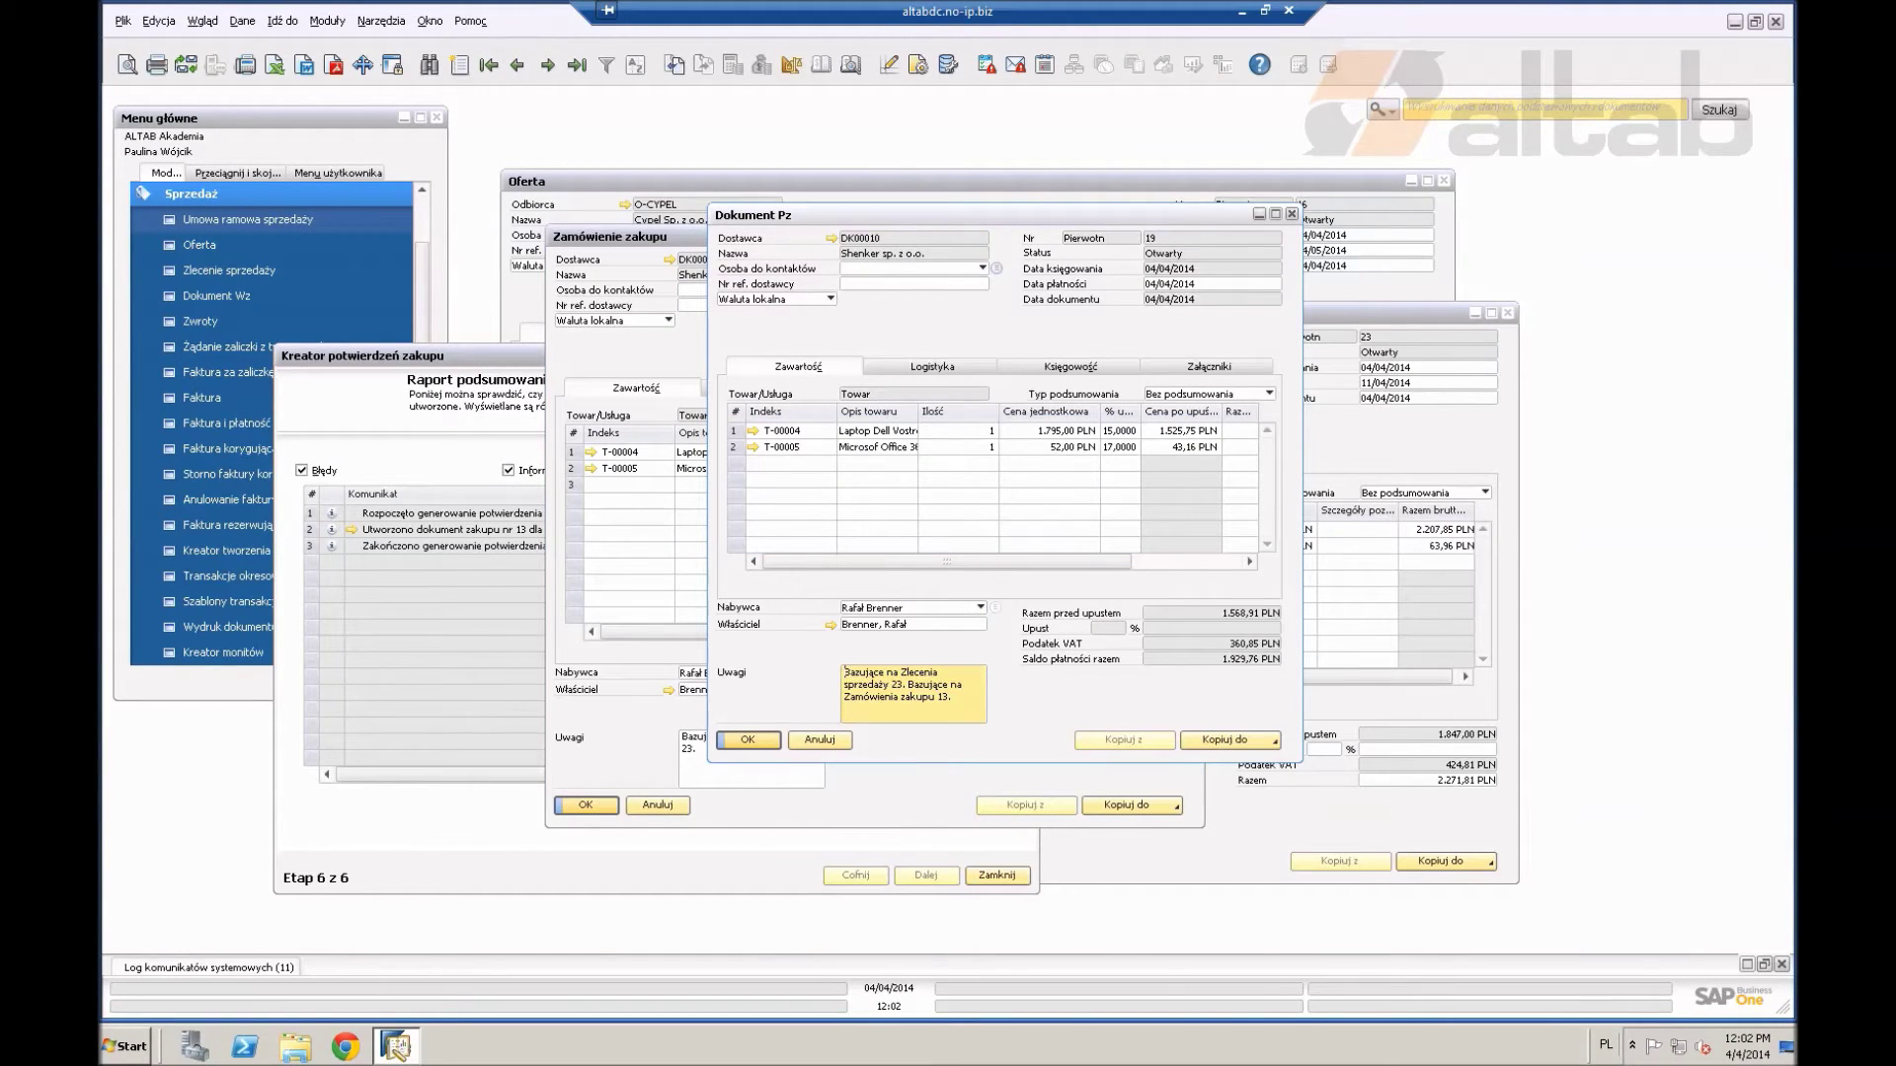
click(1229, 740)
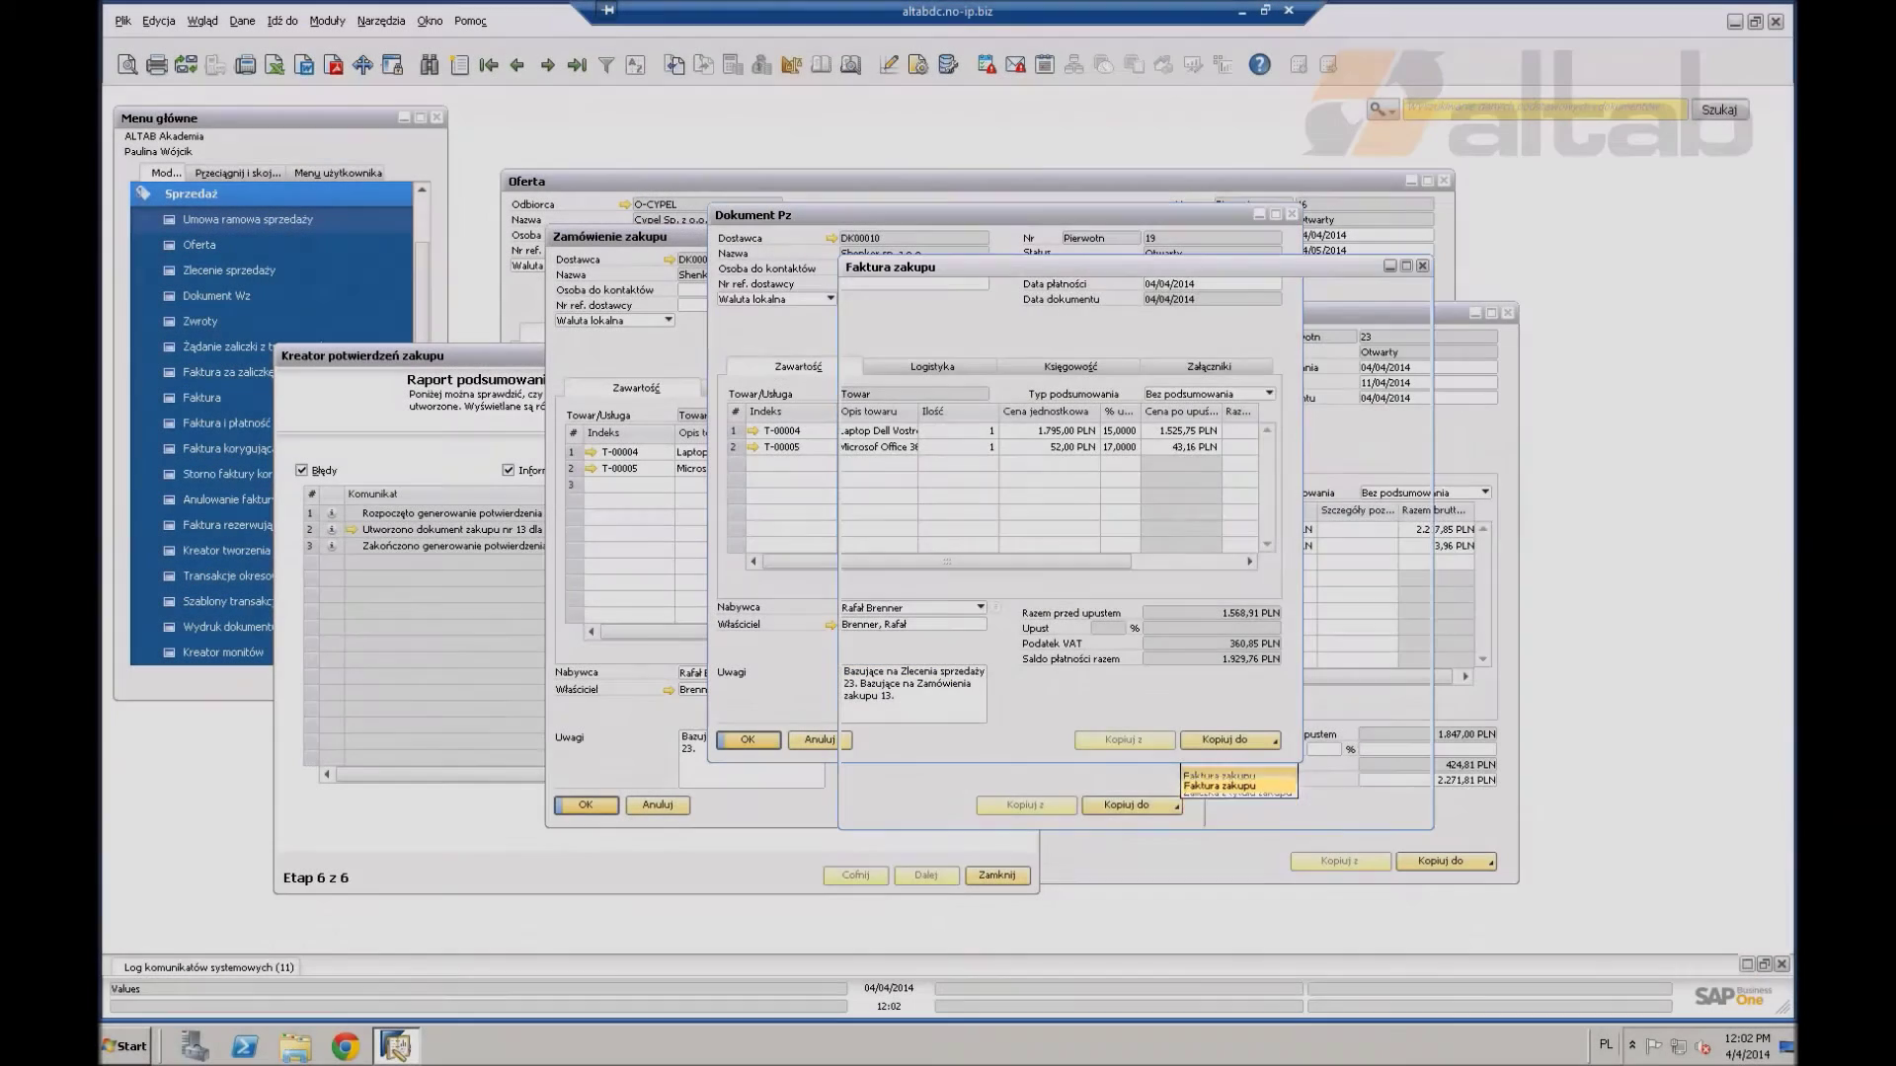
click(1220, 777)
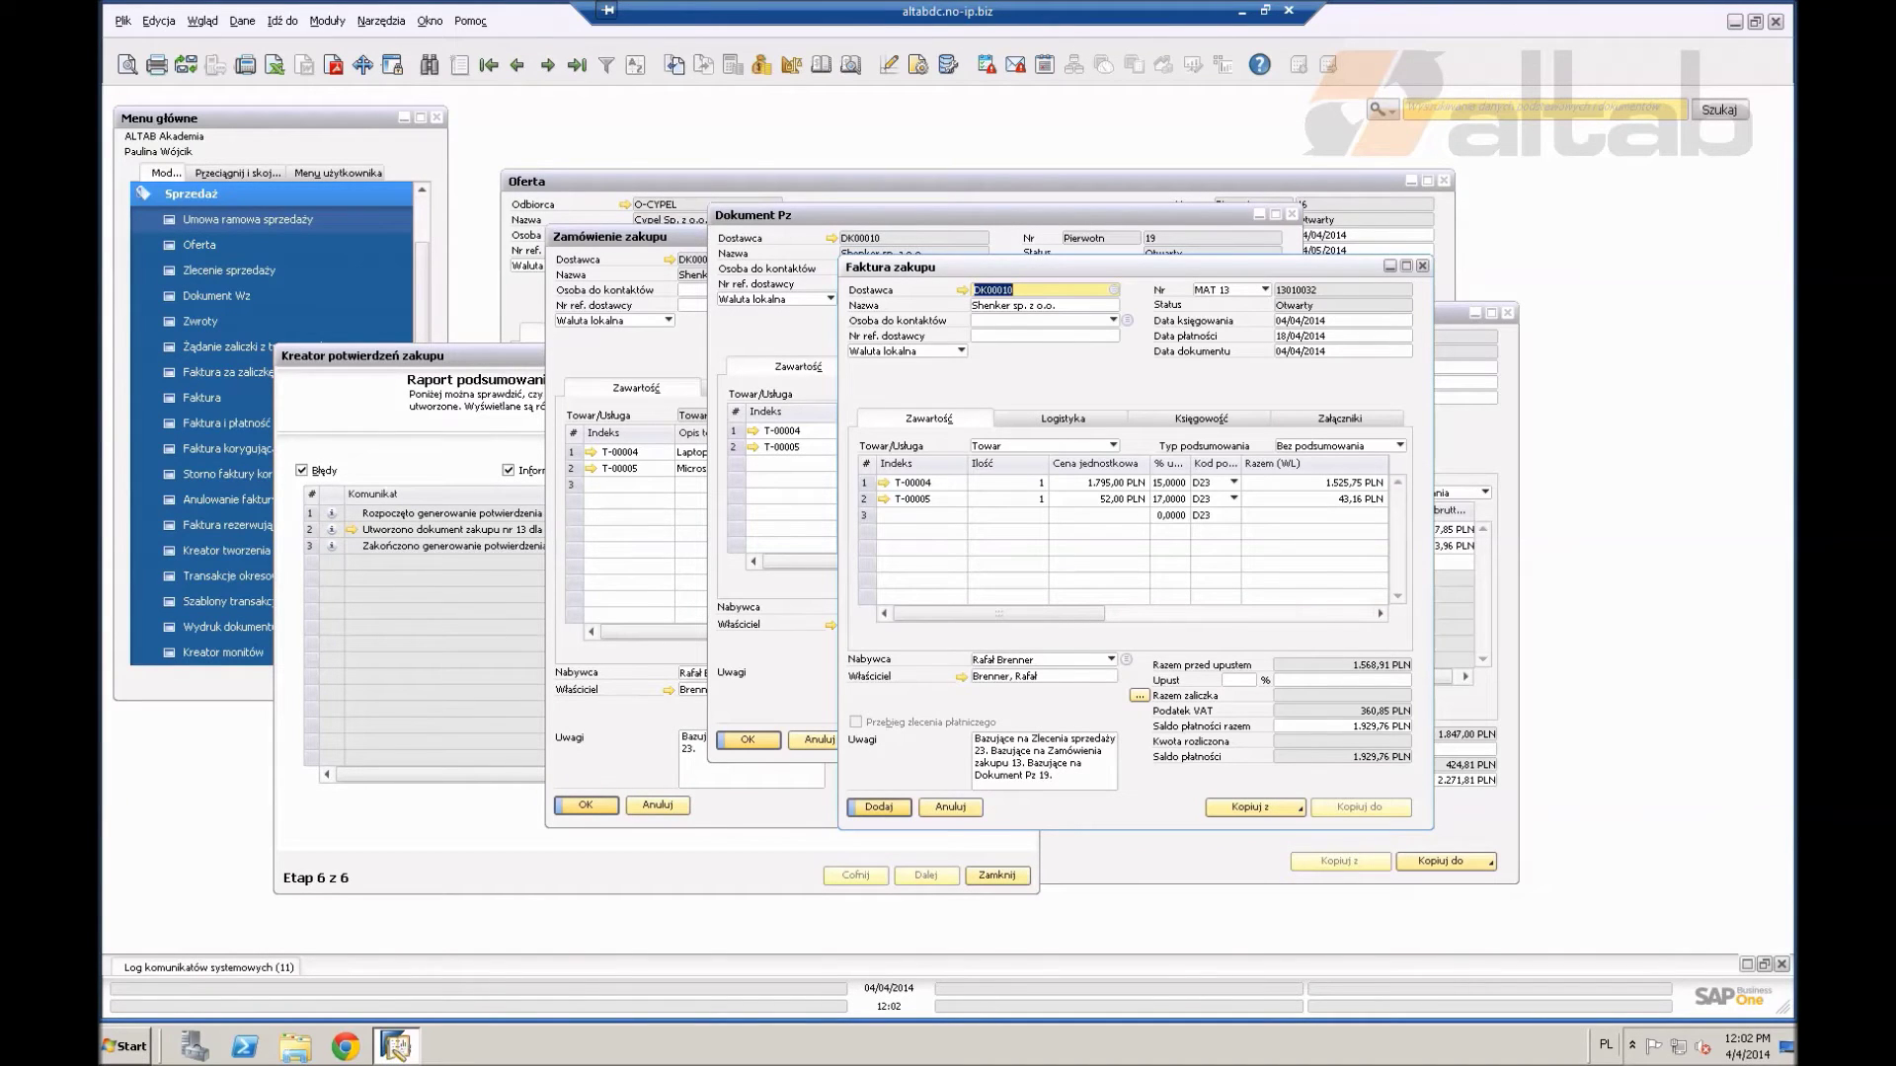
Step: Set the purchase invoice's Data VAT to 04/04/2014 in its accounting details and add the invoice
click(1202, 417)
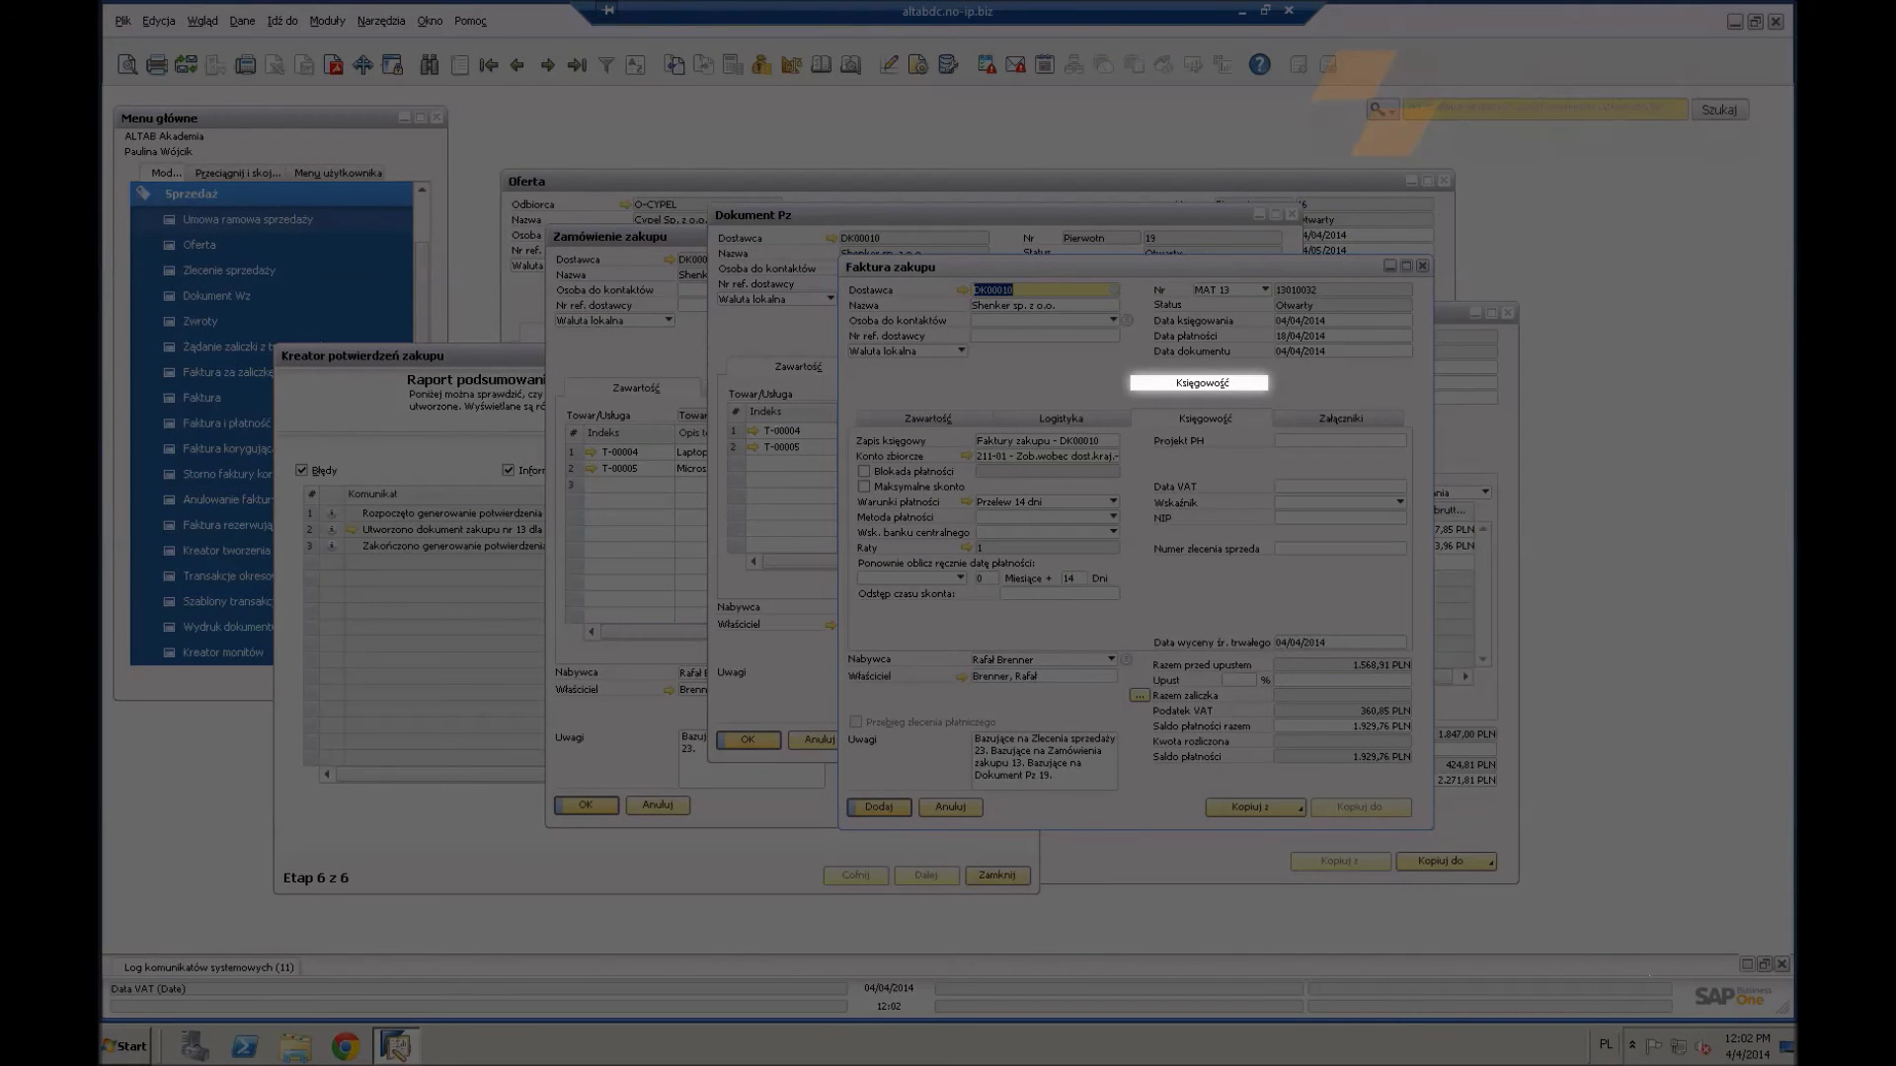
click(1337, 487)
click(1399, 487)
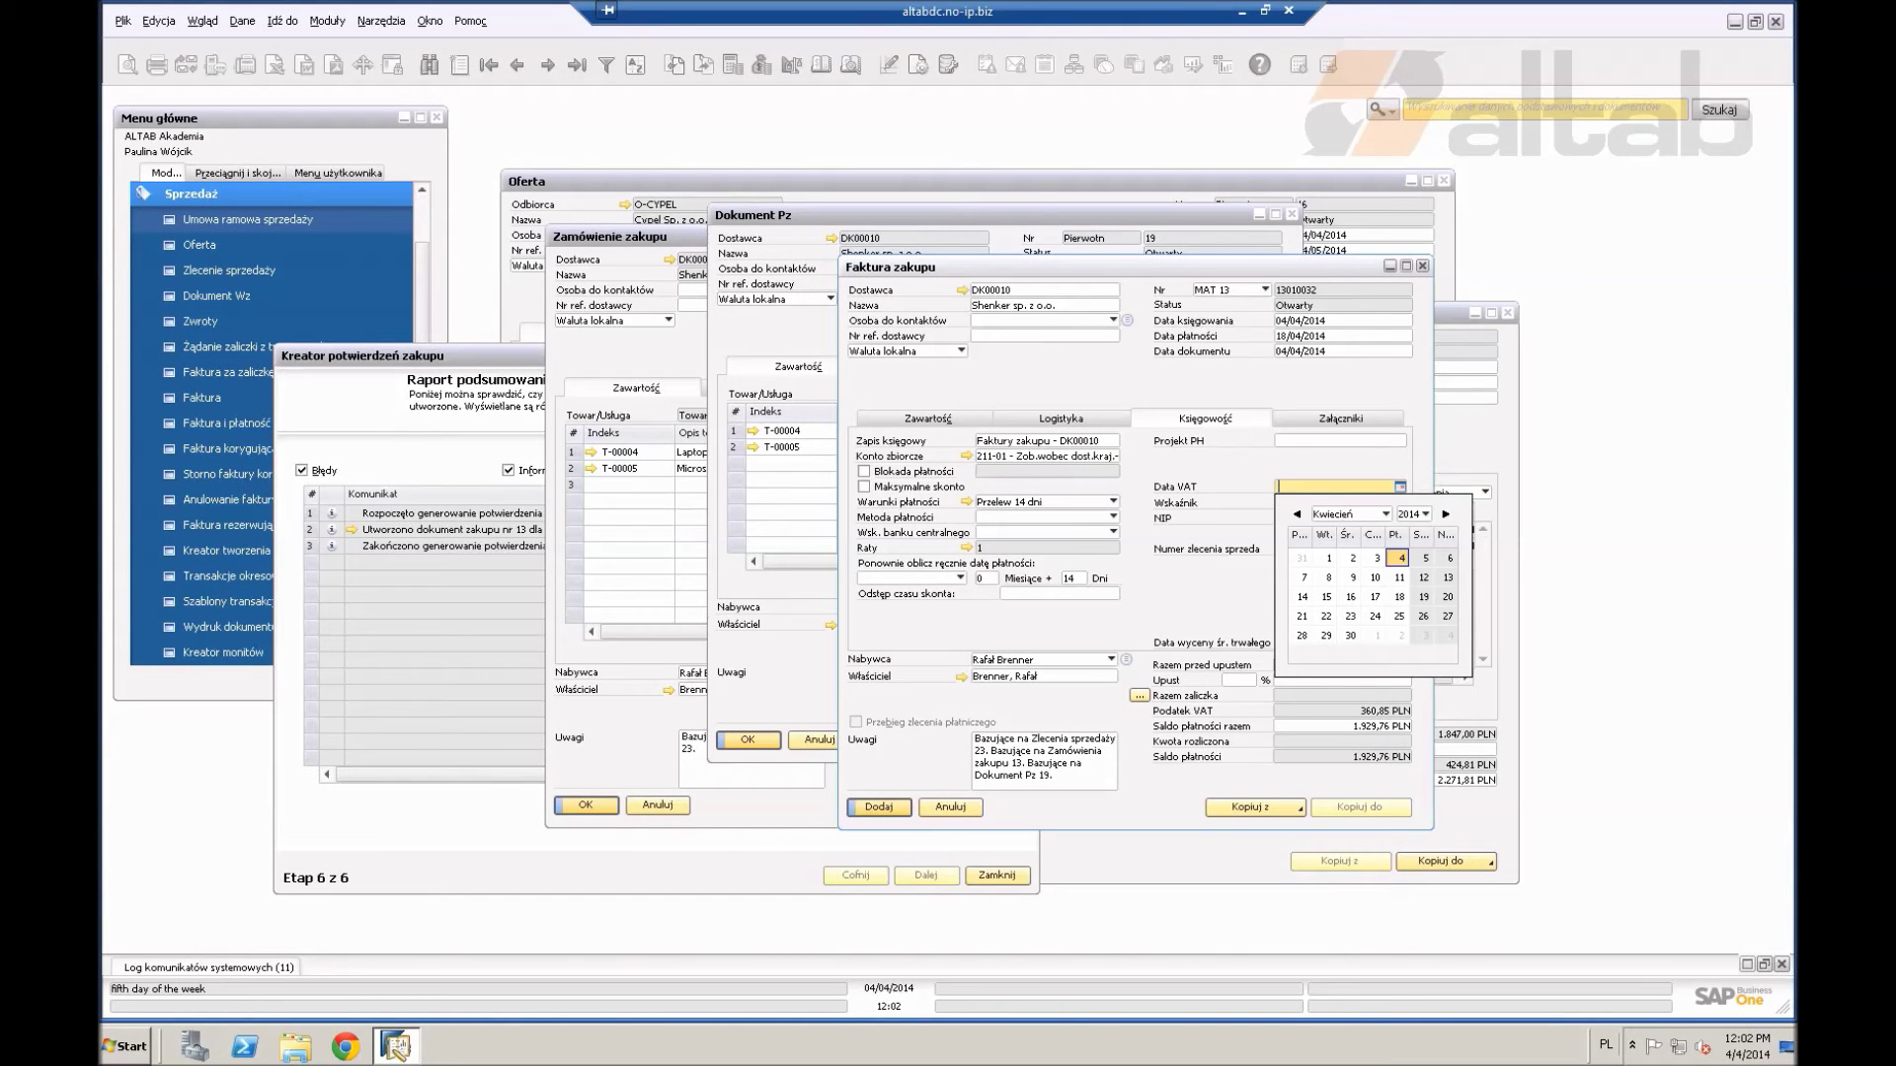
click(1399, 559)
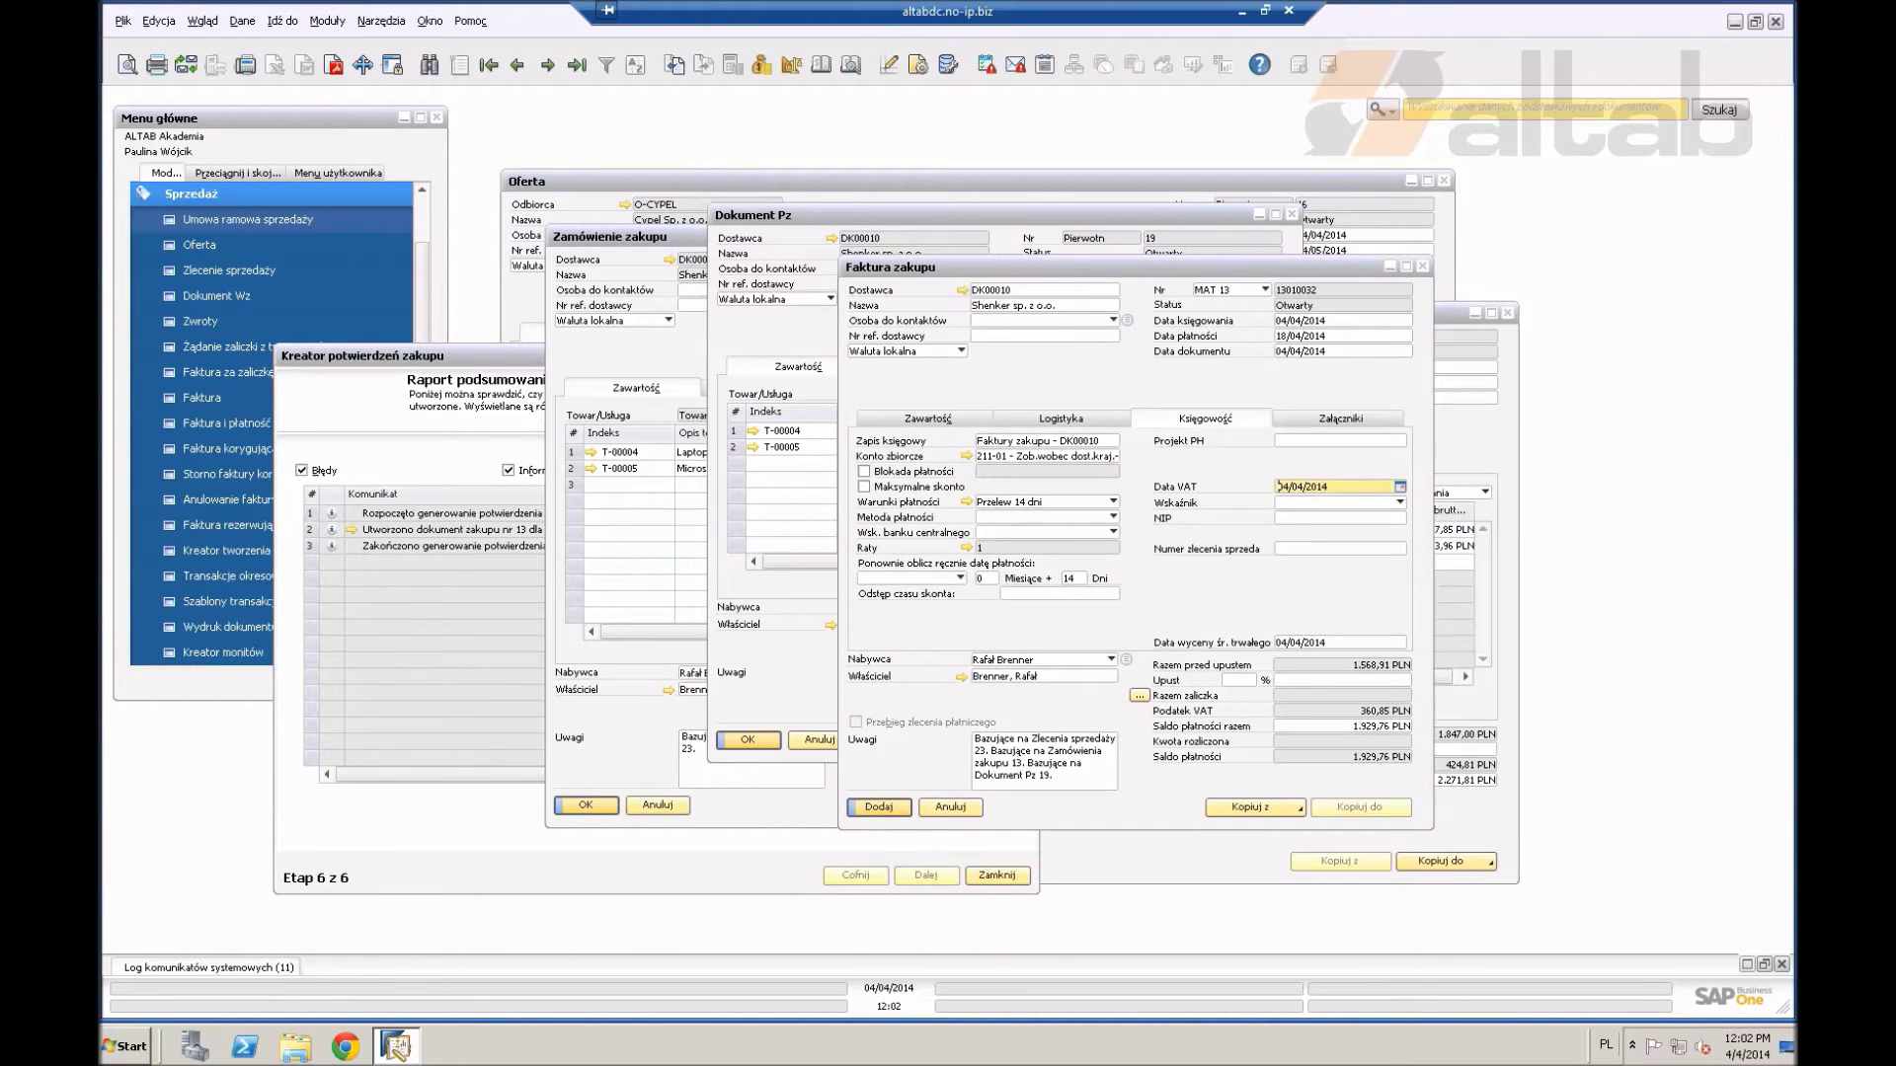
click(1062, 419)
click(928, 419)
click(878, 807)
click(743, 531)
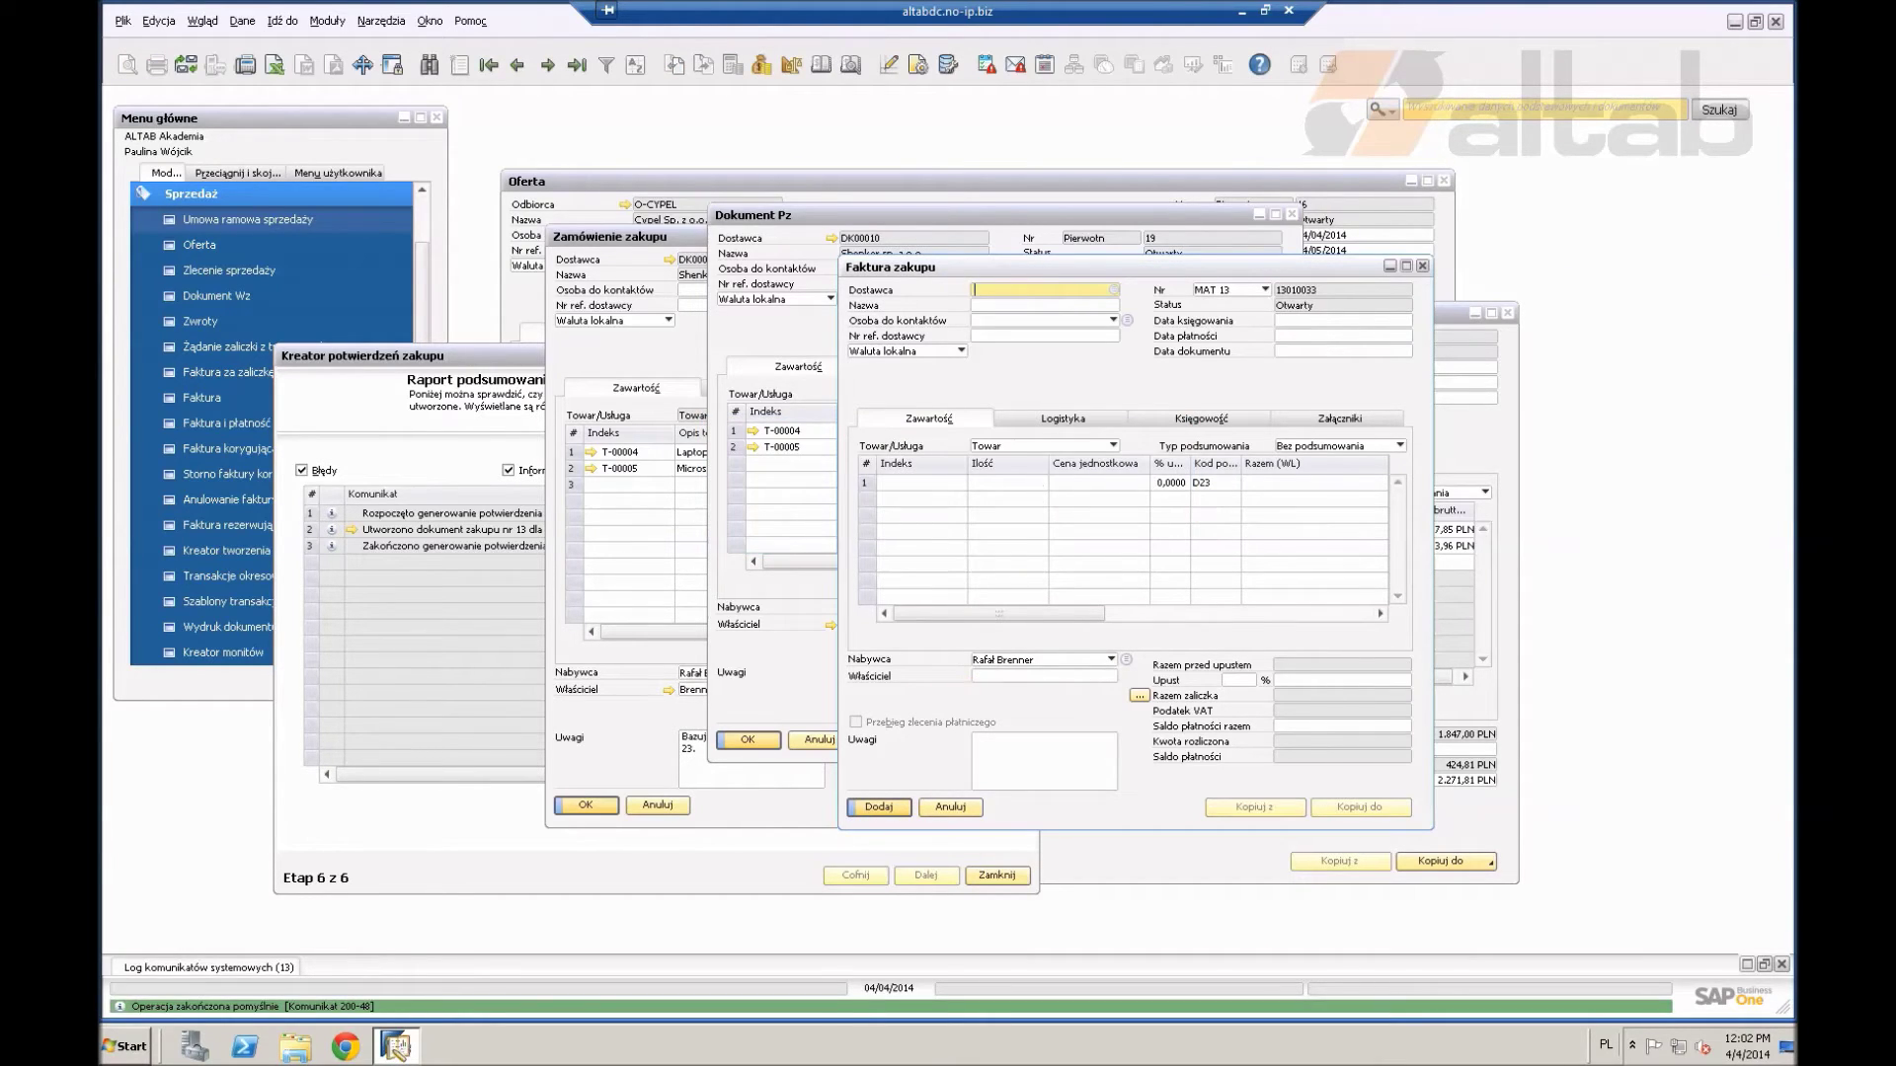
Step: Reopen the saved purchase invoice and examine the base document references in its remarks (Uwagi)
click(516, 64)
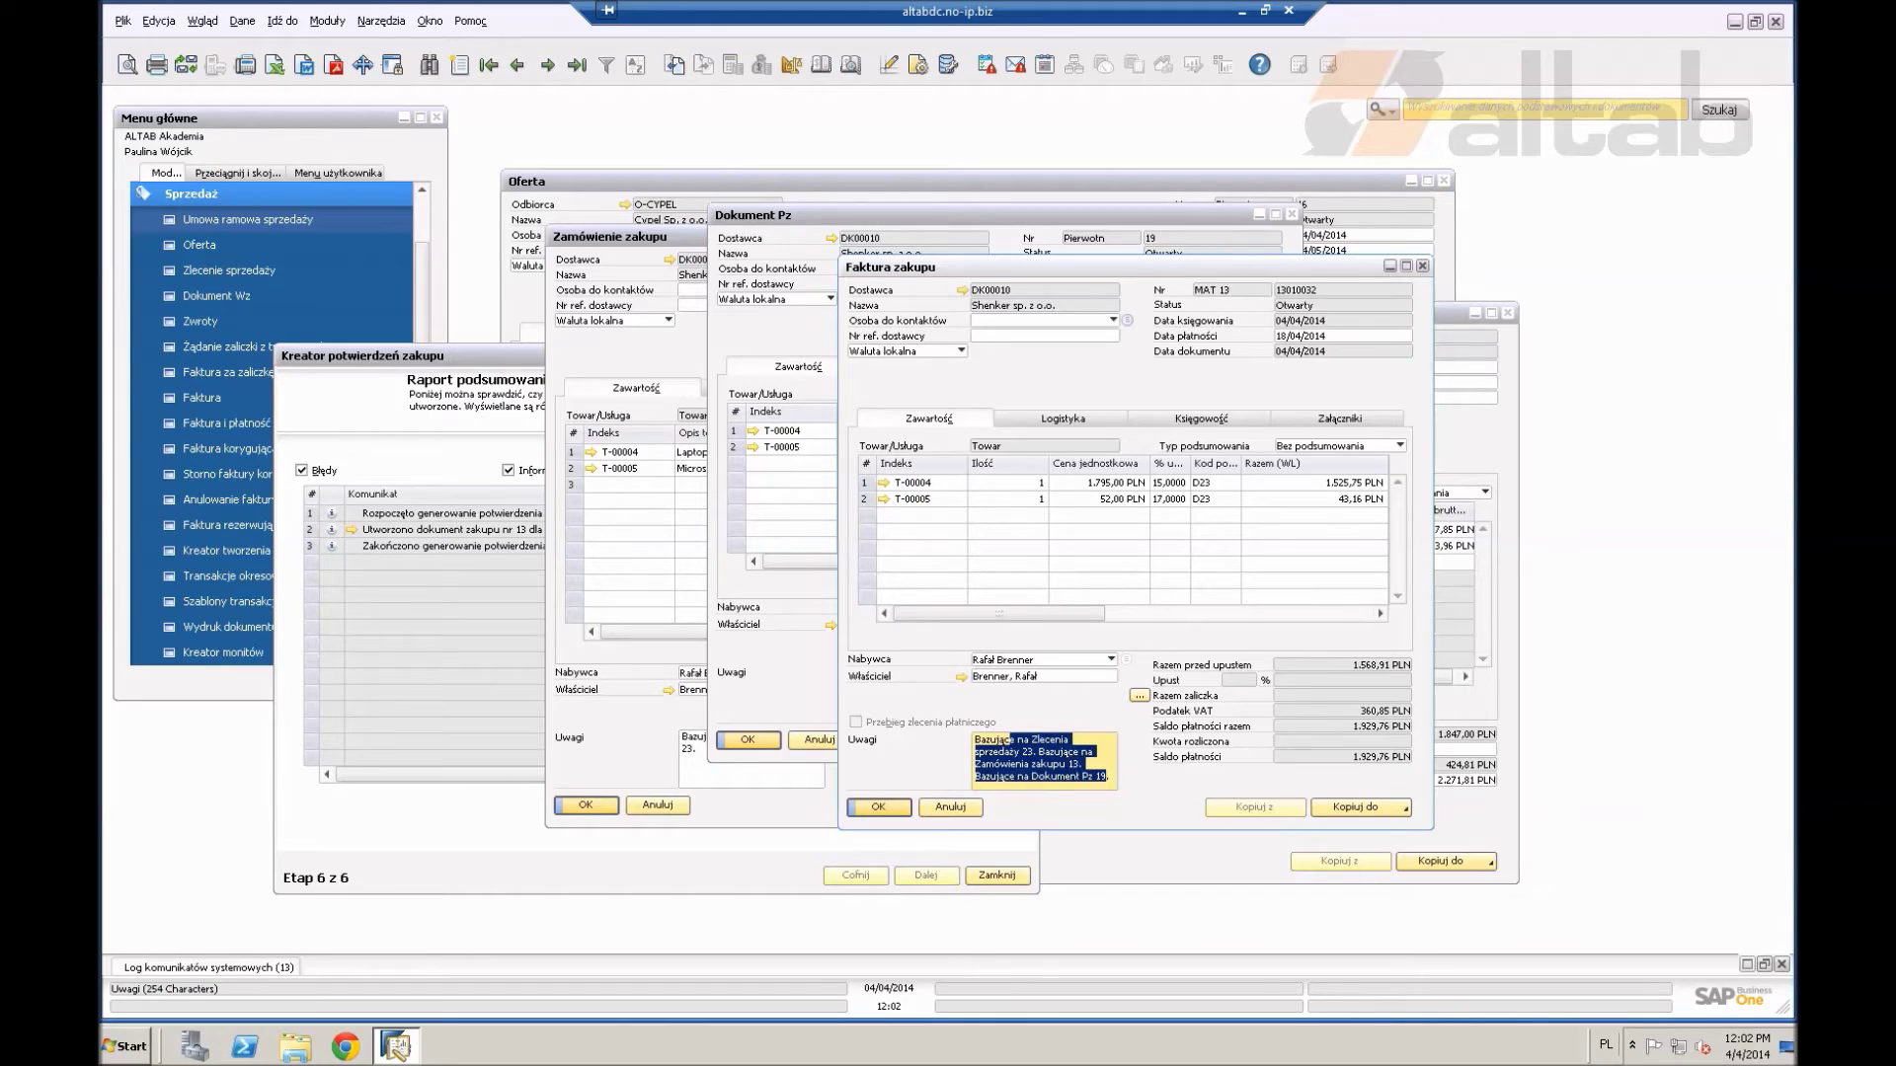
drag(1078, 767, 976, 739)
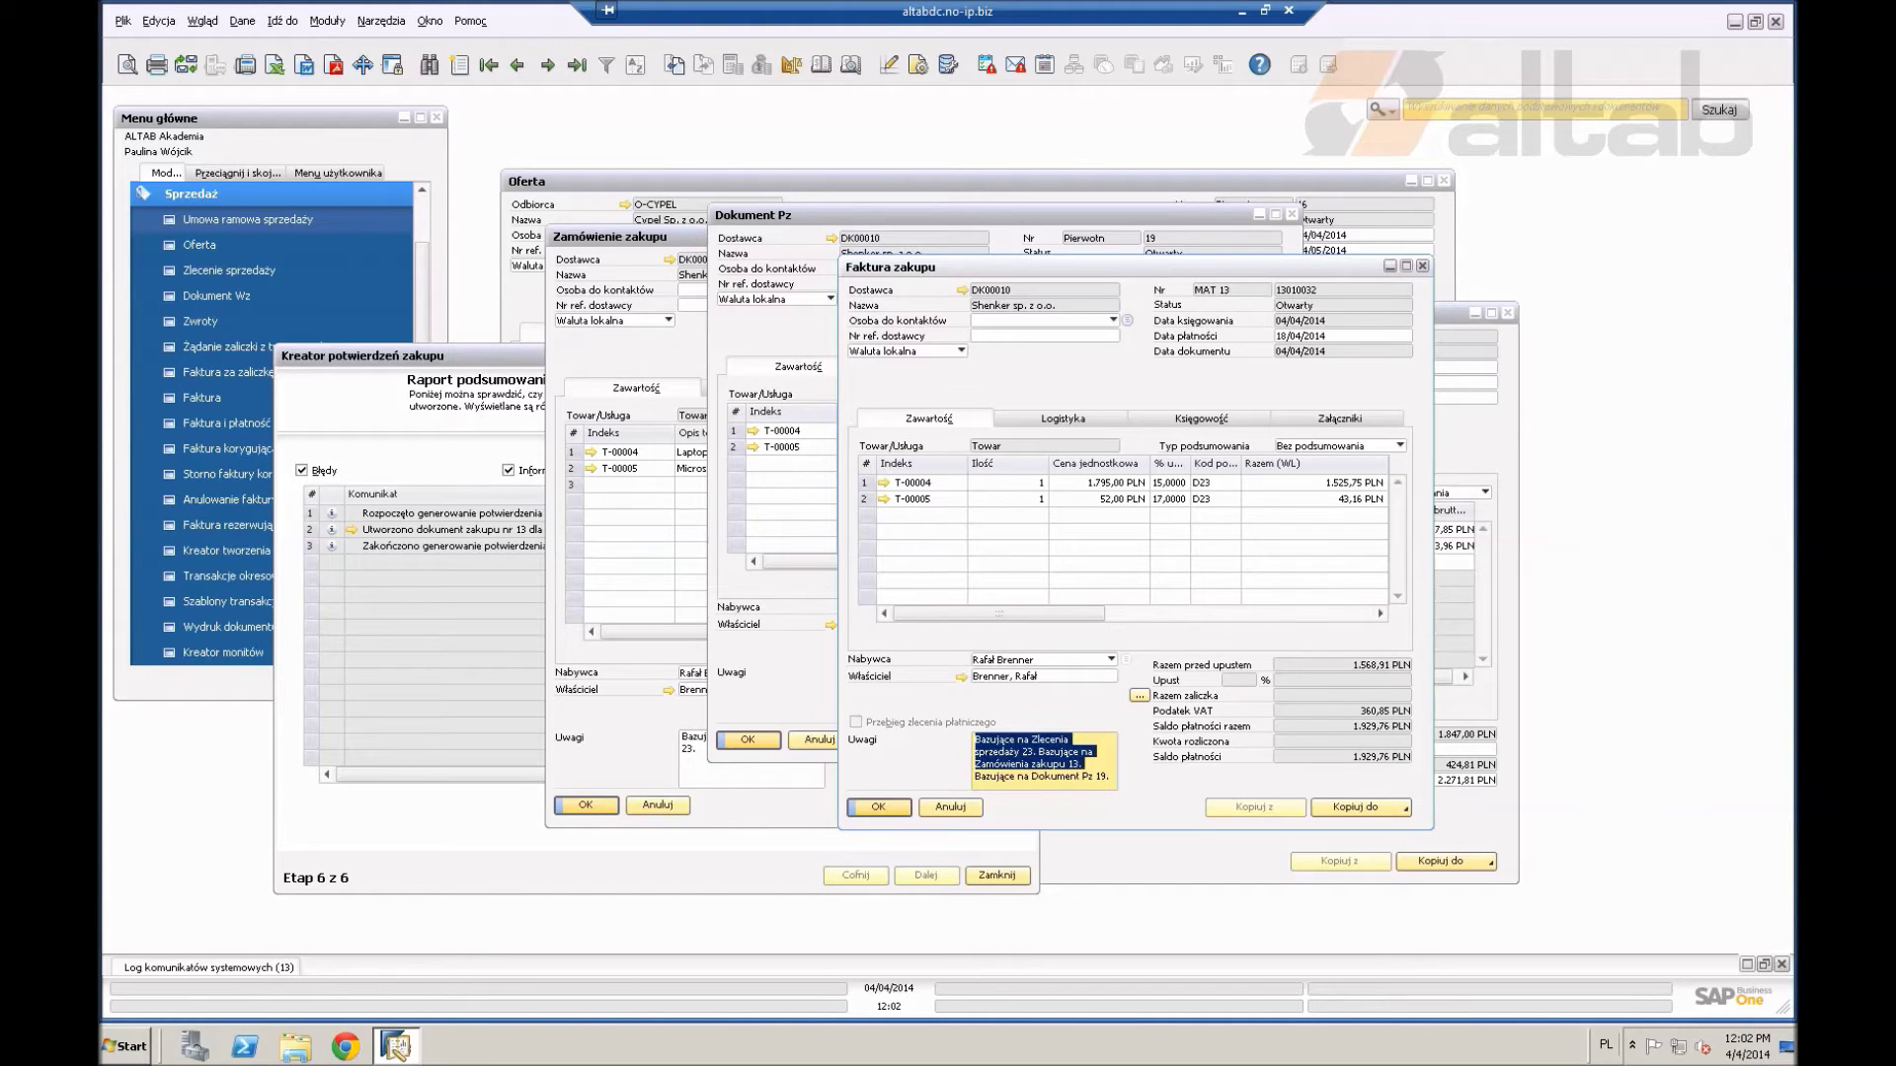
click(1101, 776)
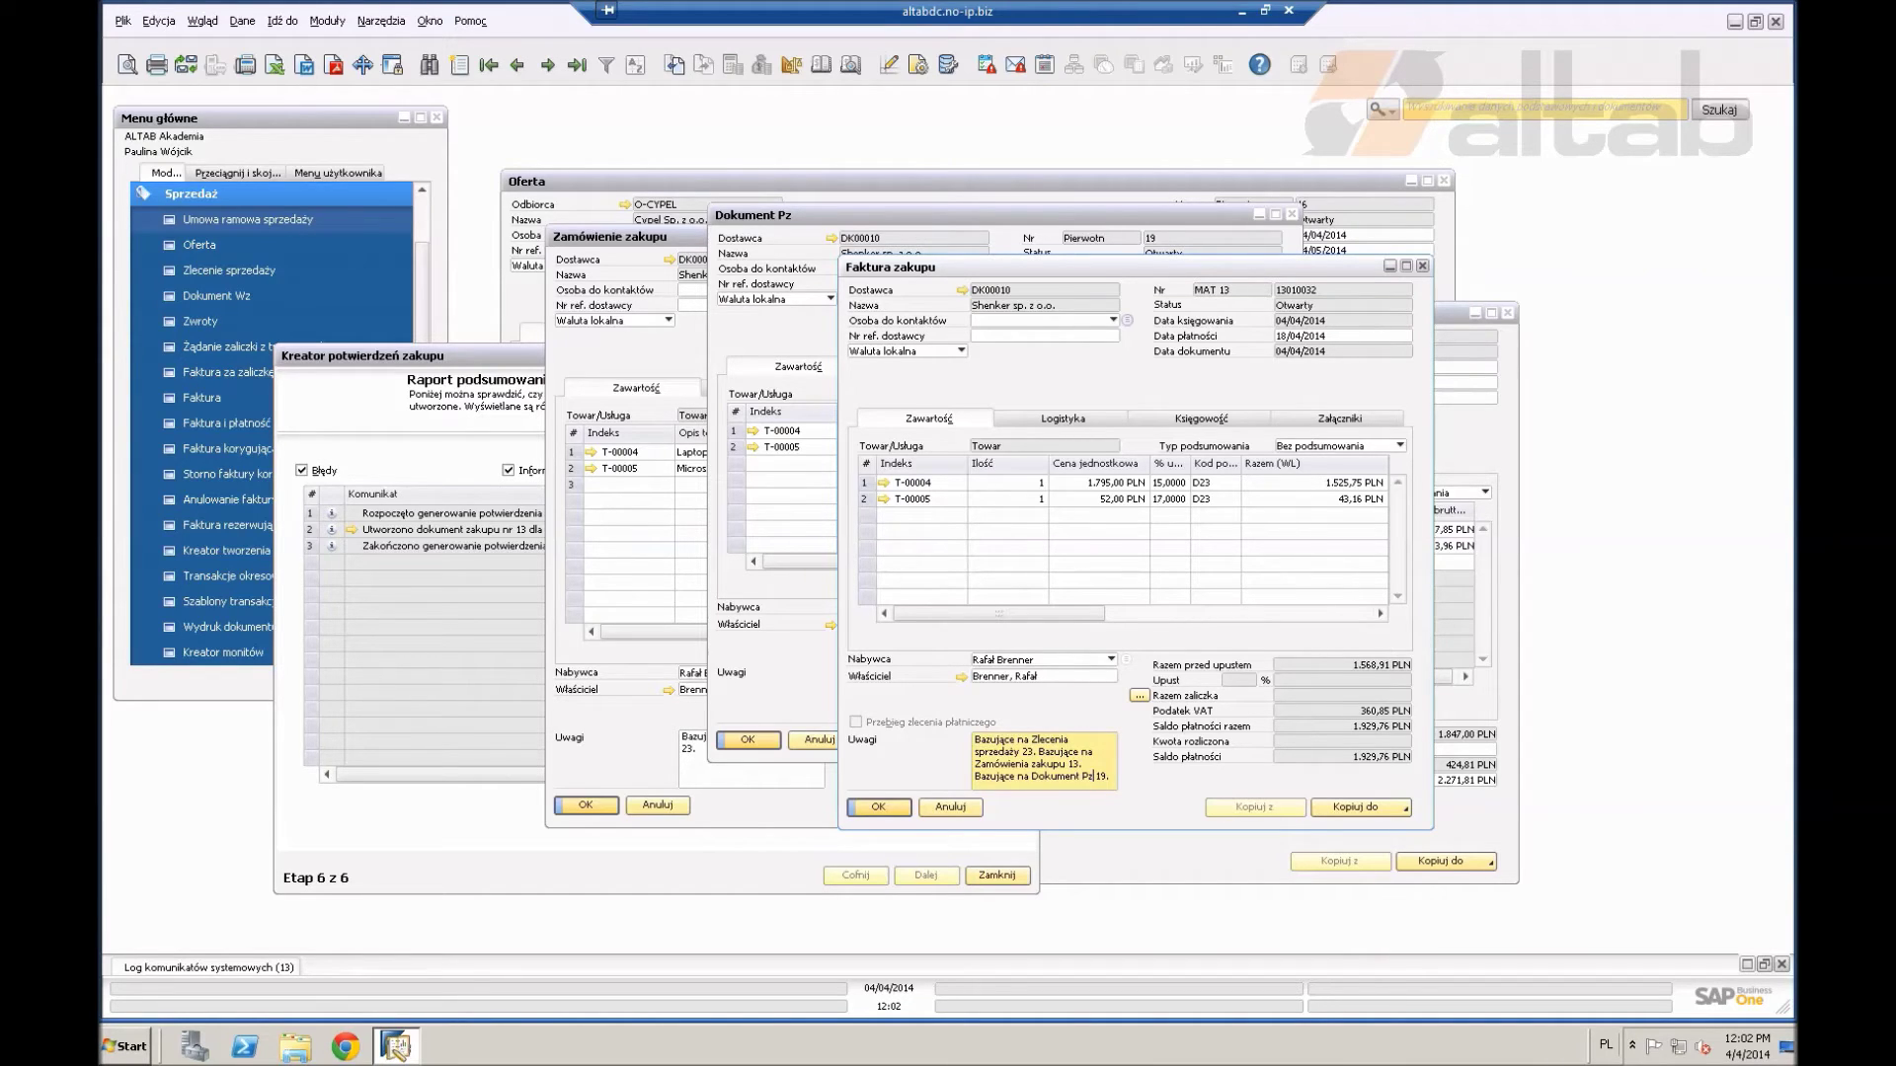
drag(1034, 752, 1055, 752)
Step: Close the purchase invoice, goods receipt, purchase order, and purchase confirmation wizard windows
key(Escape)
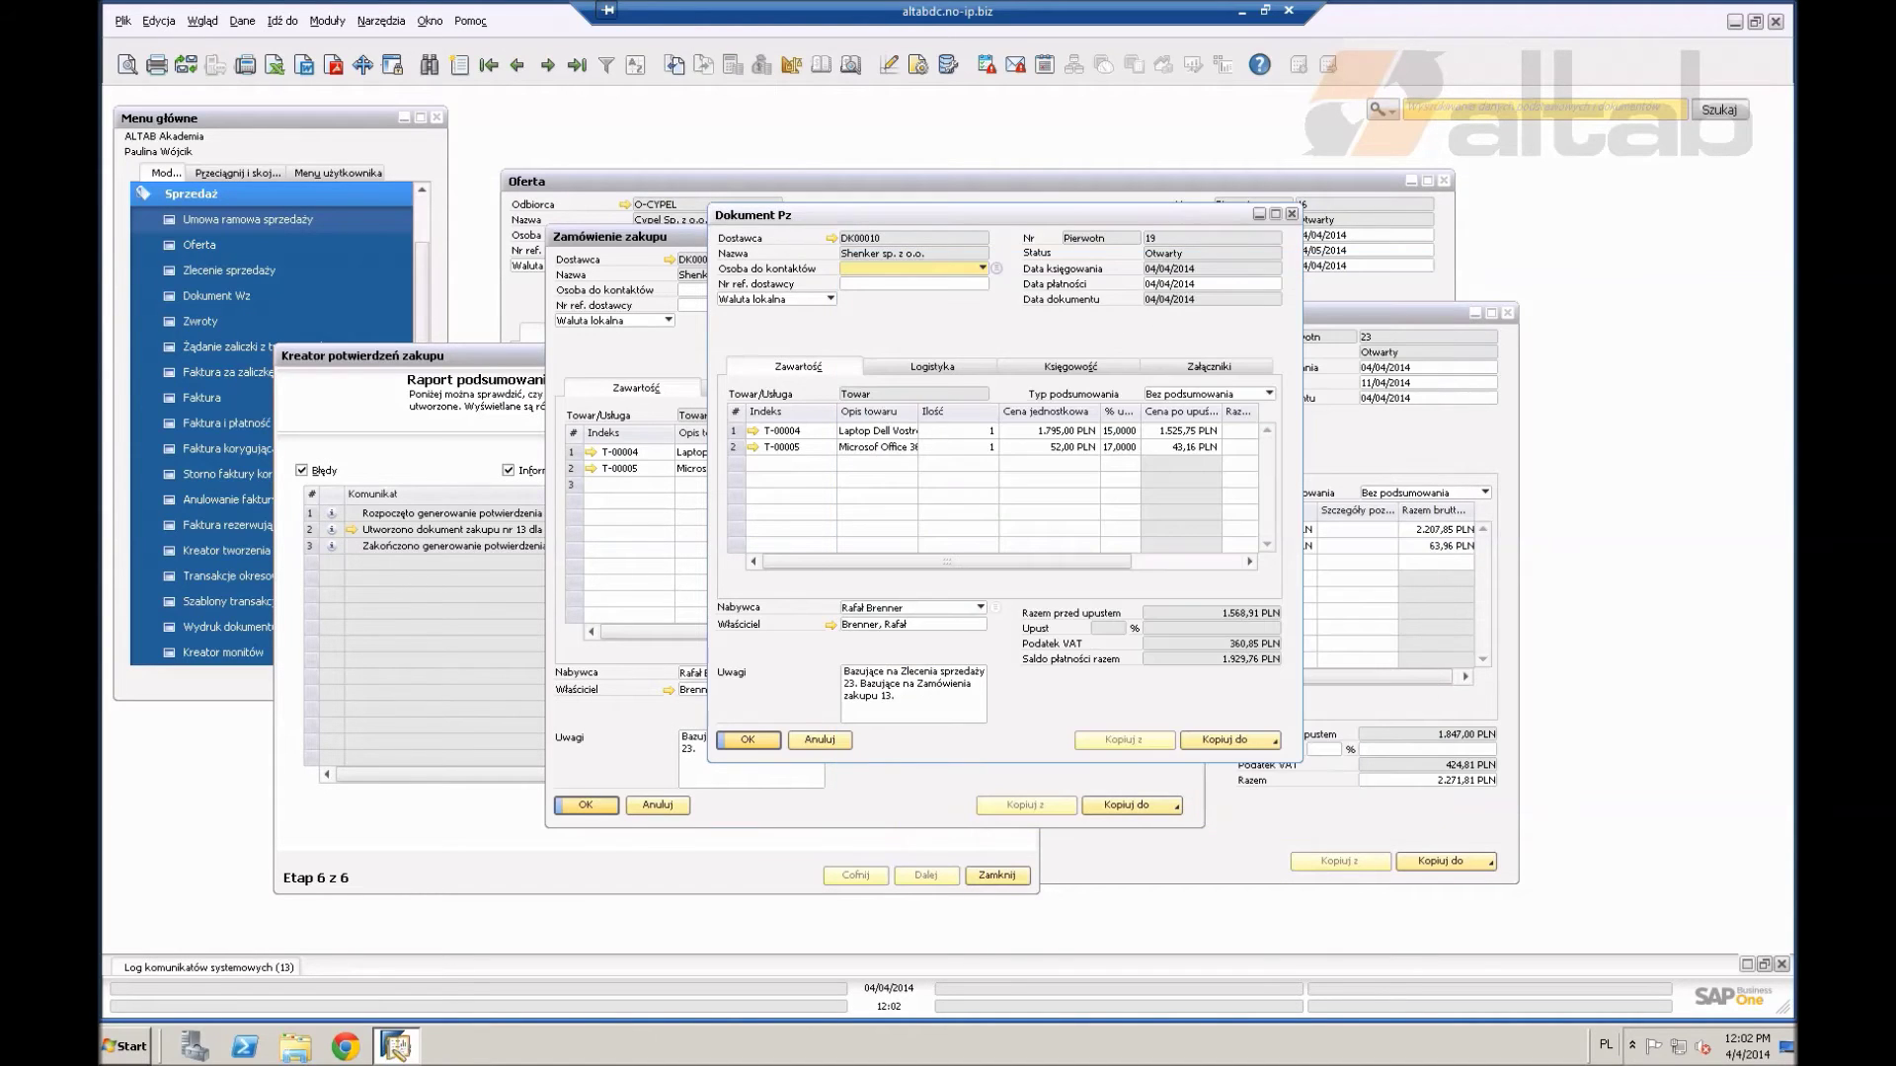
key(Escape)
key(Escape)
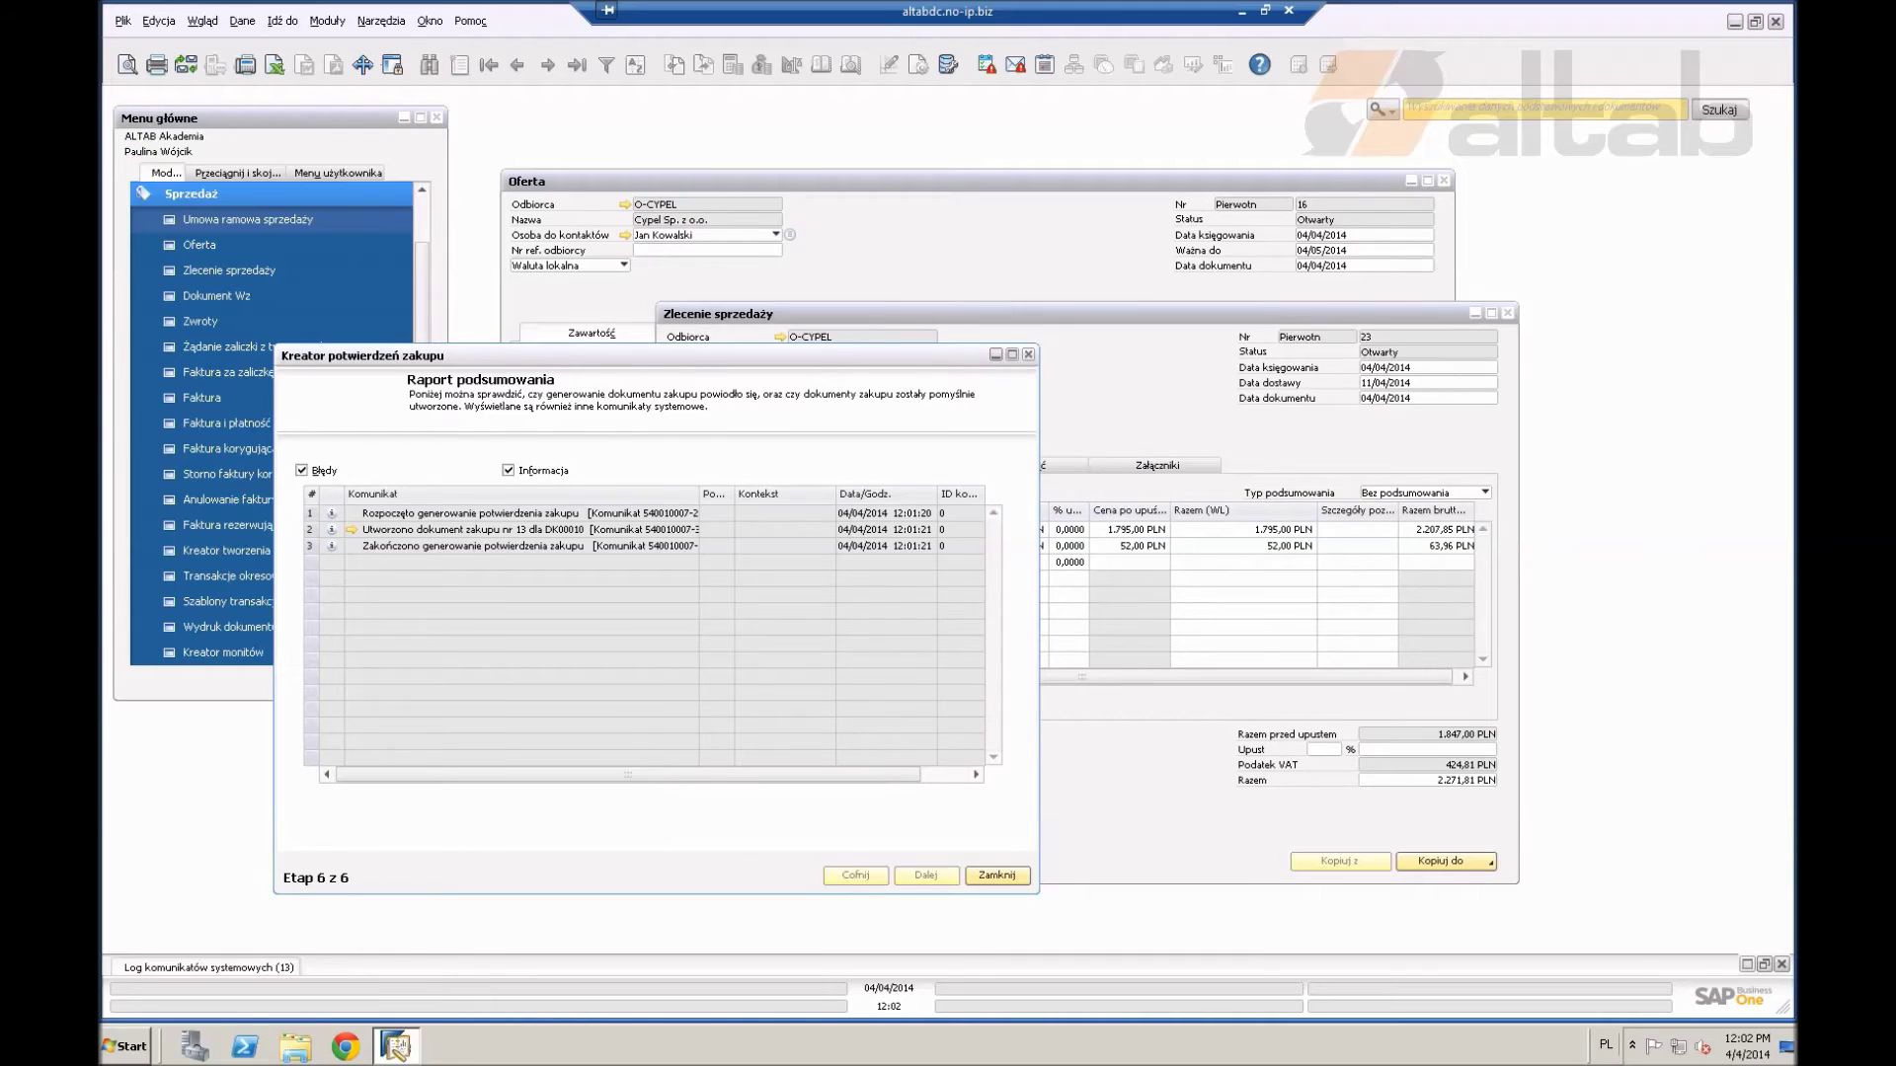
click(1028, 354)
Step: Examine the sales order's relationship map (Mapa relacji) and close it
right_click(1114, 373)
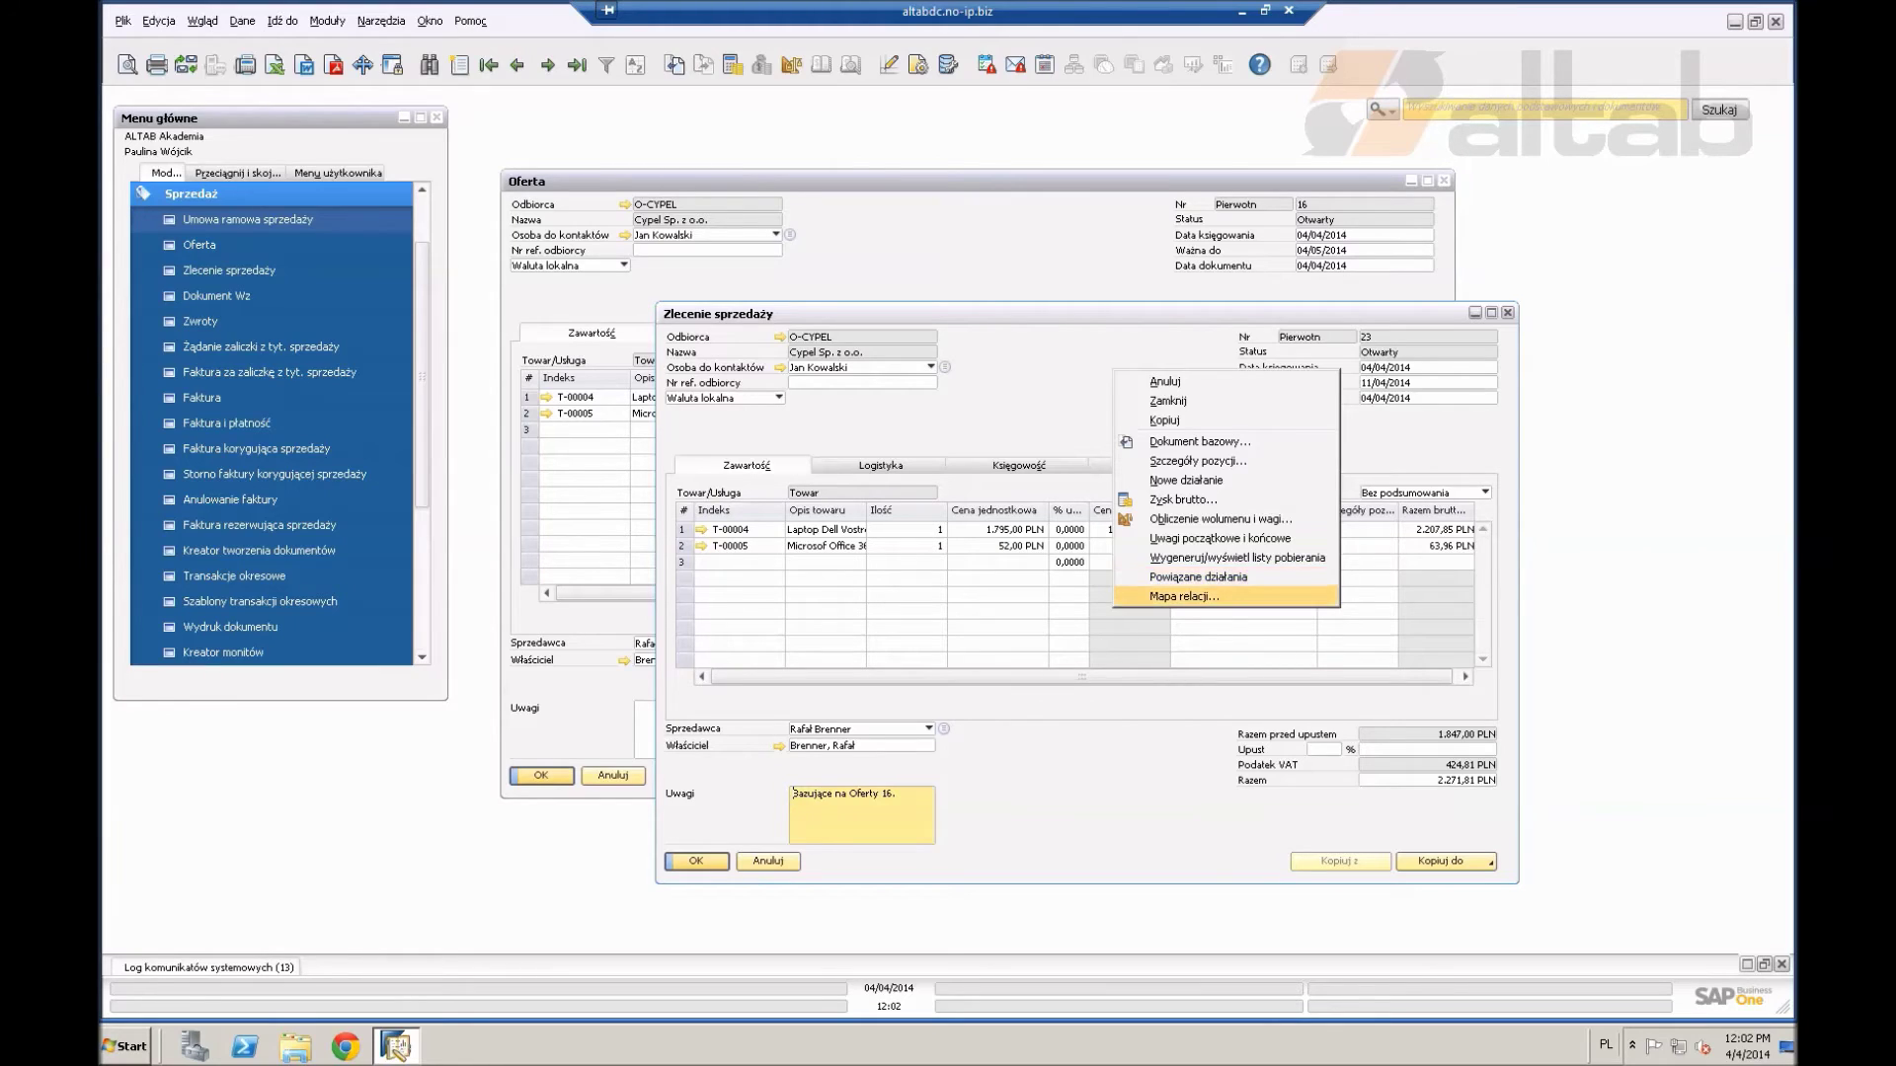
click(1184, 596)
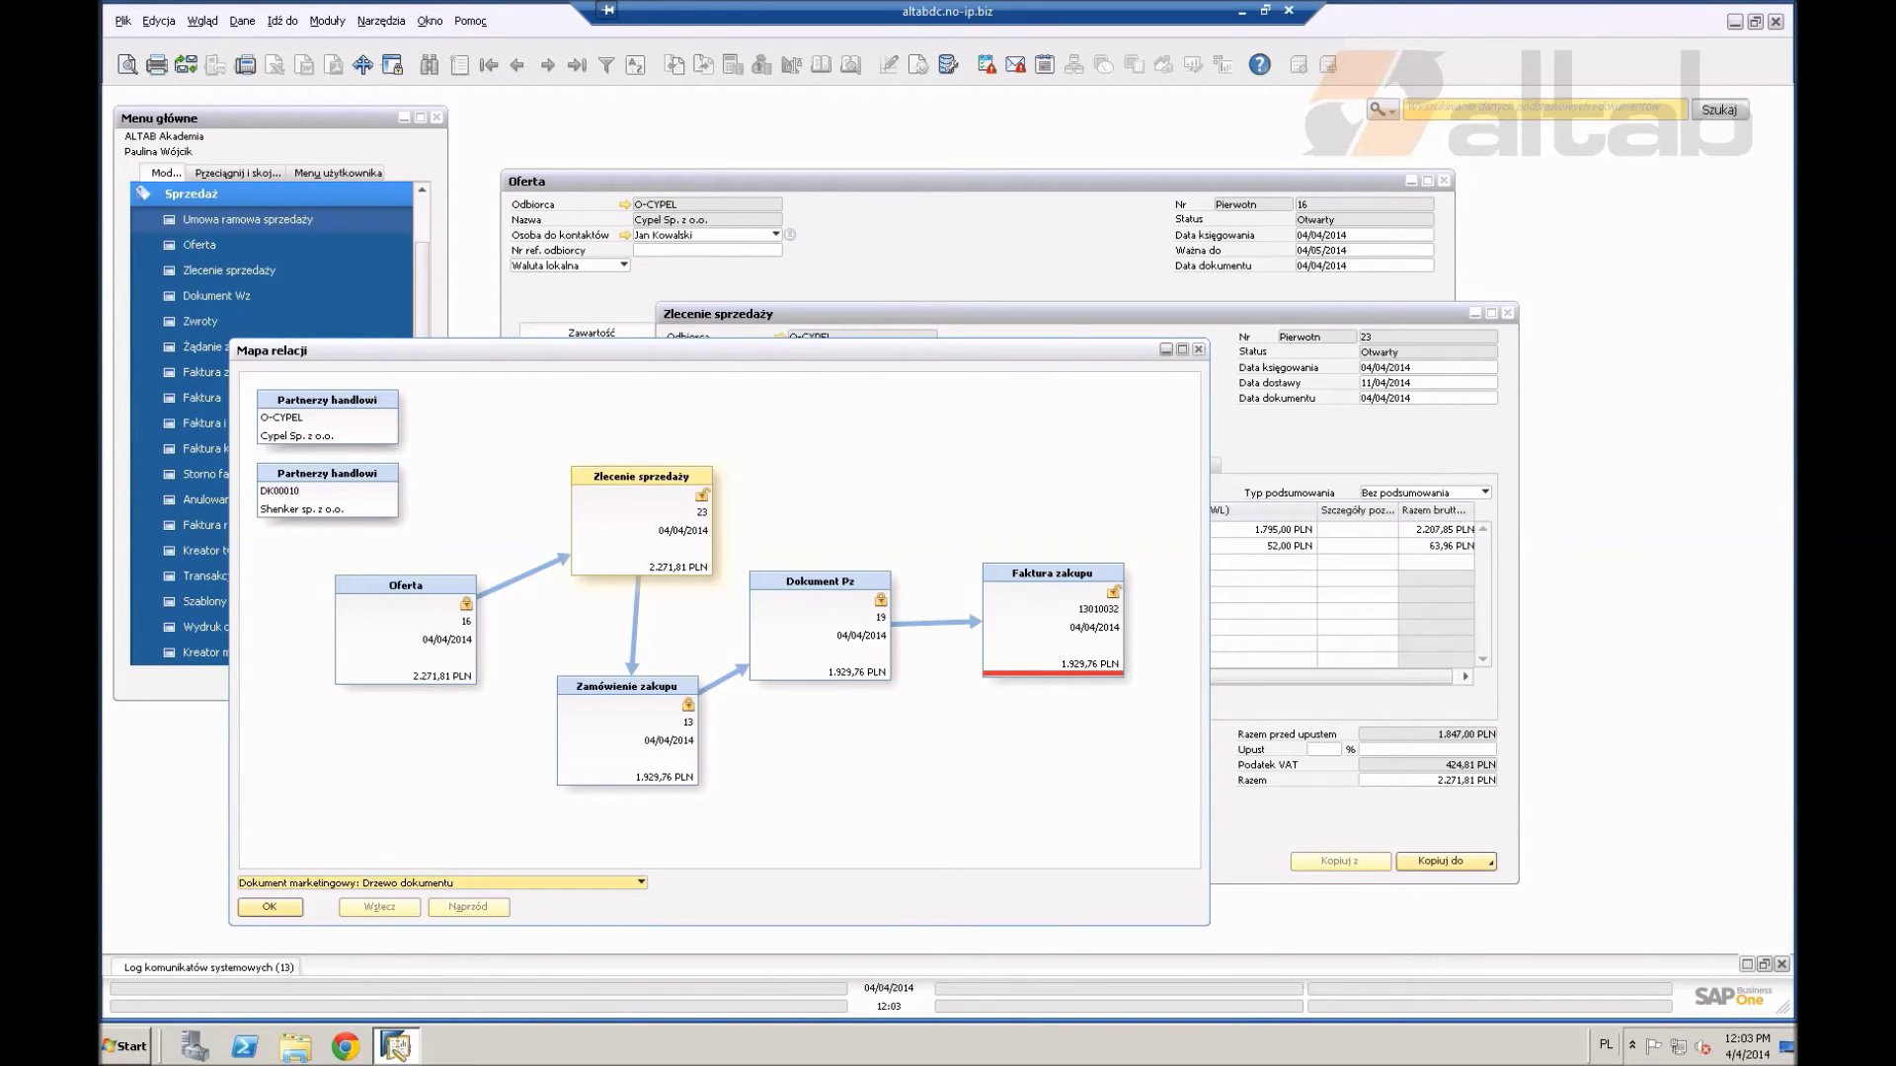
click(1197, 349)
Step: Copy the sales order to a delivery note (Dokument Wz) and add the document
click(1442, 861)
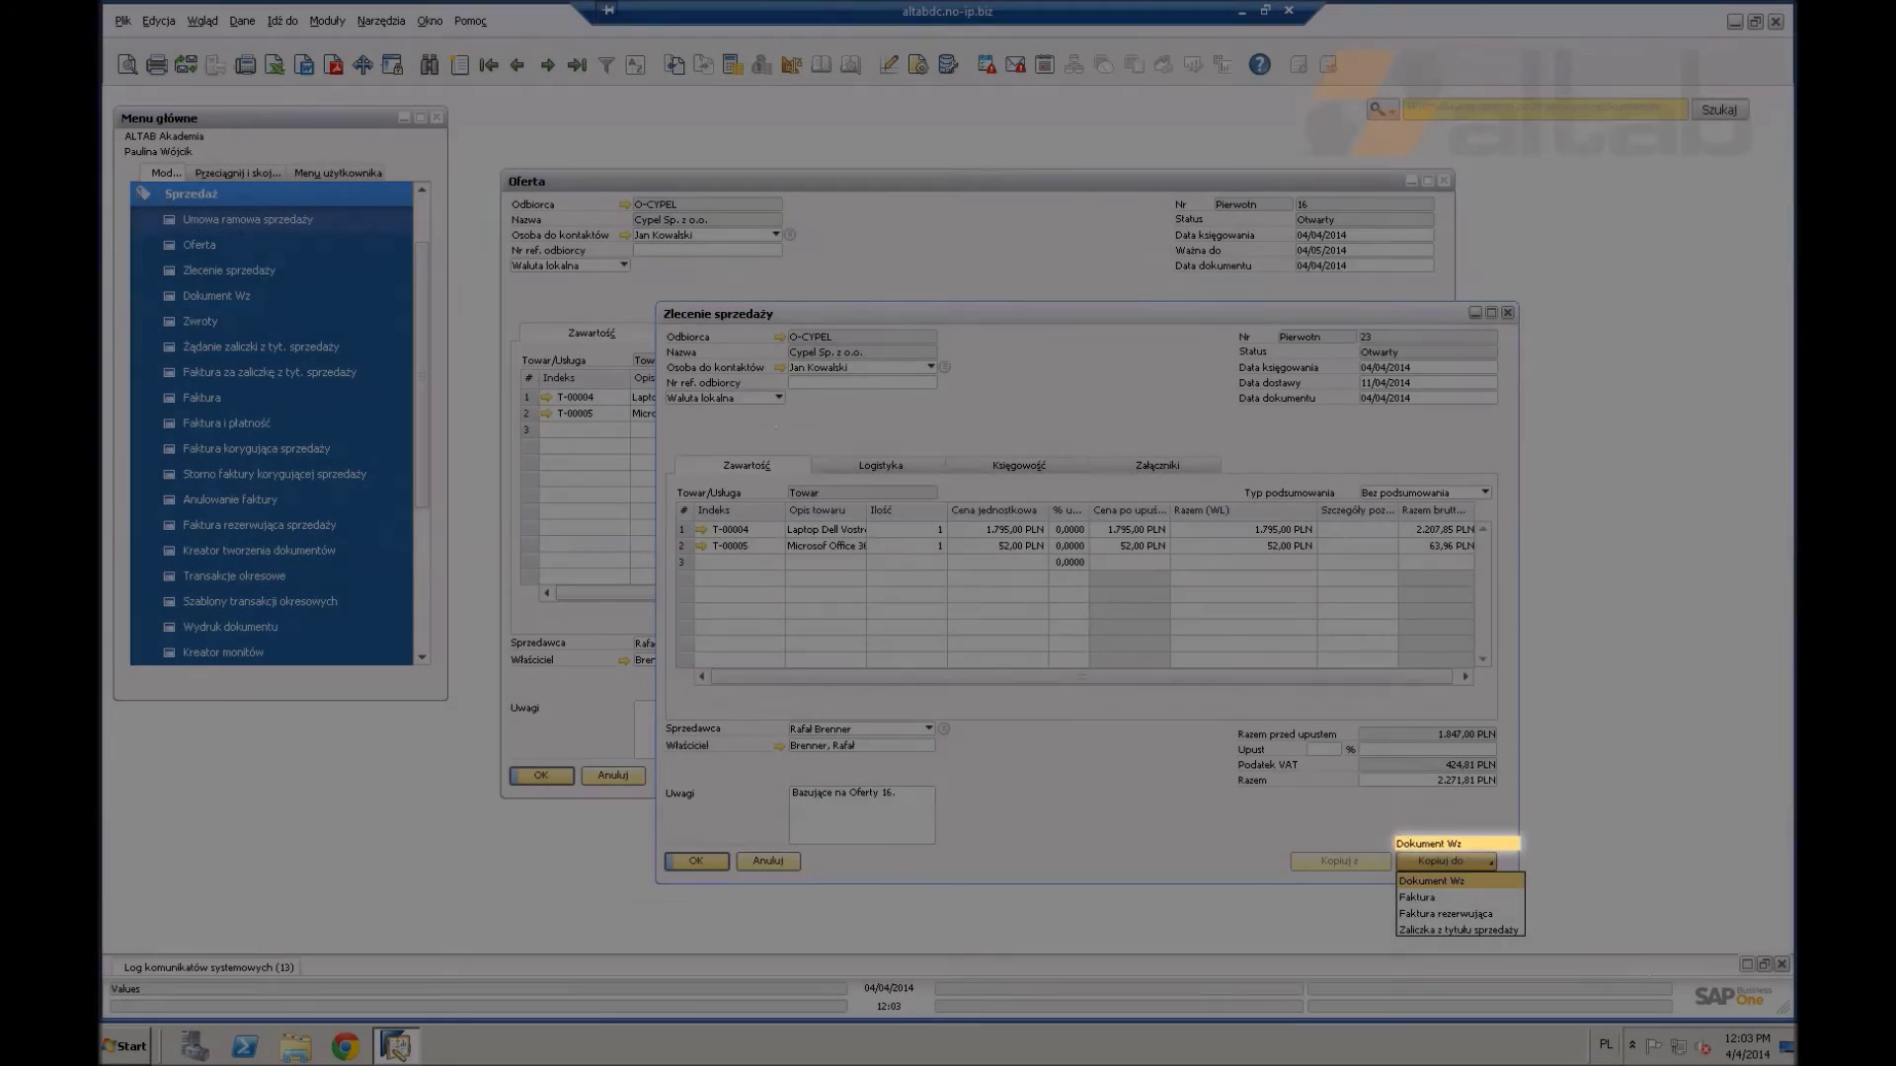
click(1434, 881)
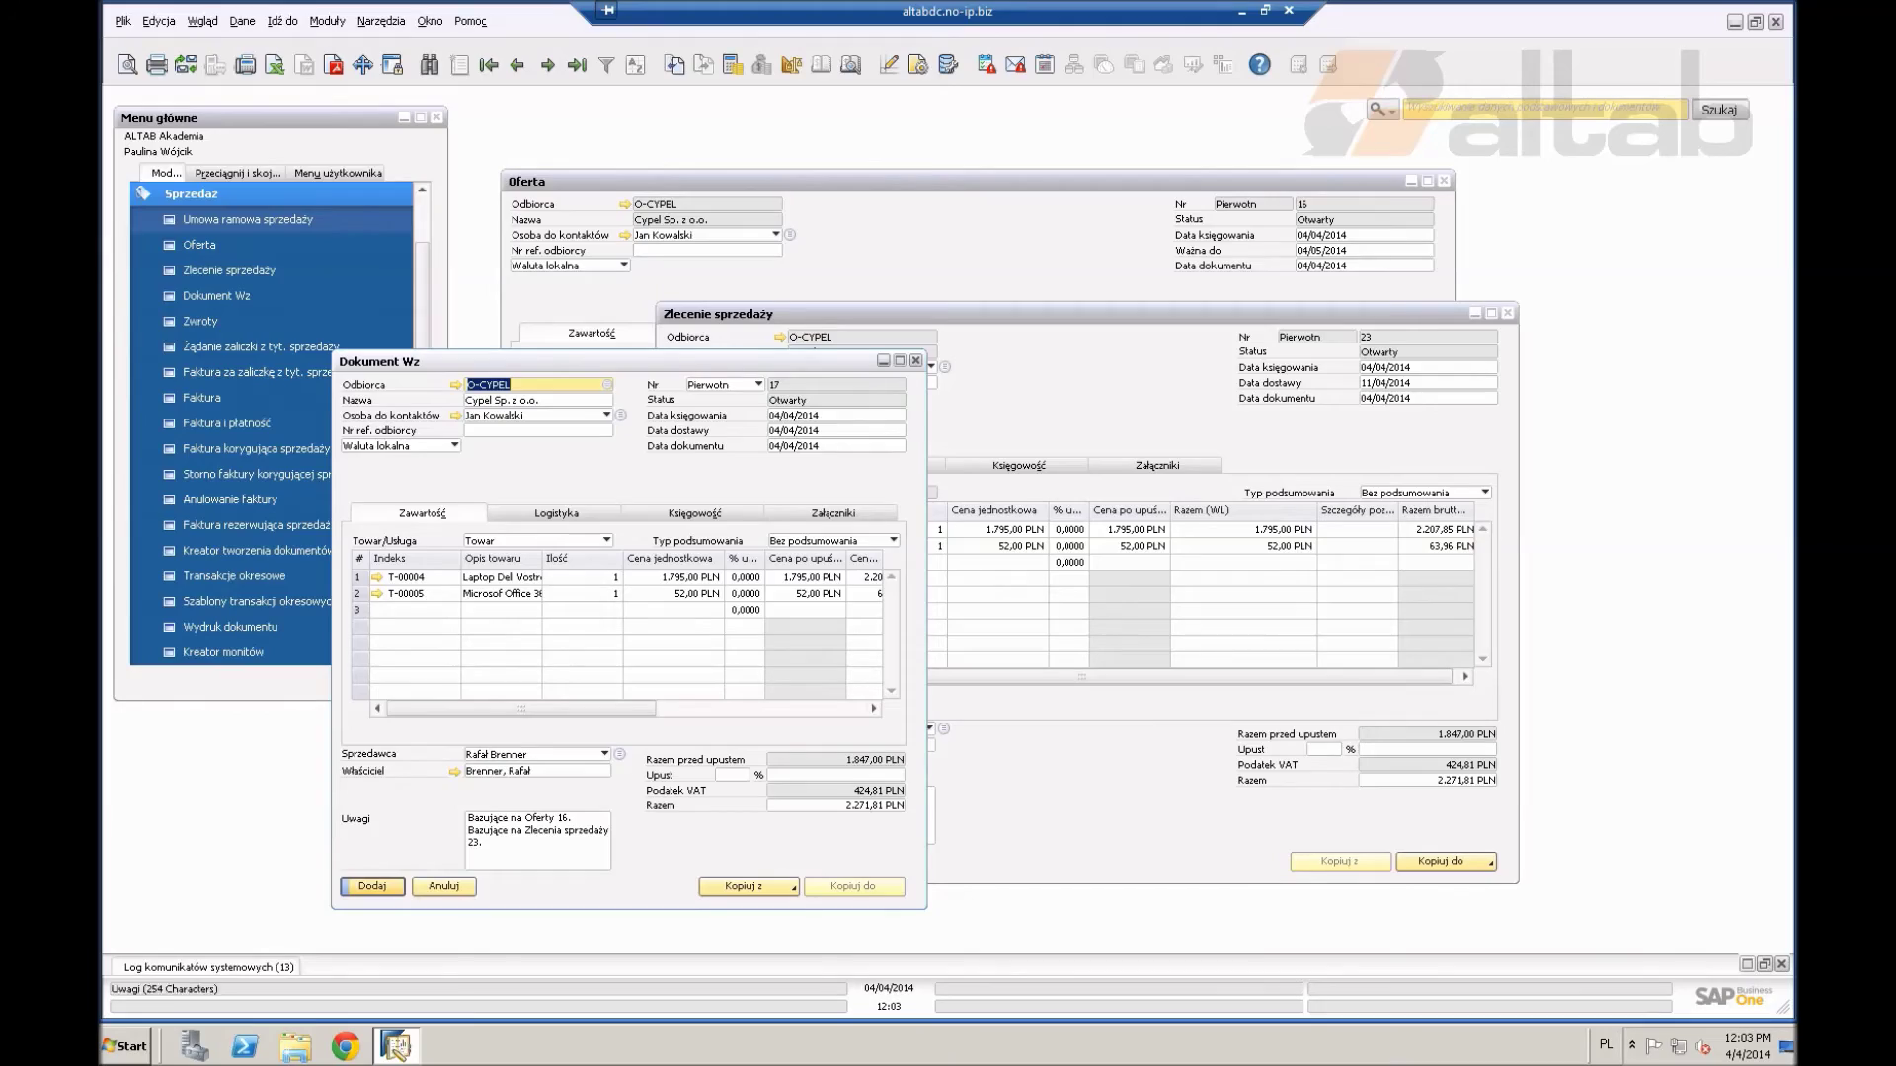
click(372, 887)
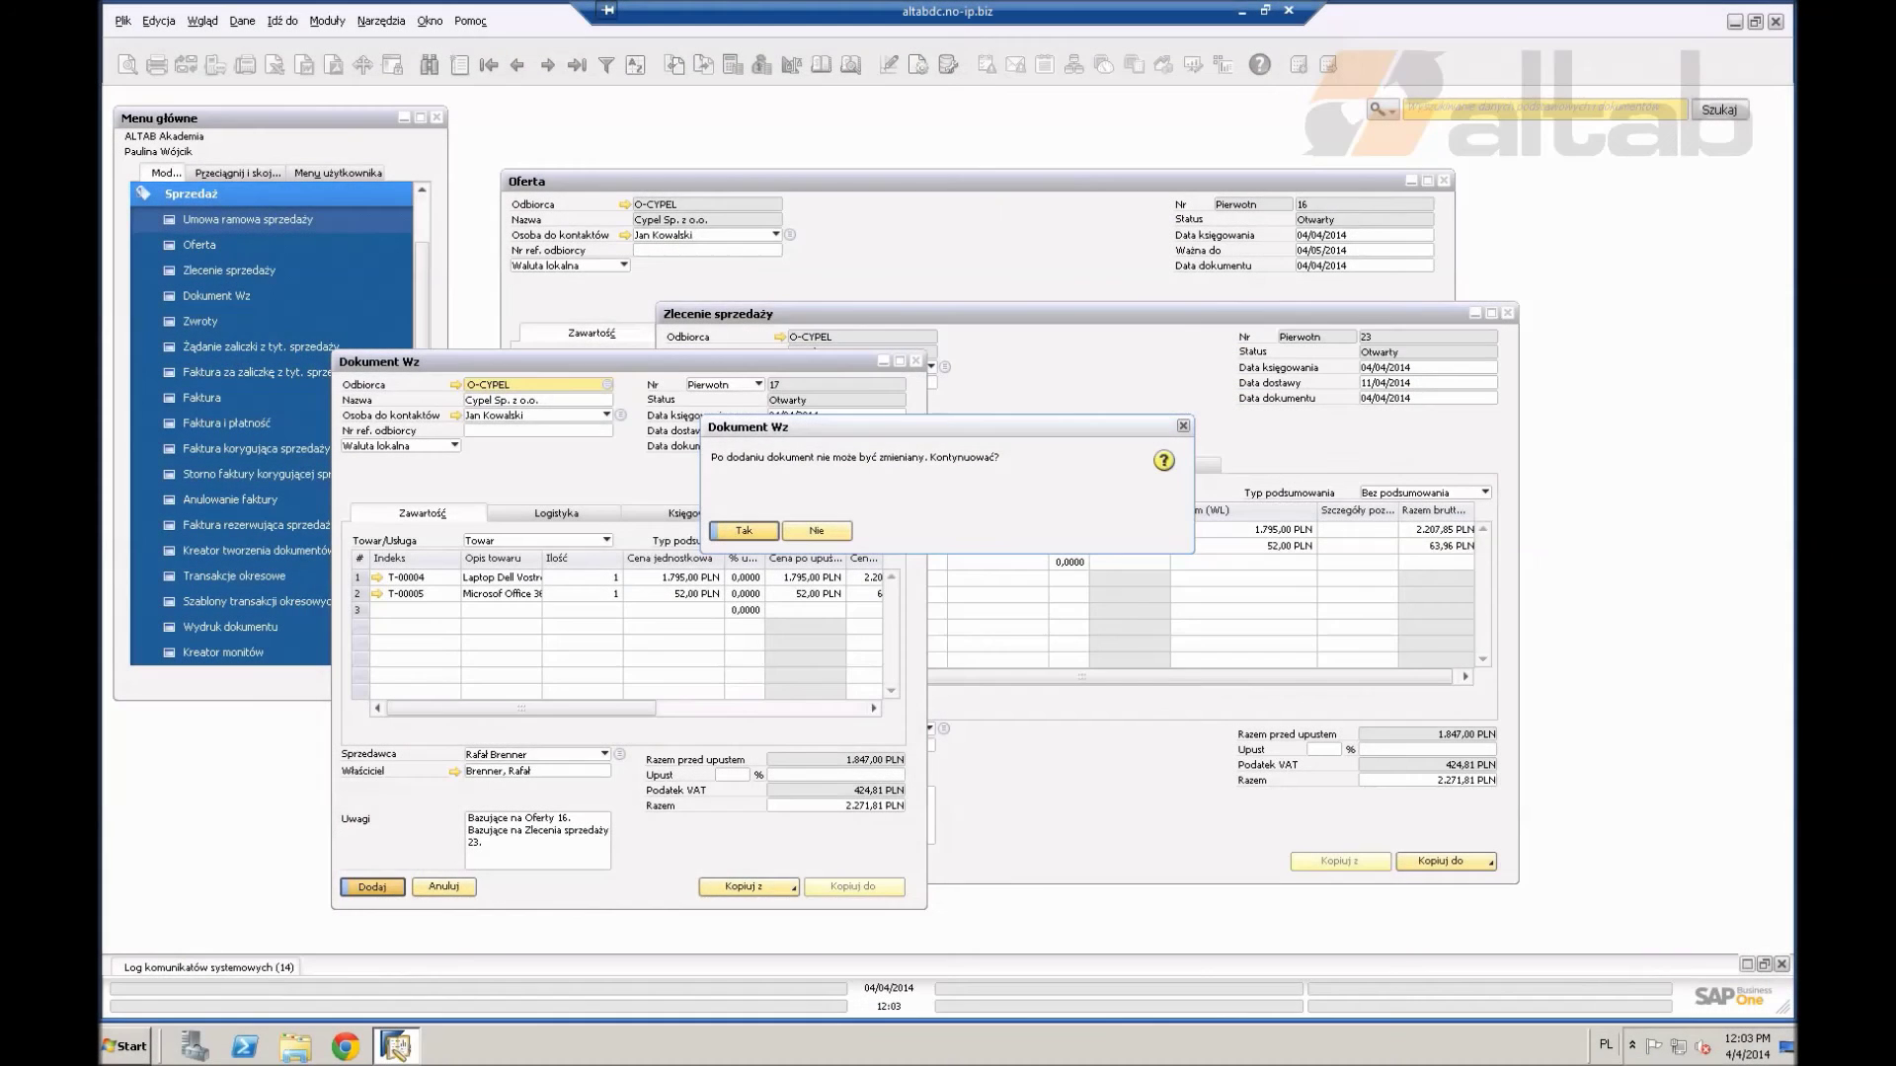
key(Return)
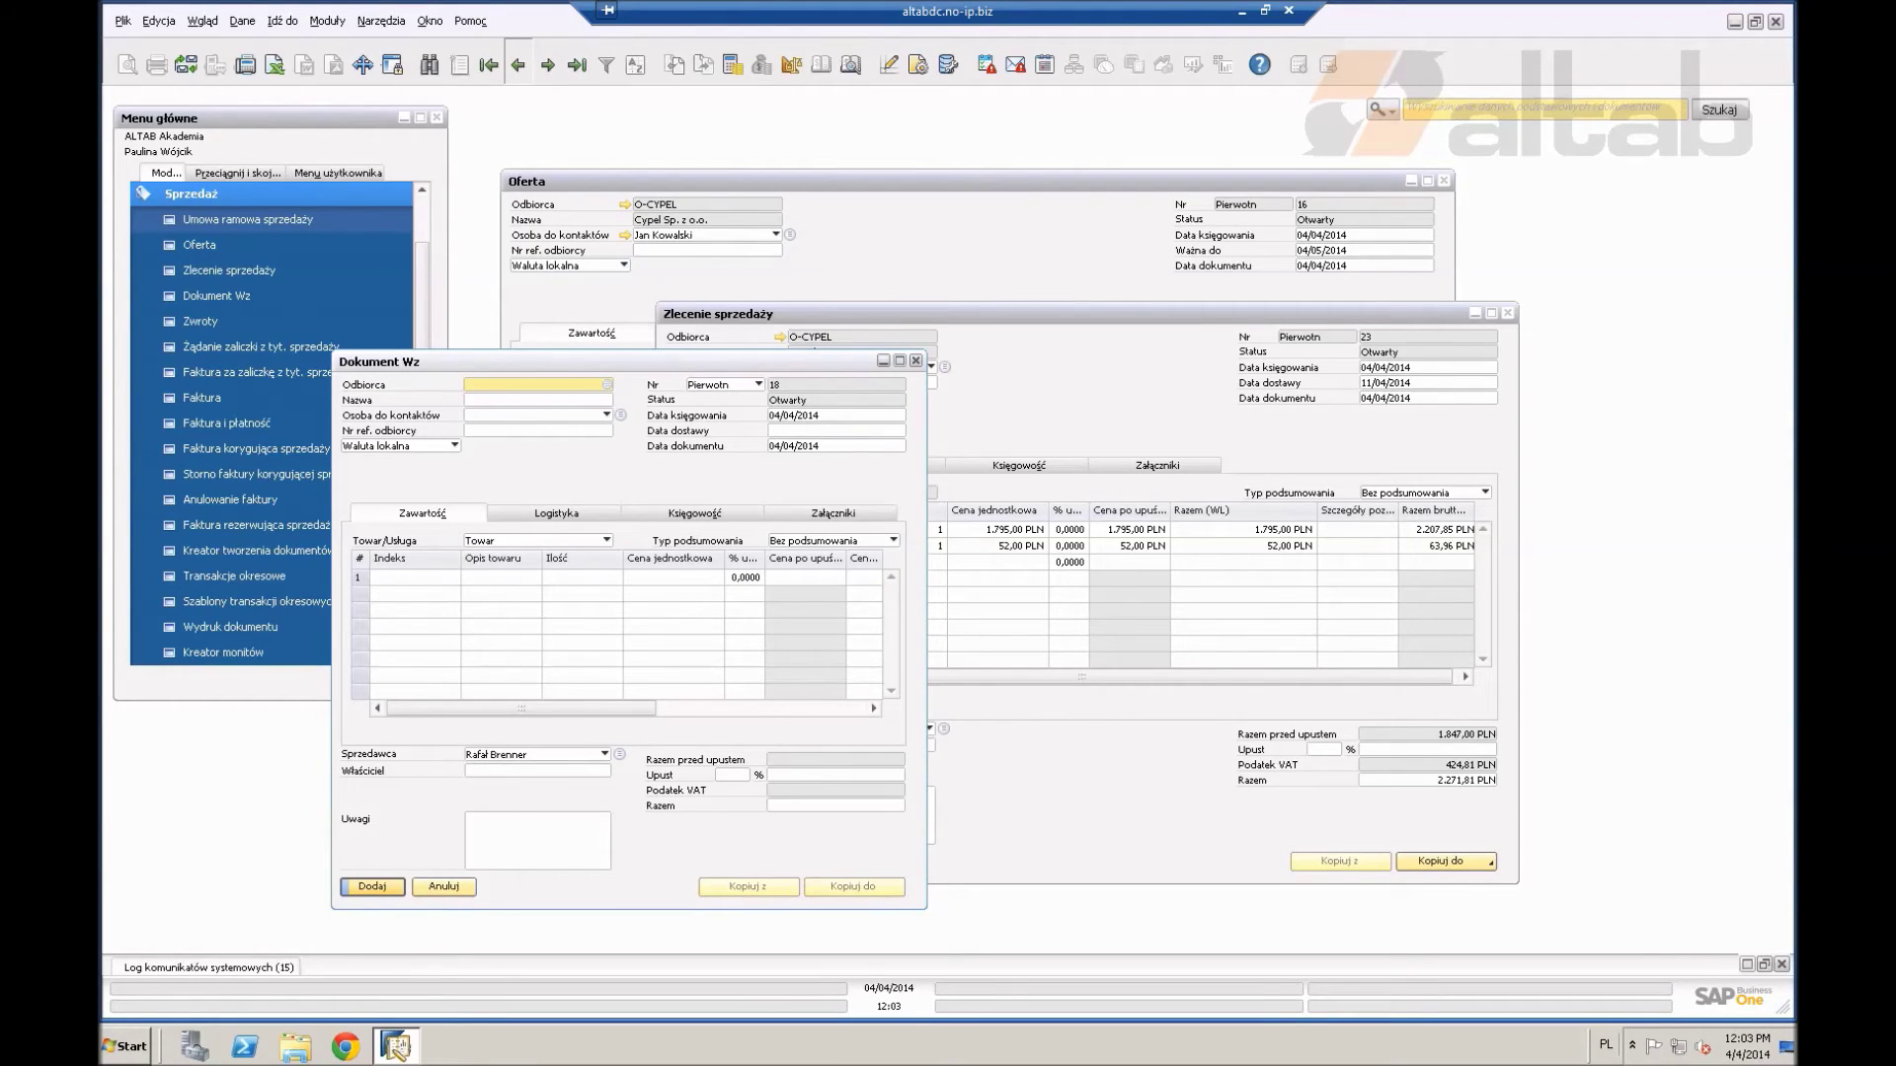
Step: Reopen the saved delivery note (Dokument Wz), copy it to a sales invoice (Faktura), and add the invoice with confirmation
click(518, 66)
click(853, 886)
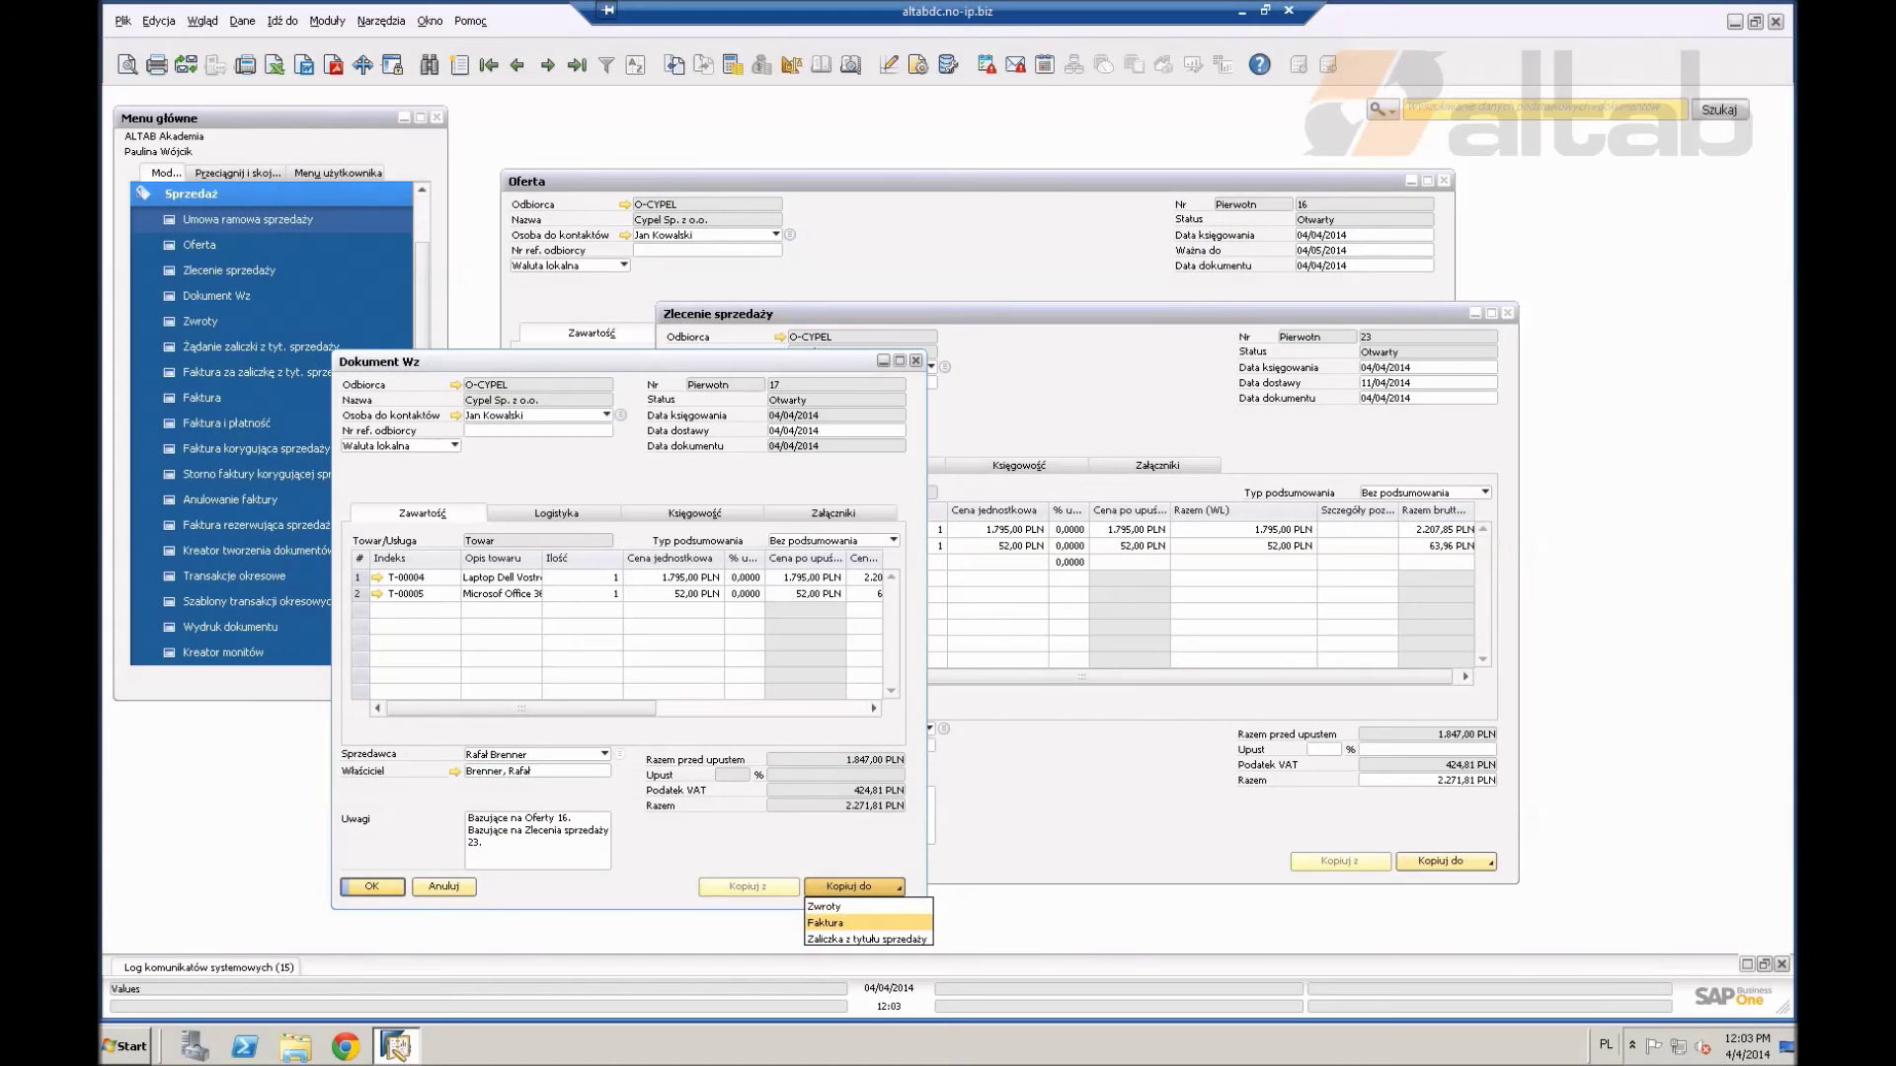
click(853, 924)
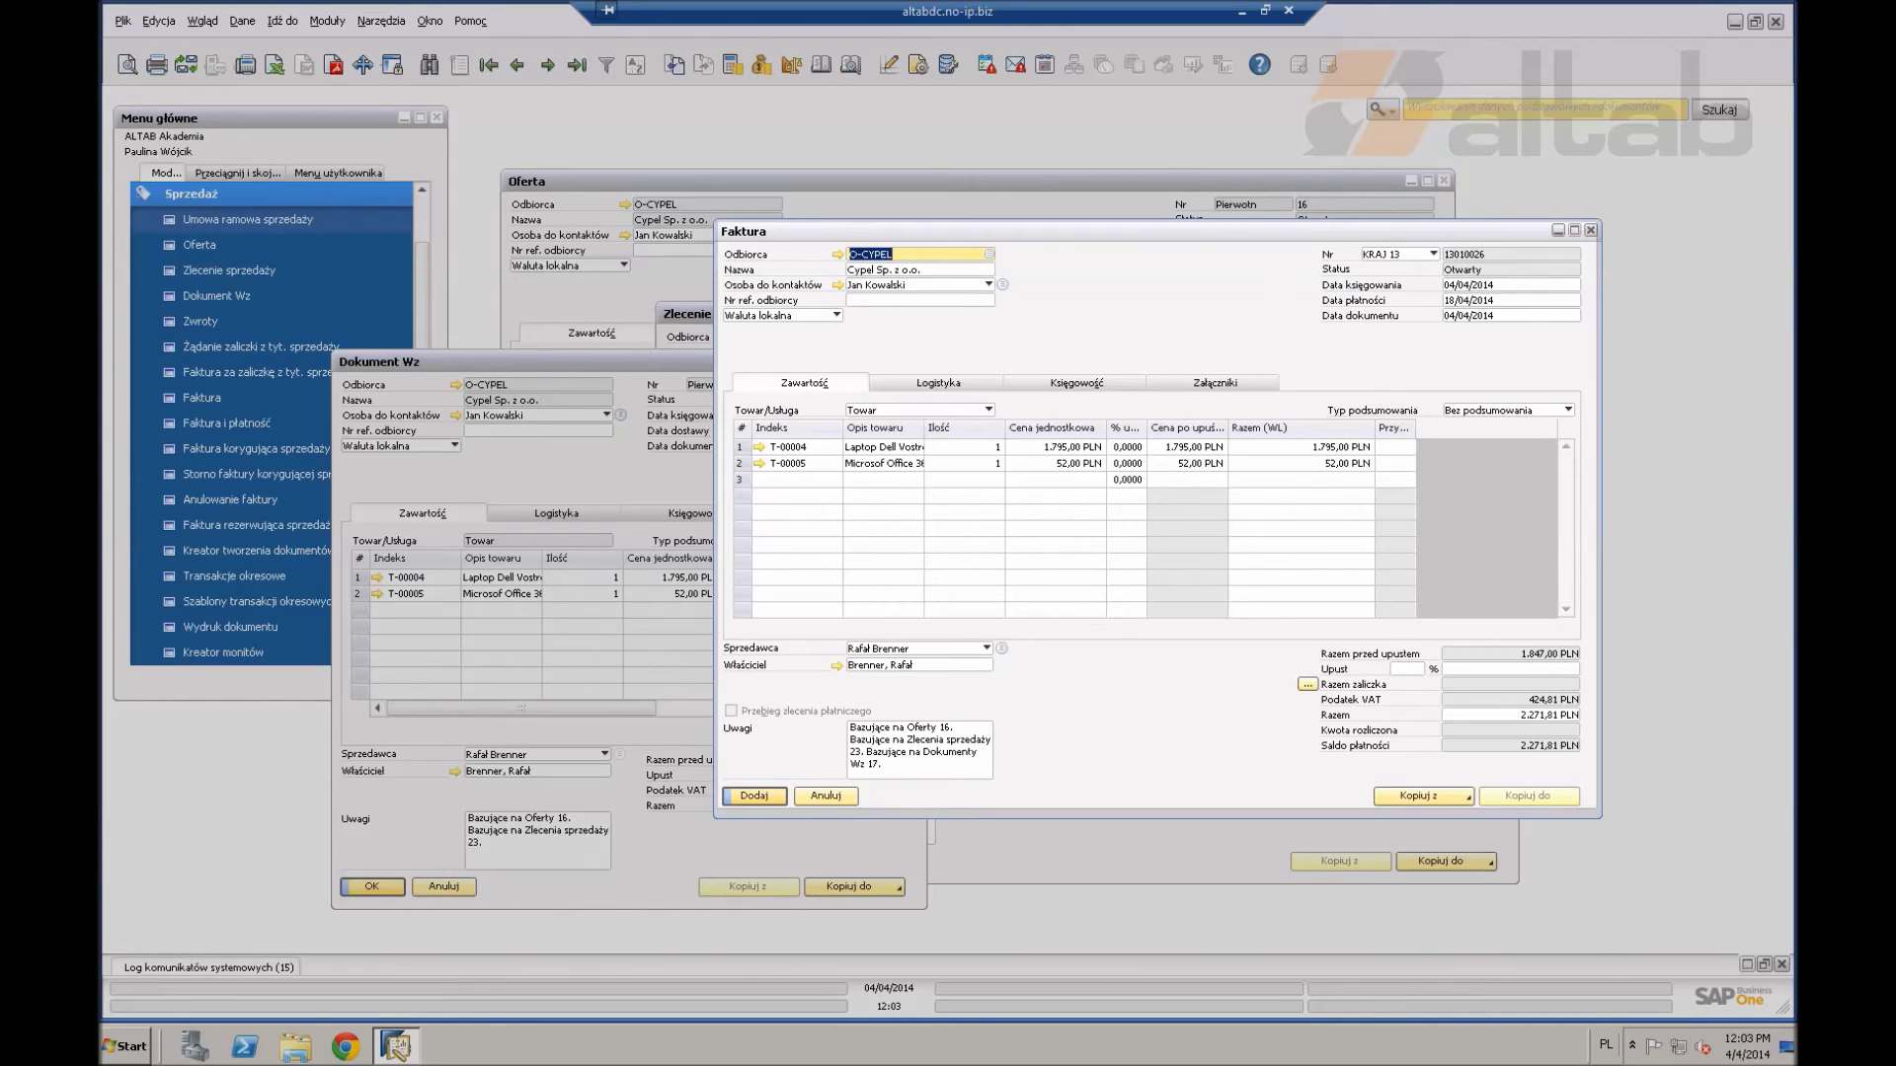
key(Return)
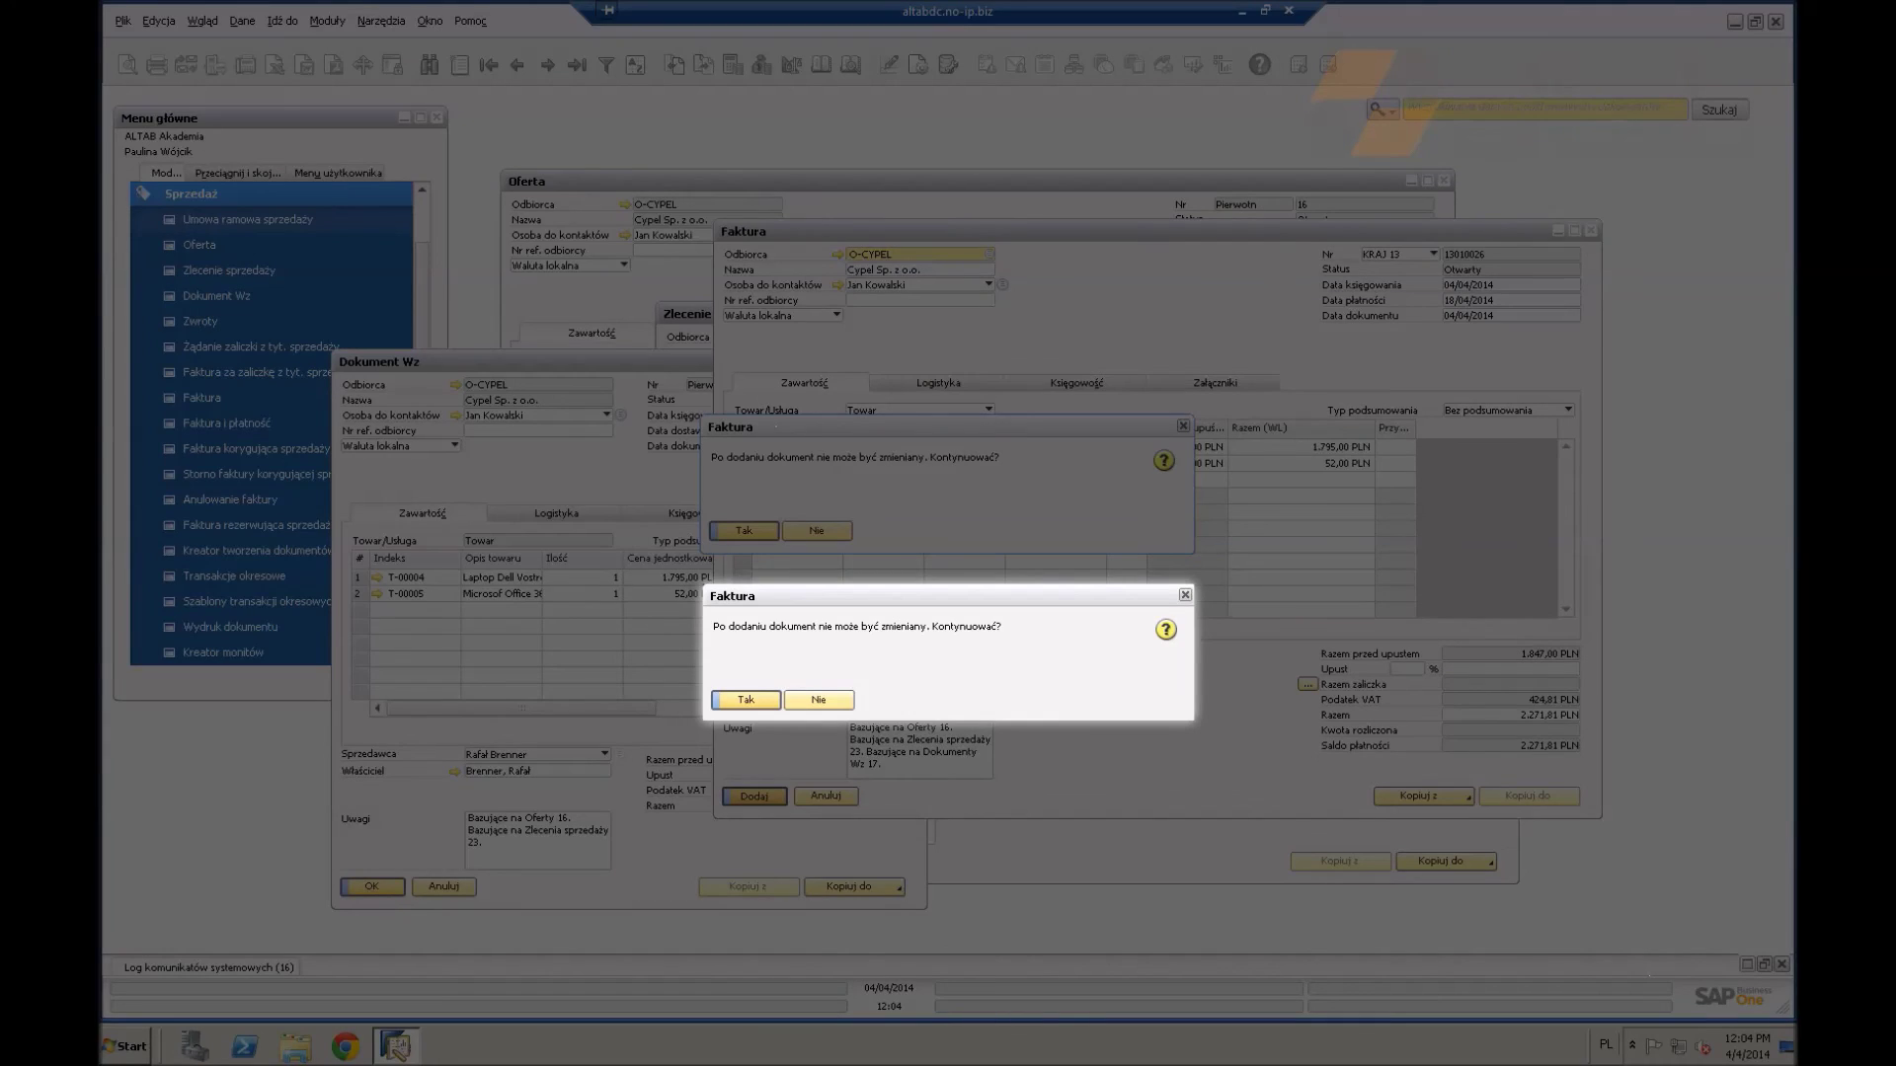
key(Return)
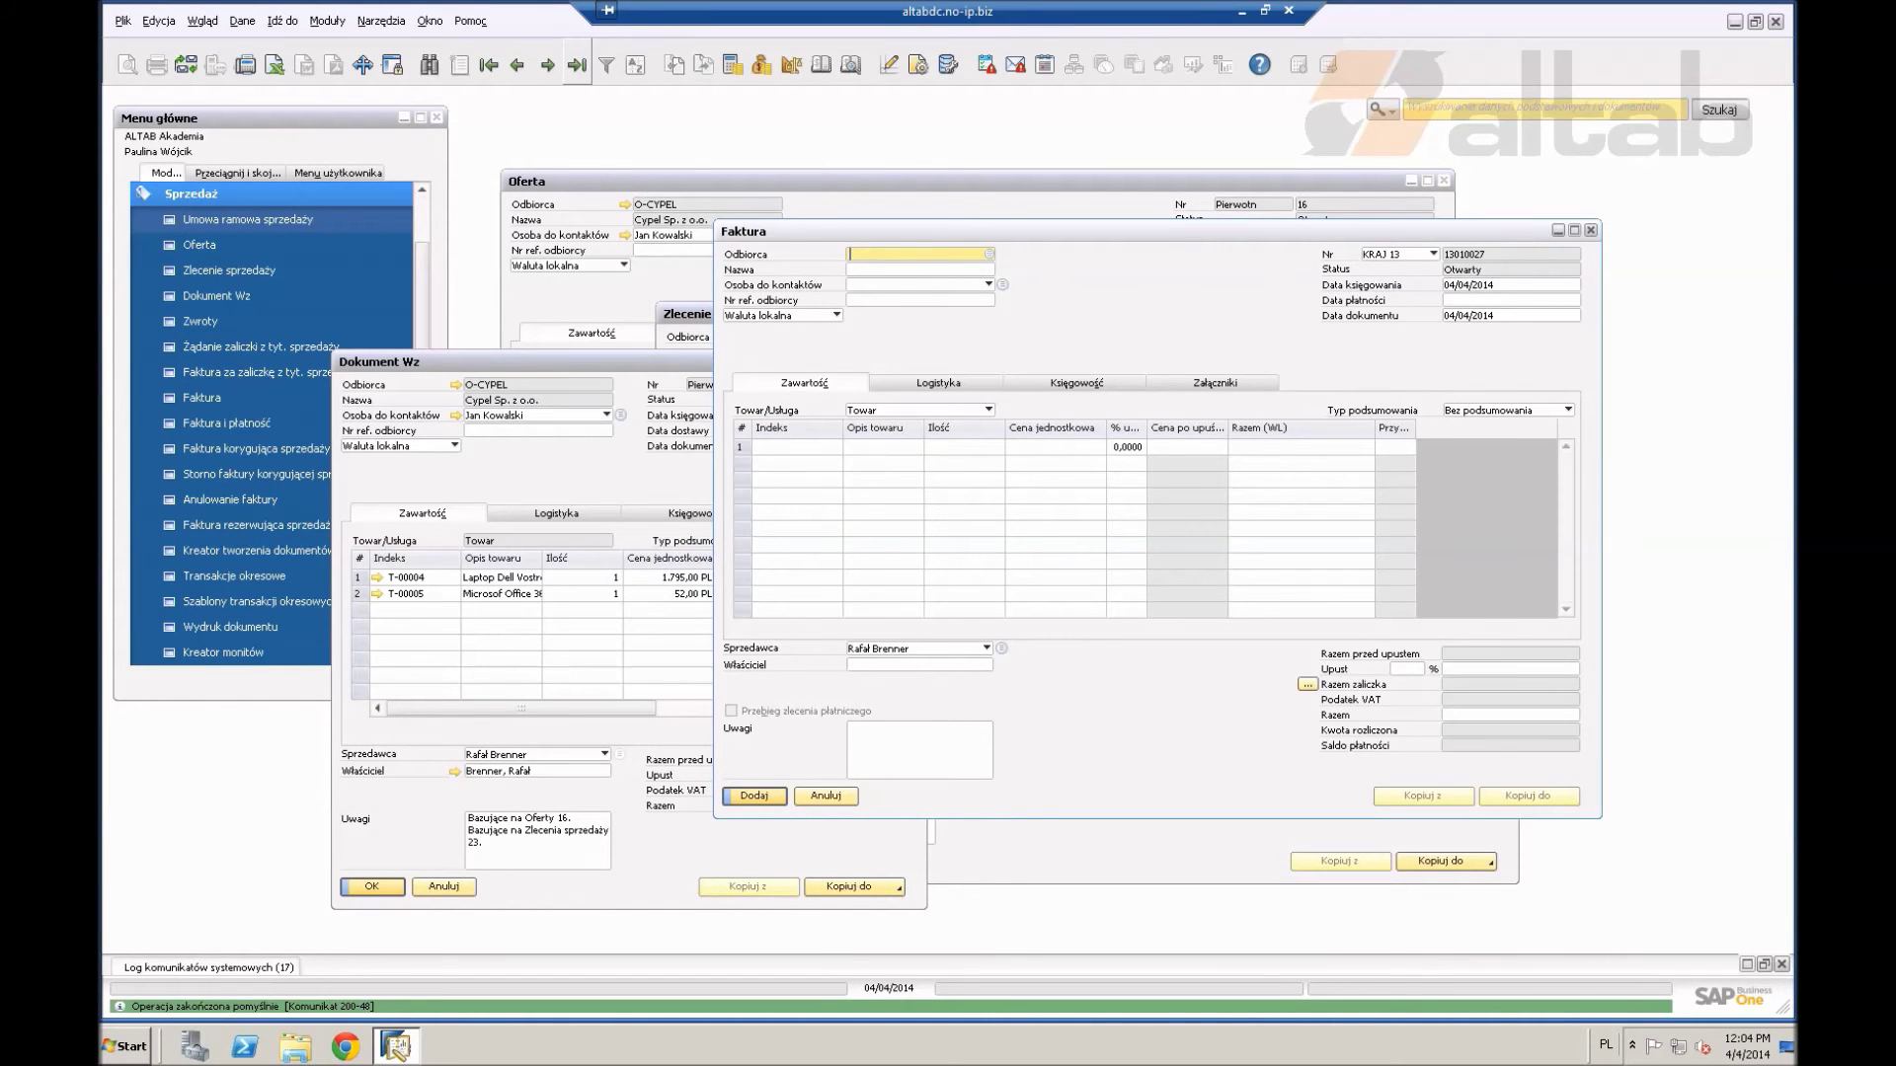
Step: Reopen the saved sales invoice to examine its base document references in Uwagi, and close the invoice and delivery note windows
click(518, 66)
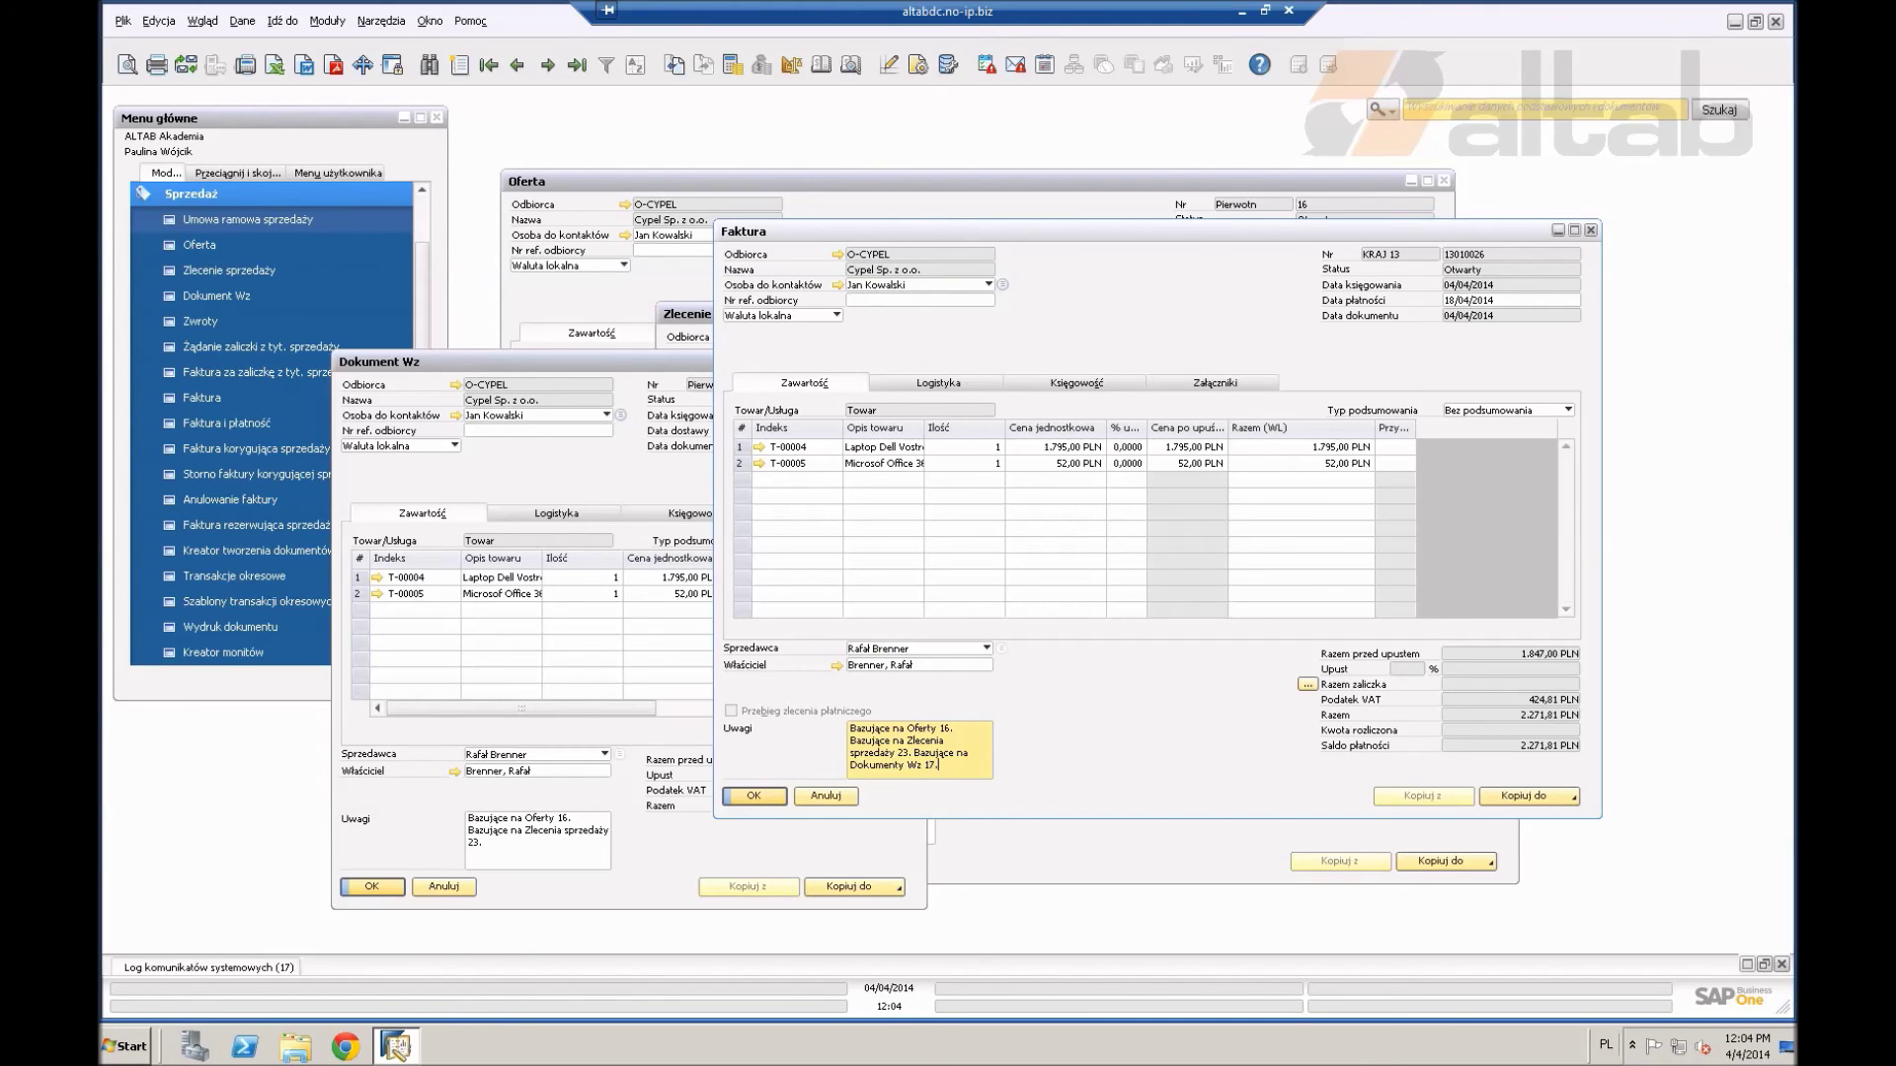
key(Escape)
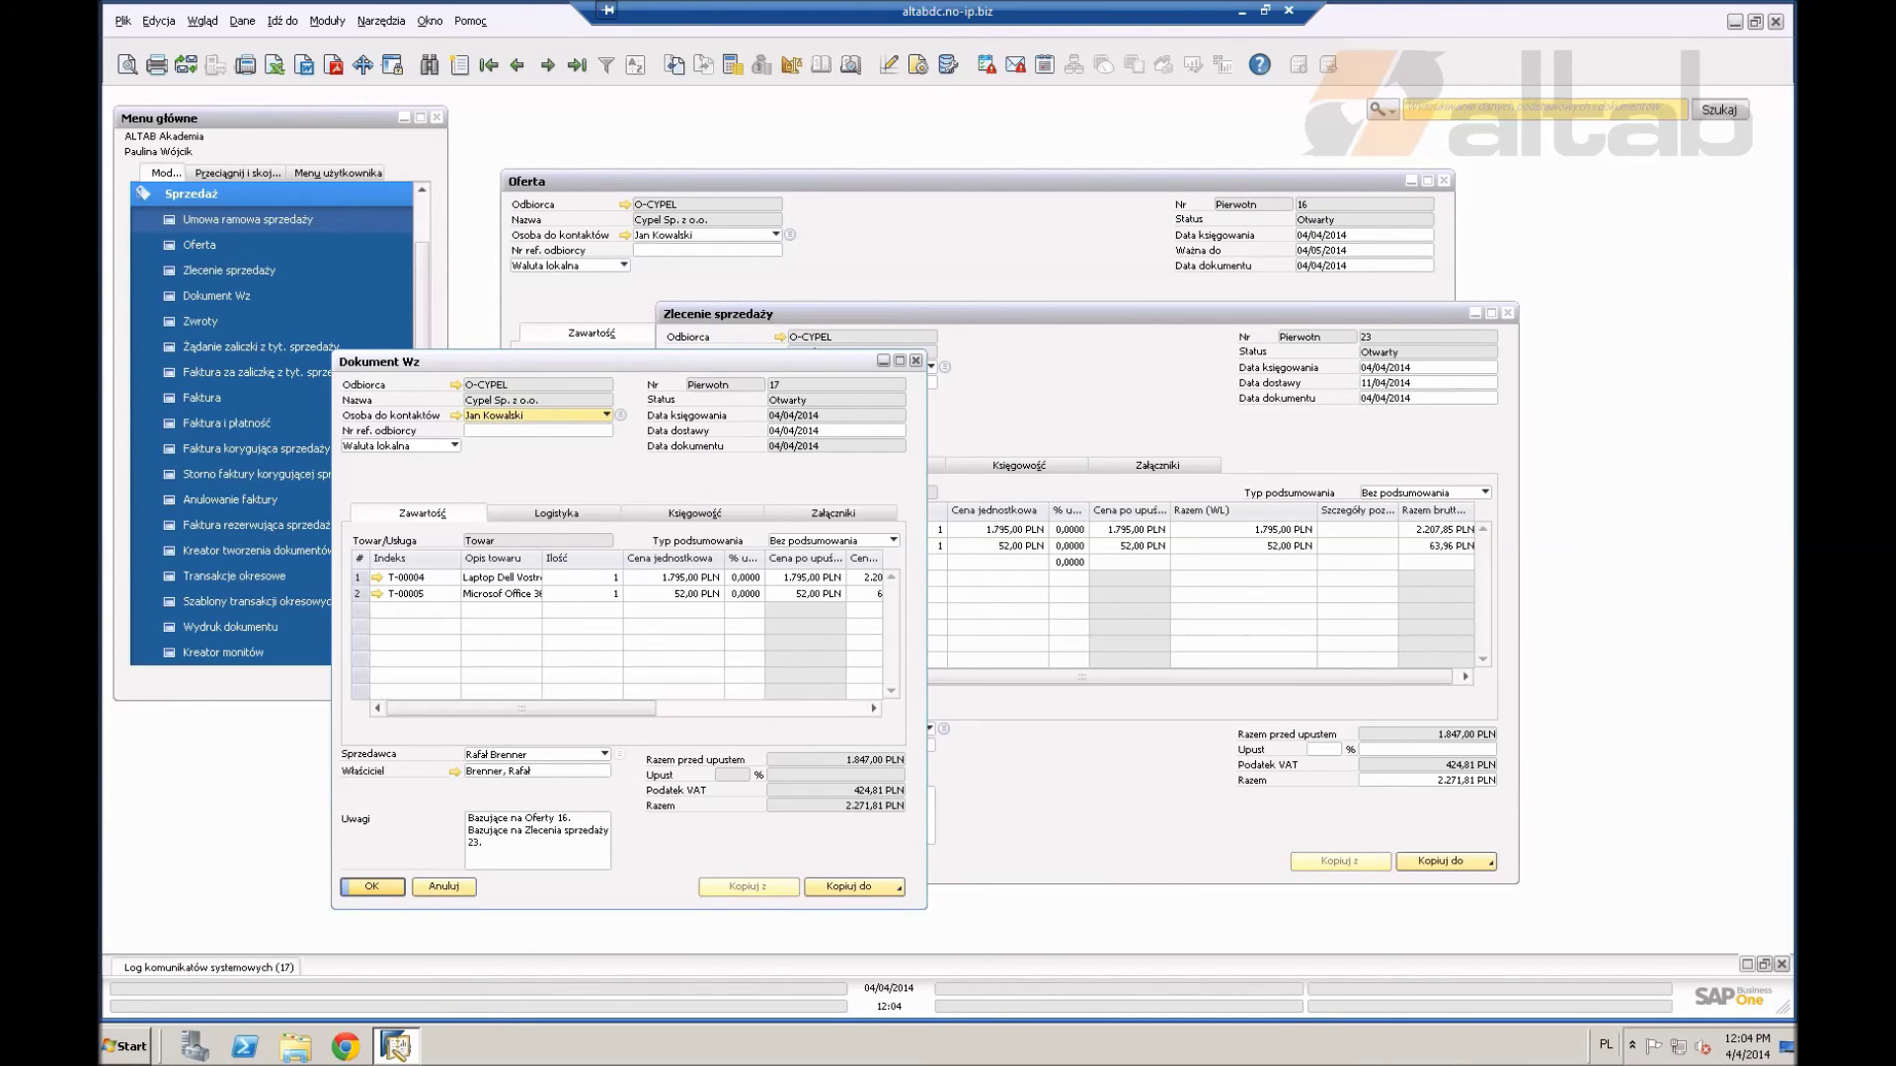
key(Escape)
Step: Display the sales order's relationship map (Mapa relacji) and examine the complete chain of linked sales and purchase documents
right_click(1075, 369)
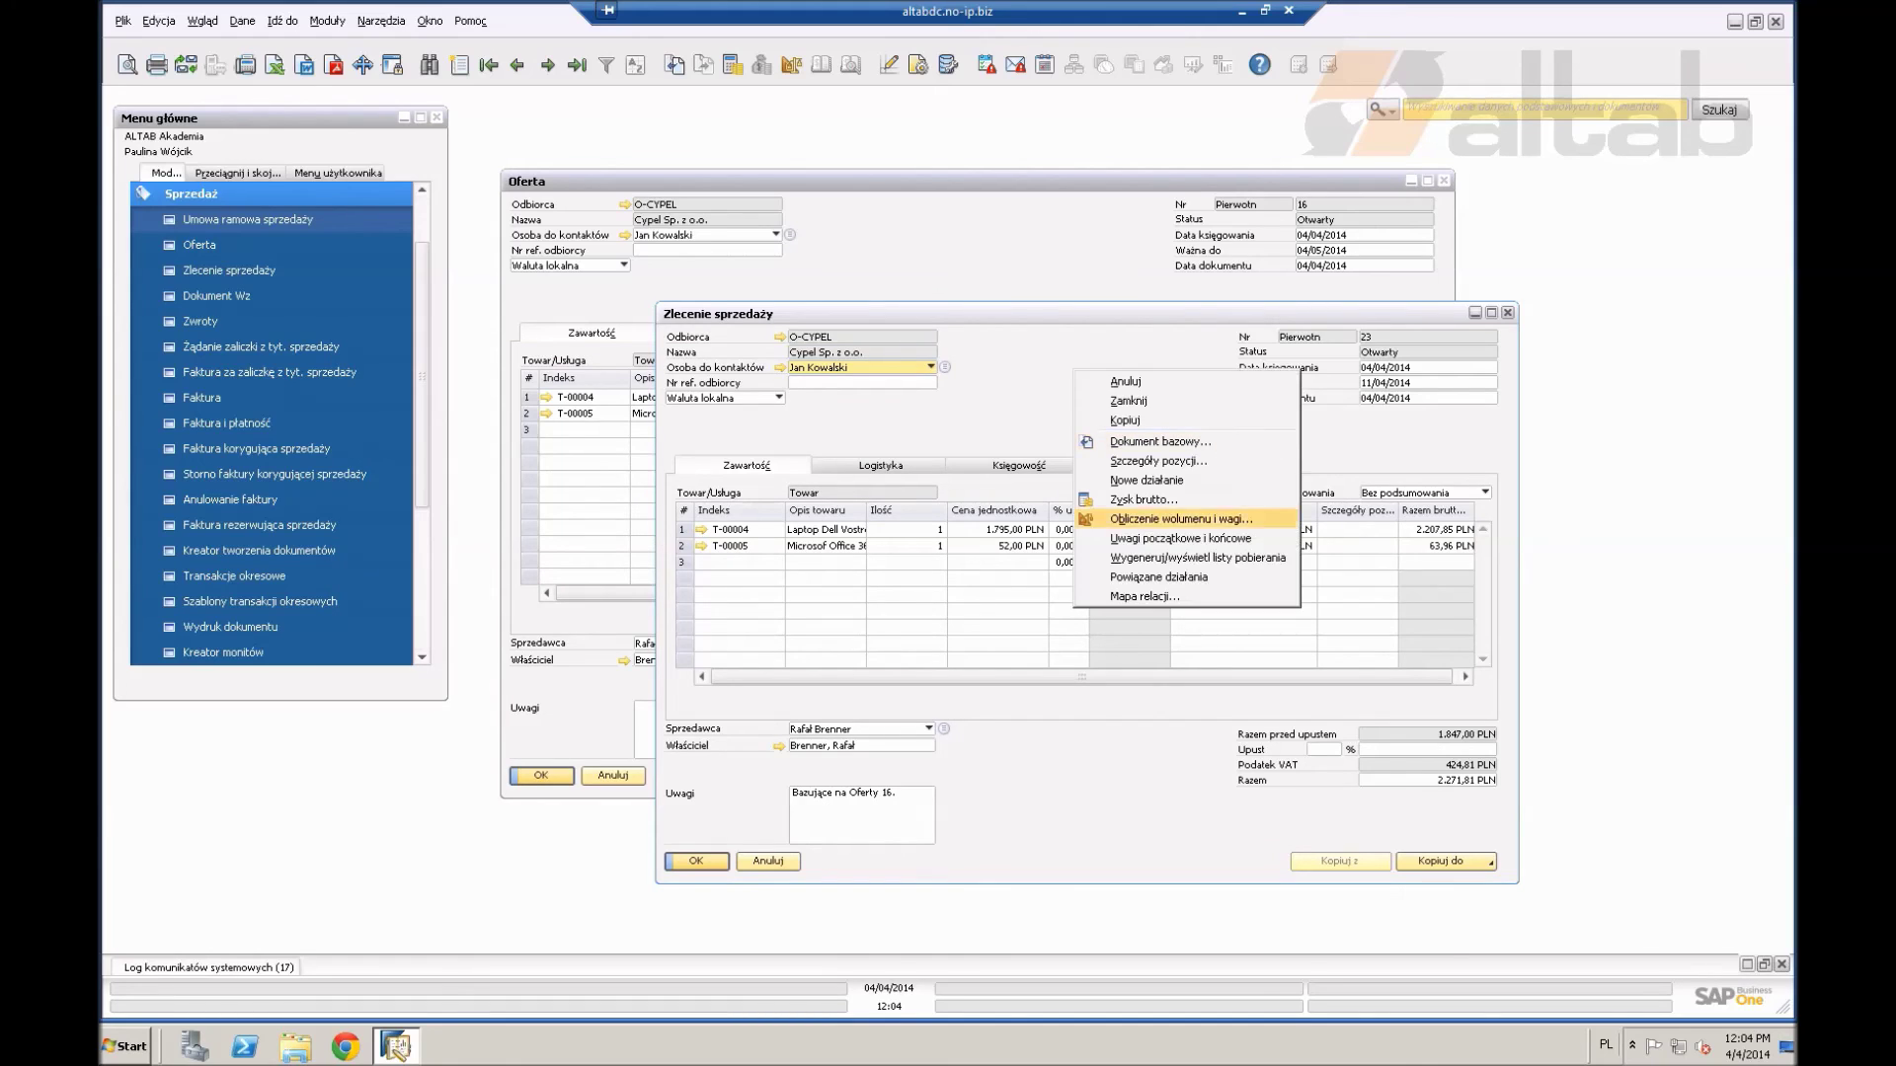
click(1135, 597)
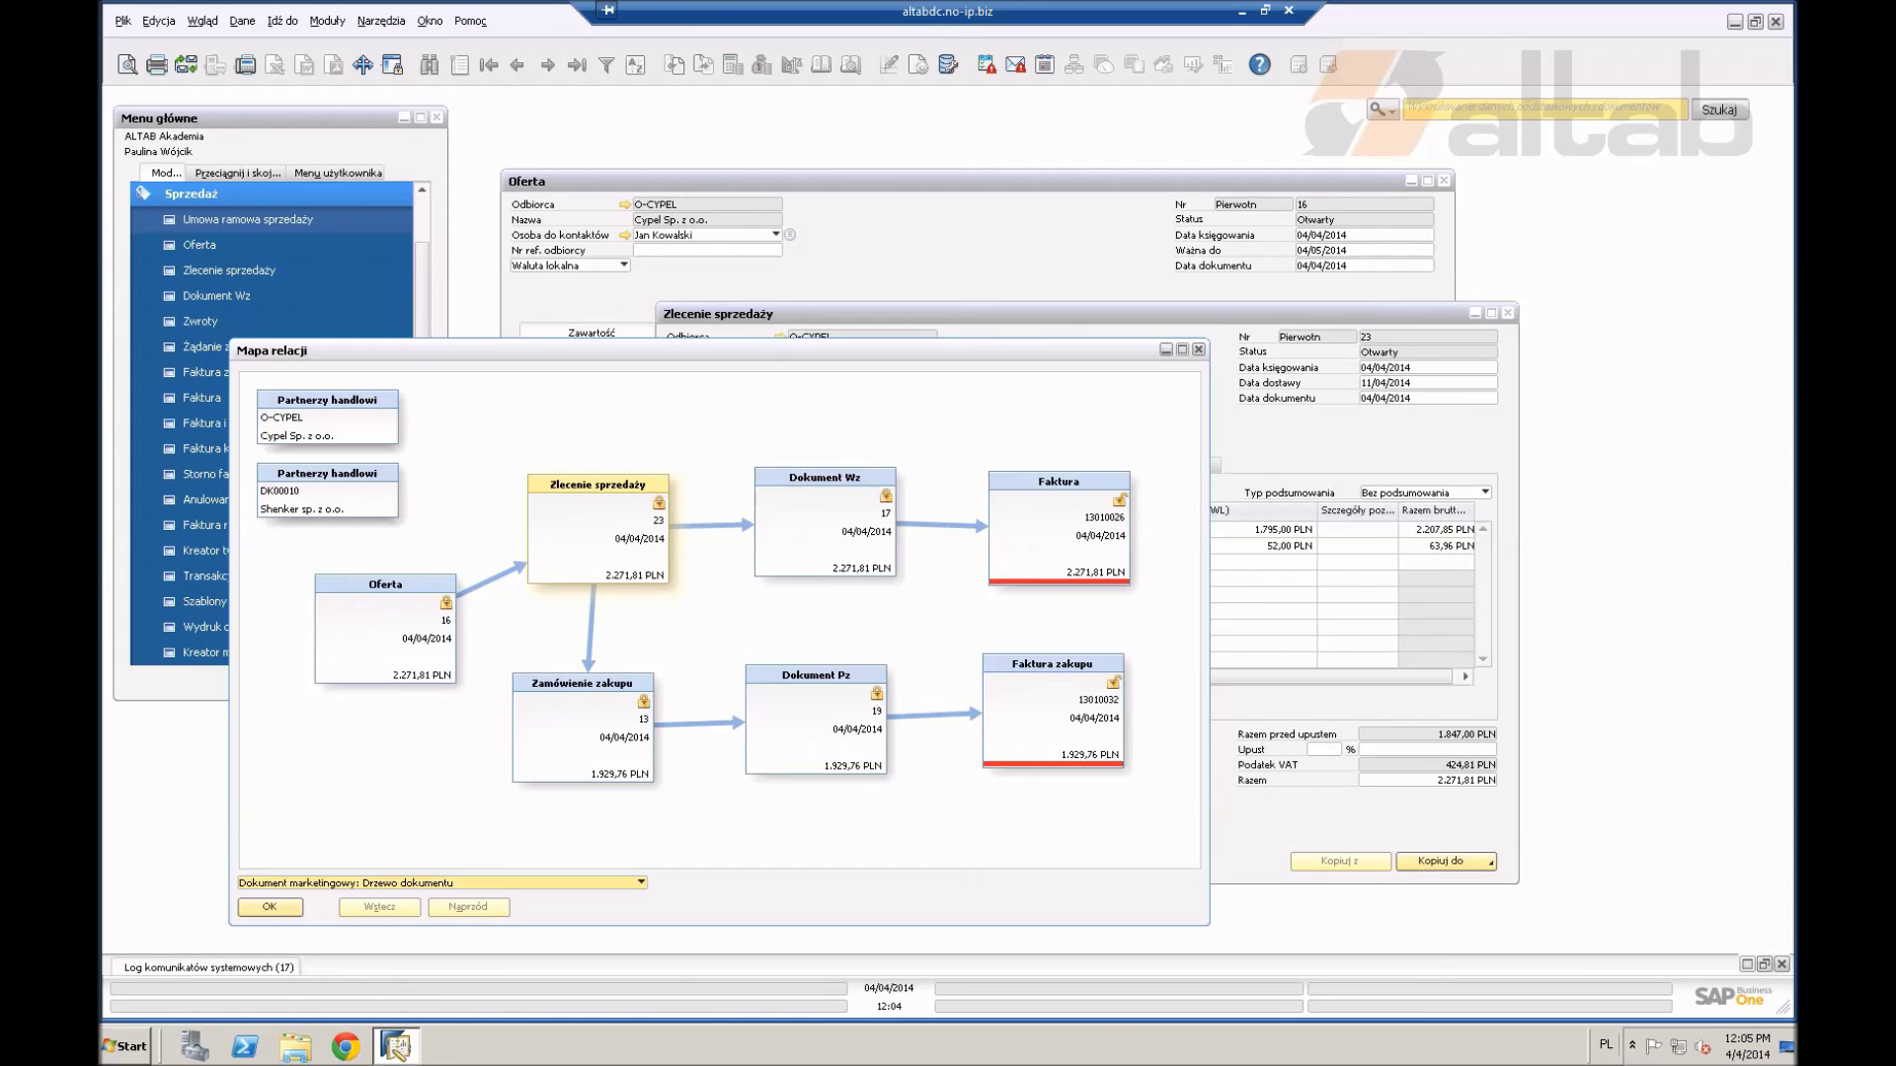
drag(719, 351, 768, 371)
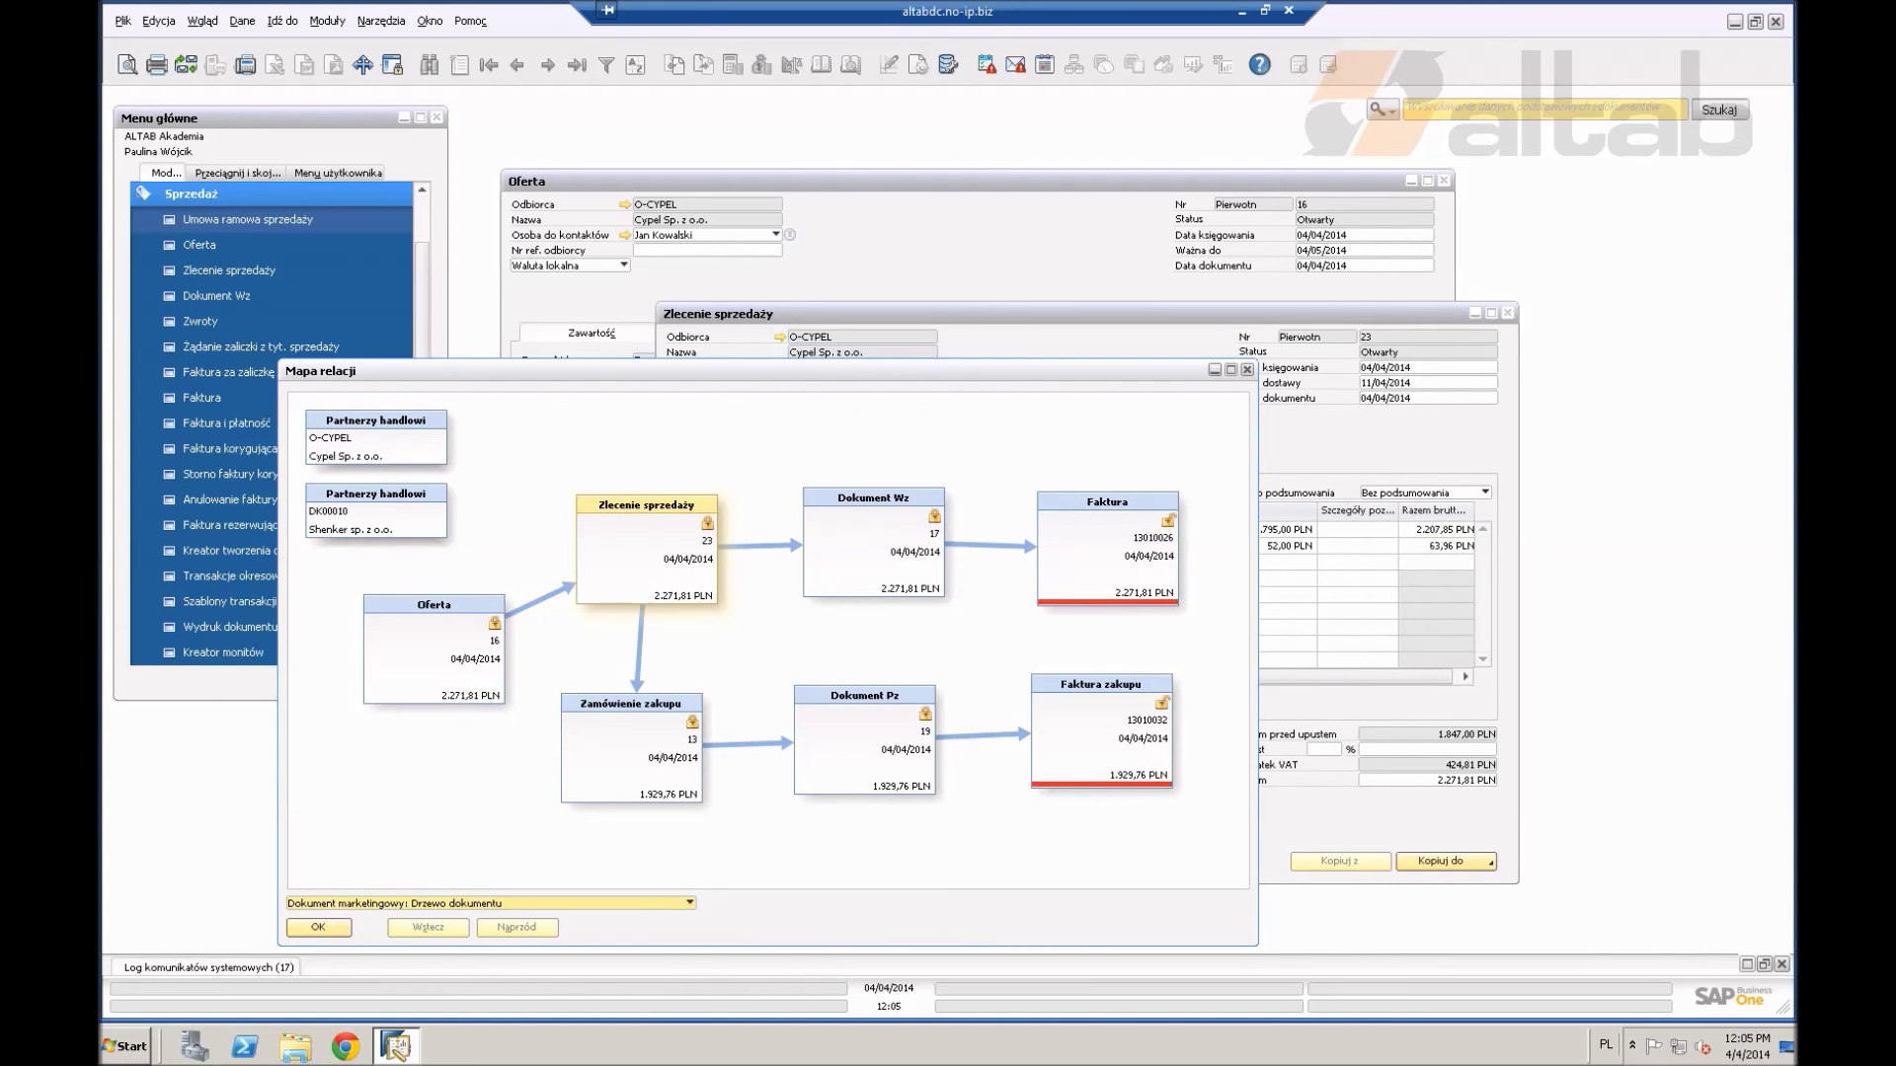
drag(769, 372, 736, 369)
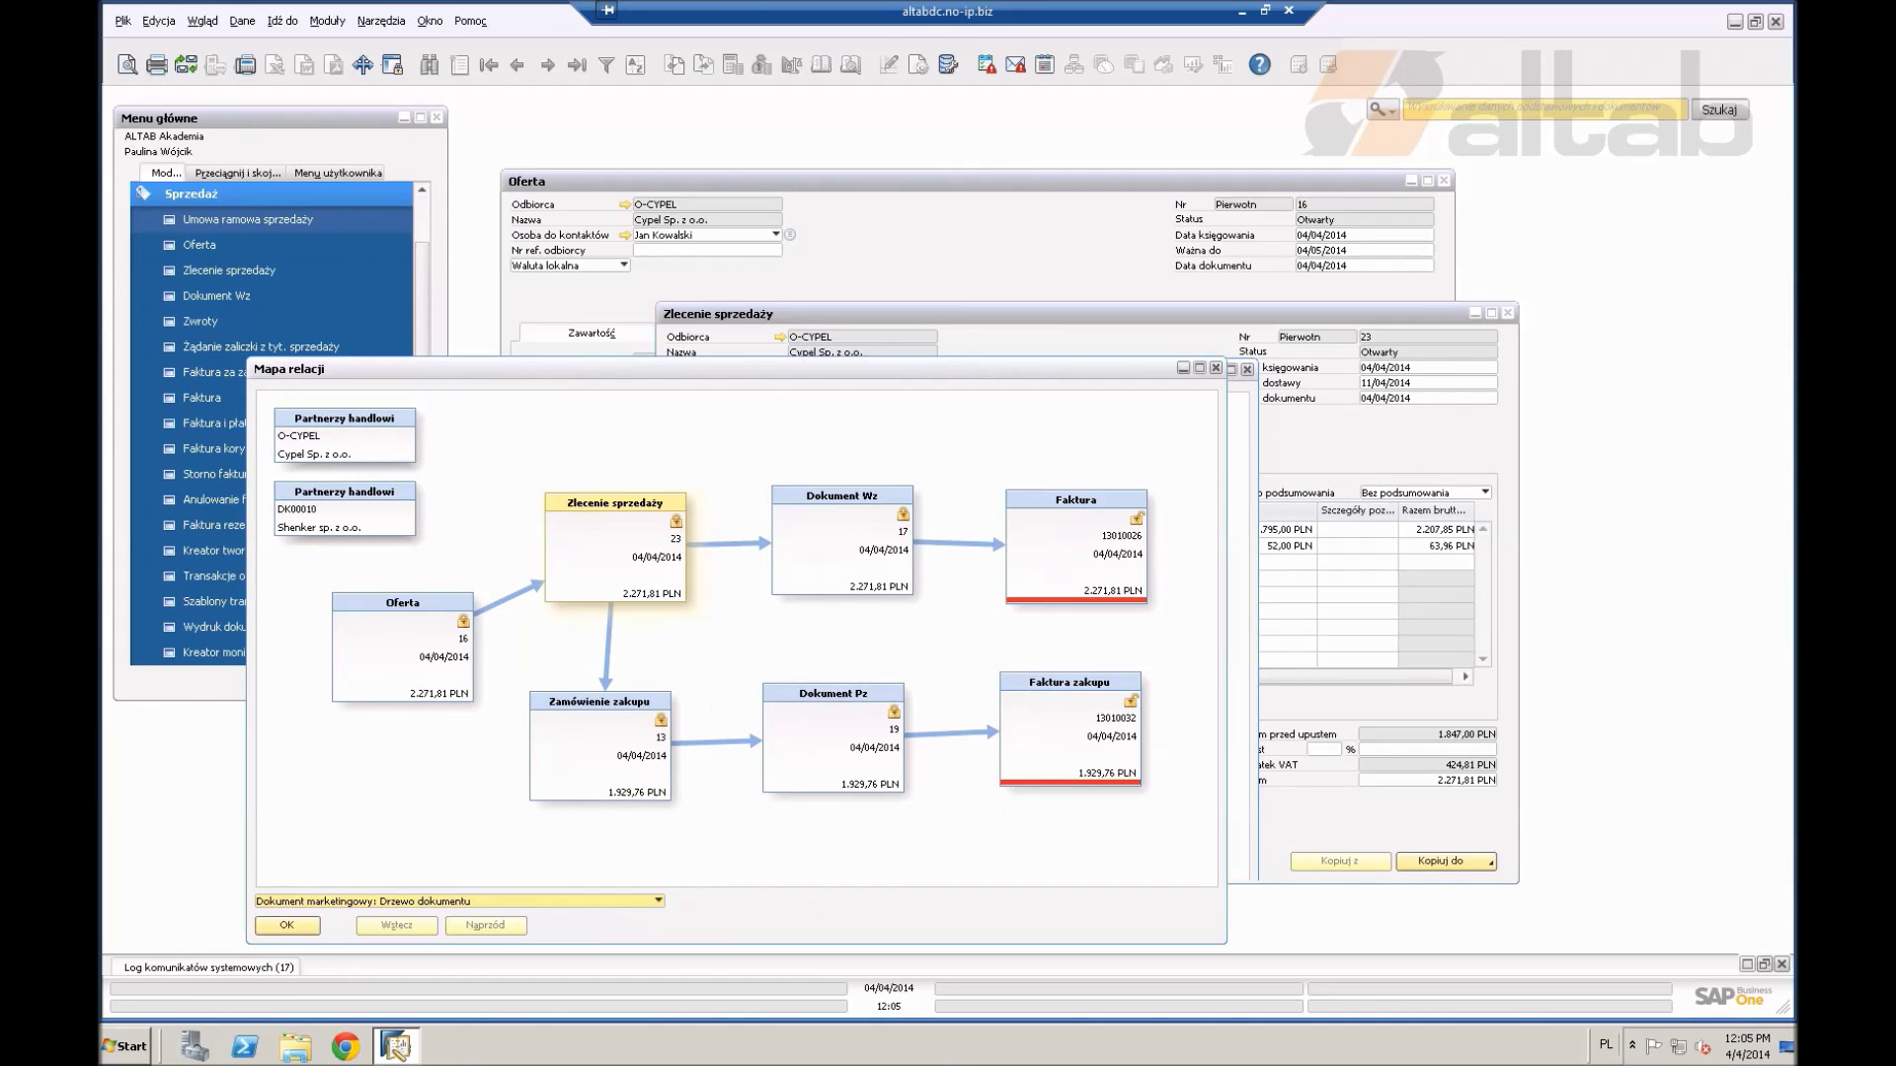